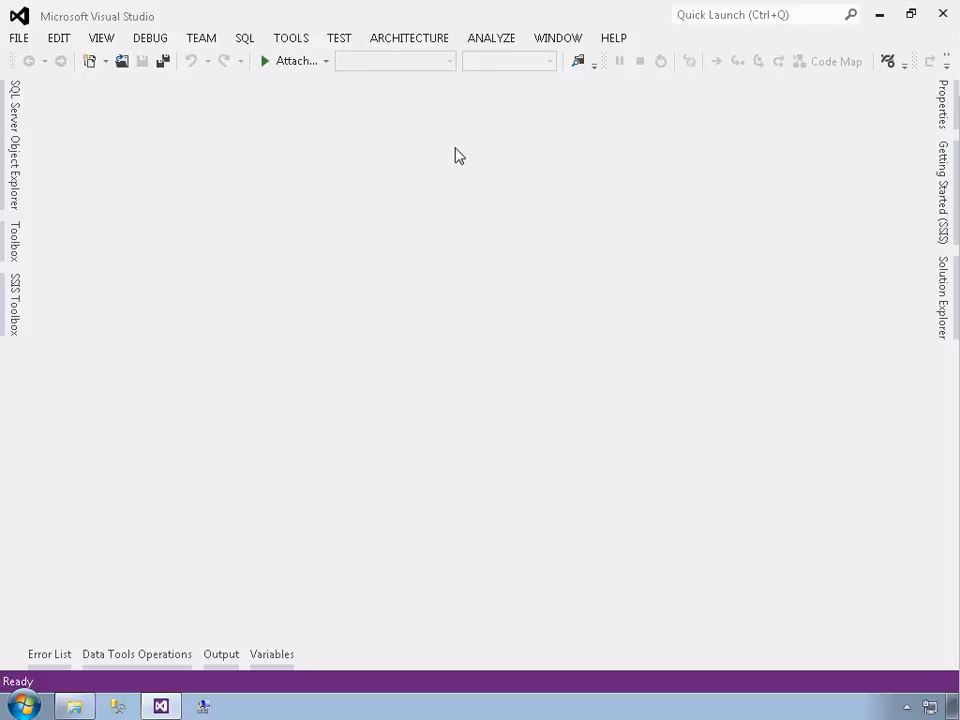
Create a new Integration Services project named UsingVariables in C:\Samples\Variables\
click(25, 42)
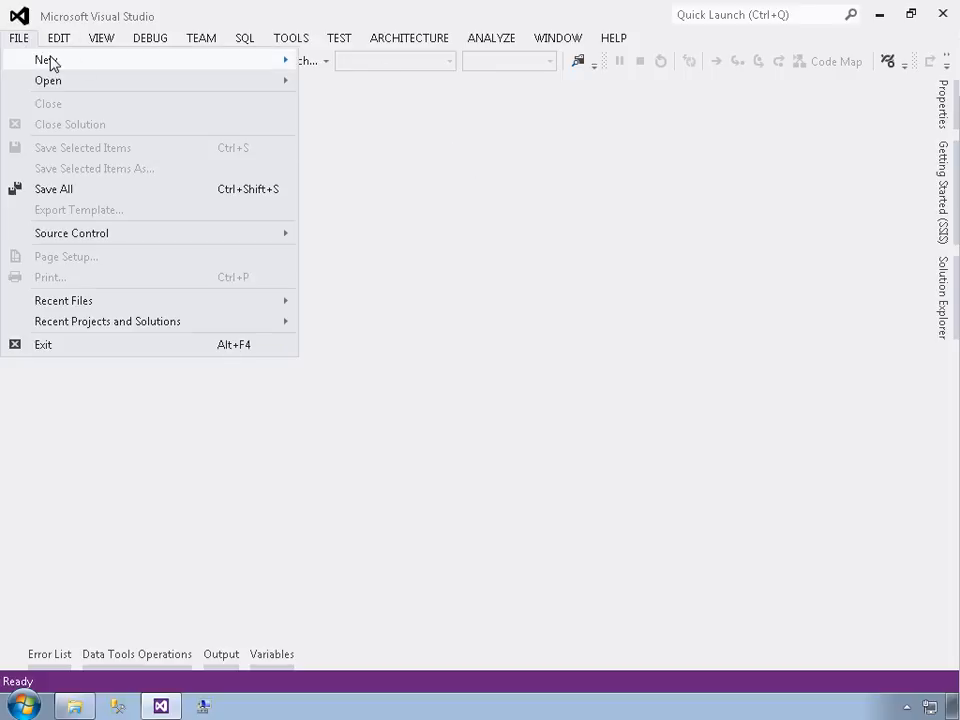
mouse_move(51, 62)
click(356, 81)
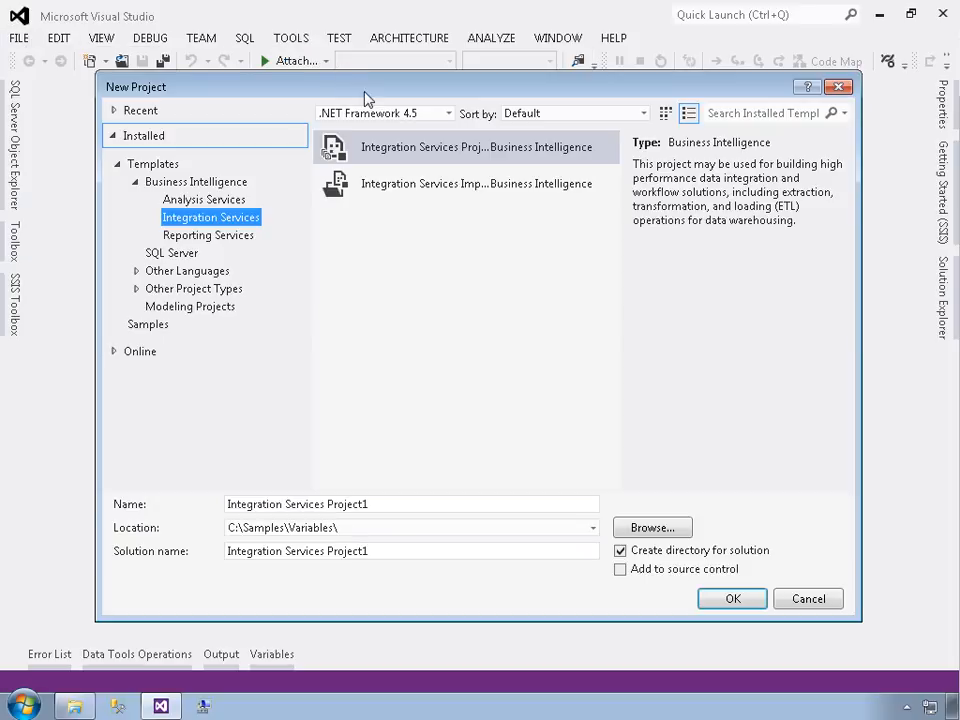
drag(378, 505, 200, 511)
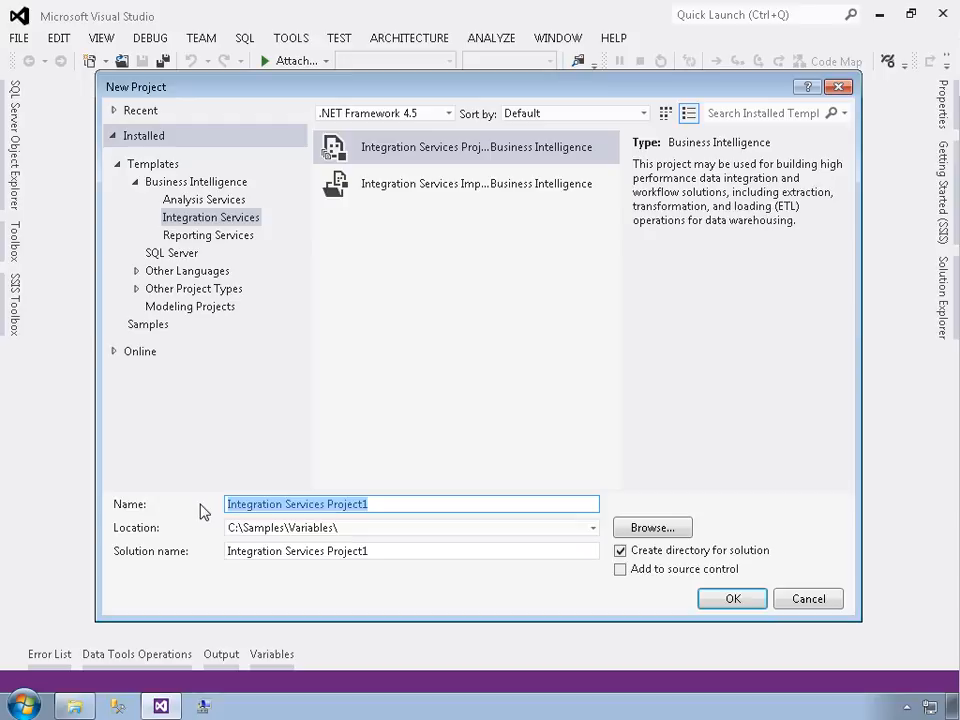
text(UsingVariables)
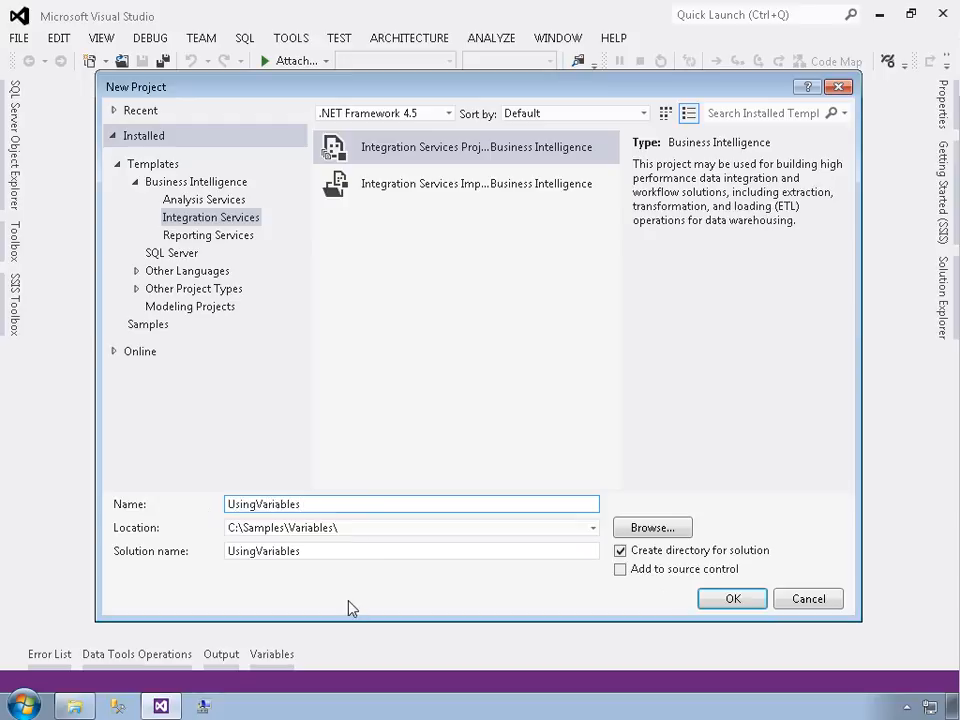
click(732, 600)
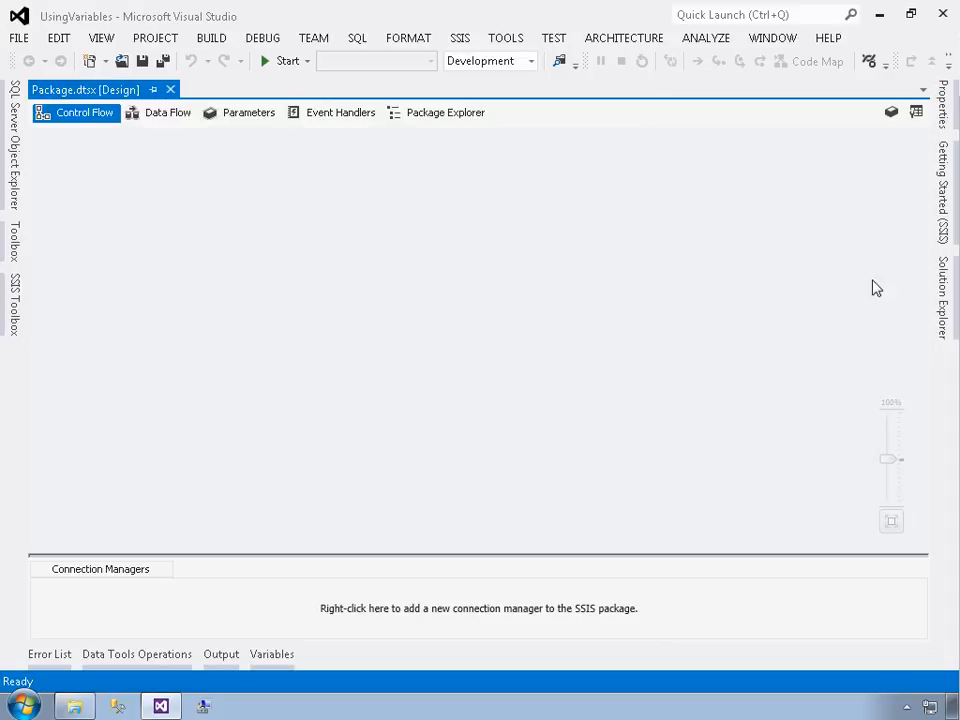
Rename the project's default SSIS package Package.dtsx as UsingVars.dtsx
click(941, 298)
click(721, 245)
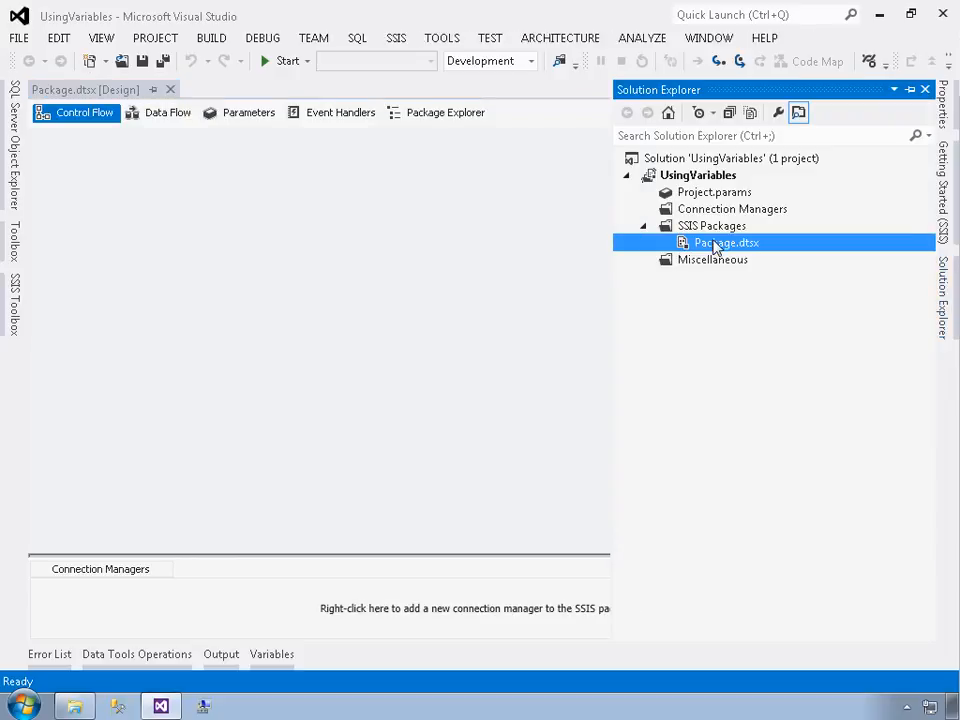
text(UsingVars)
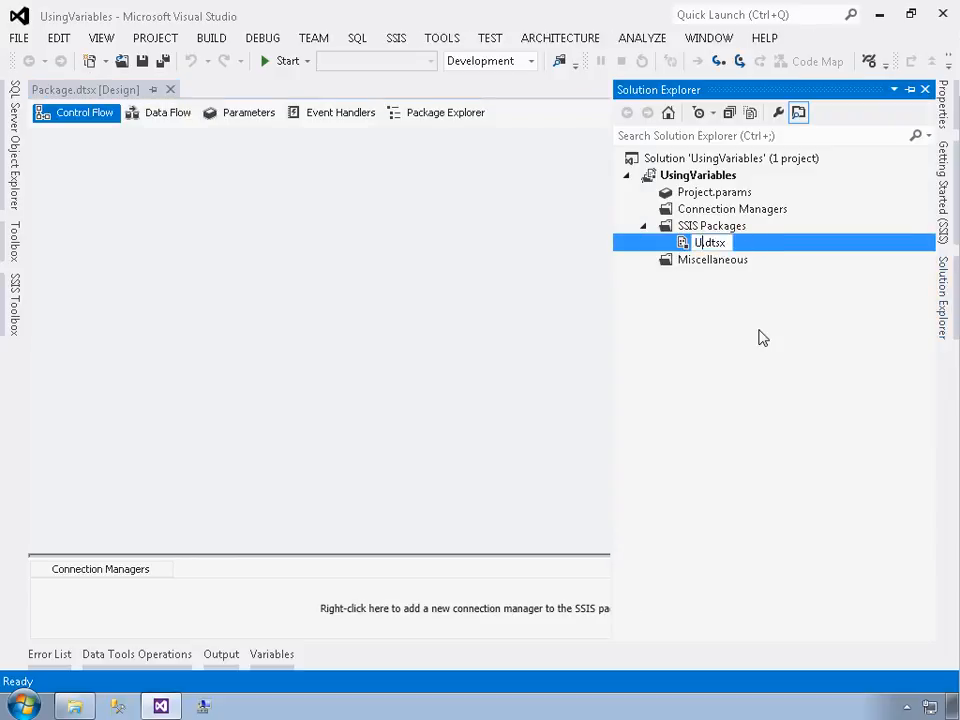
key(Return)
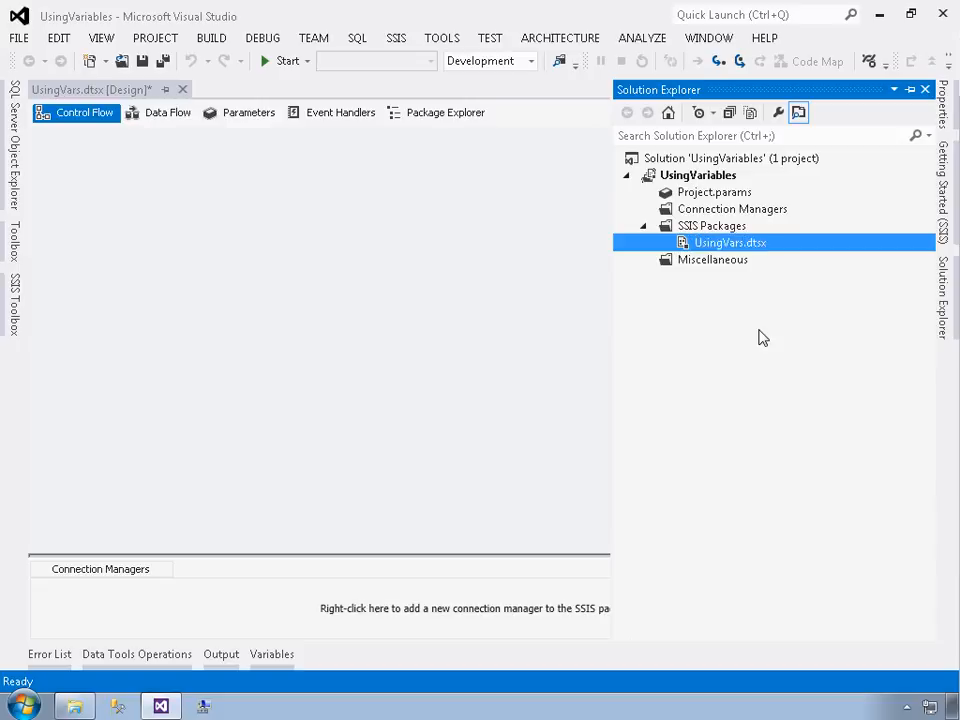
click(314, 288)
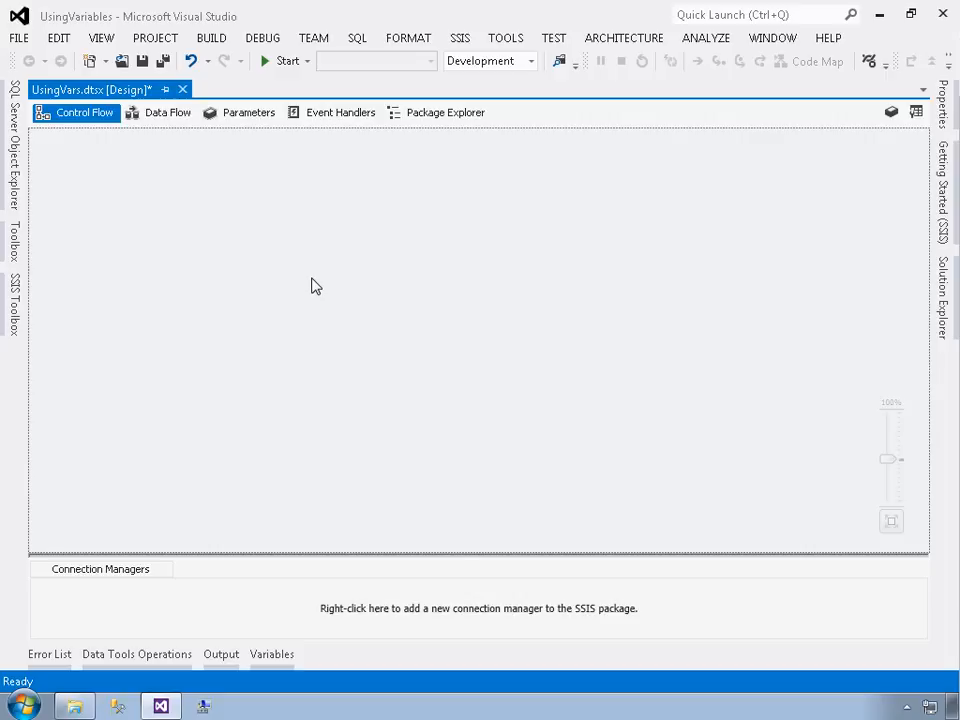
Add a package parameter named FolderPath with the String data type
click(248, 115)
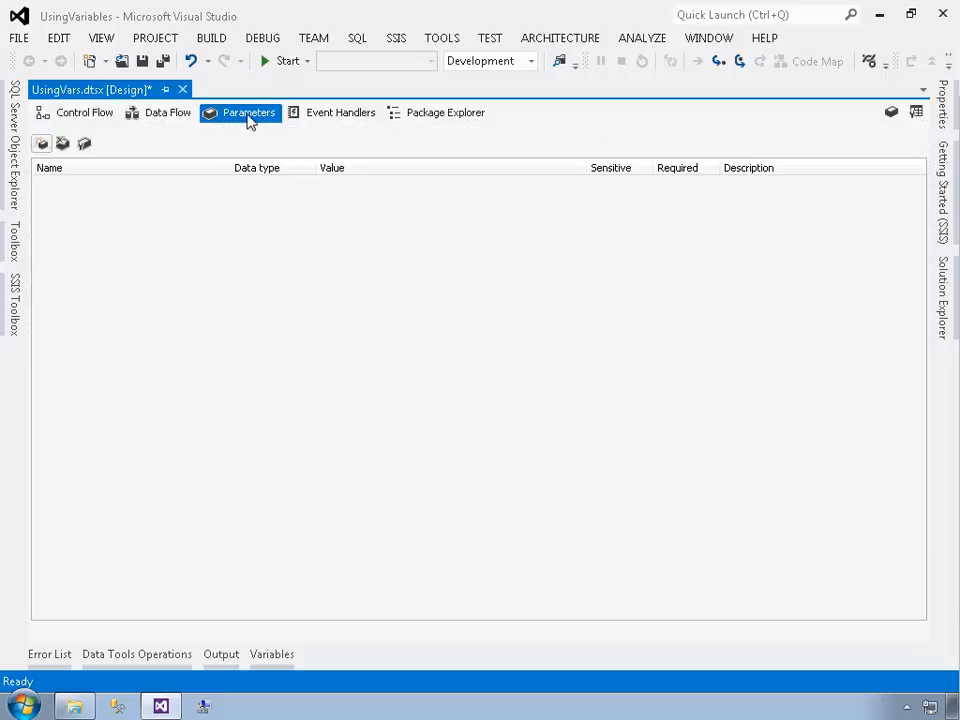
click(41, 144)
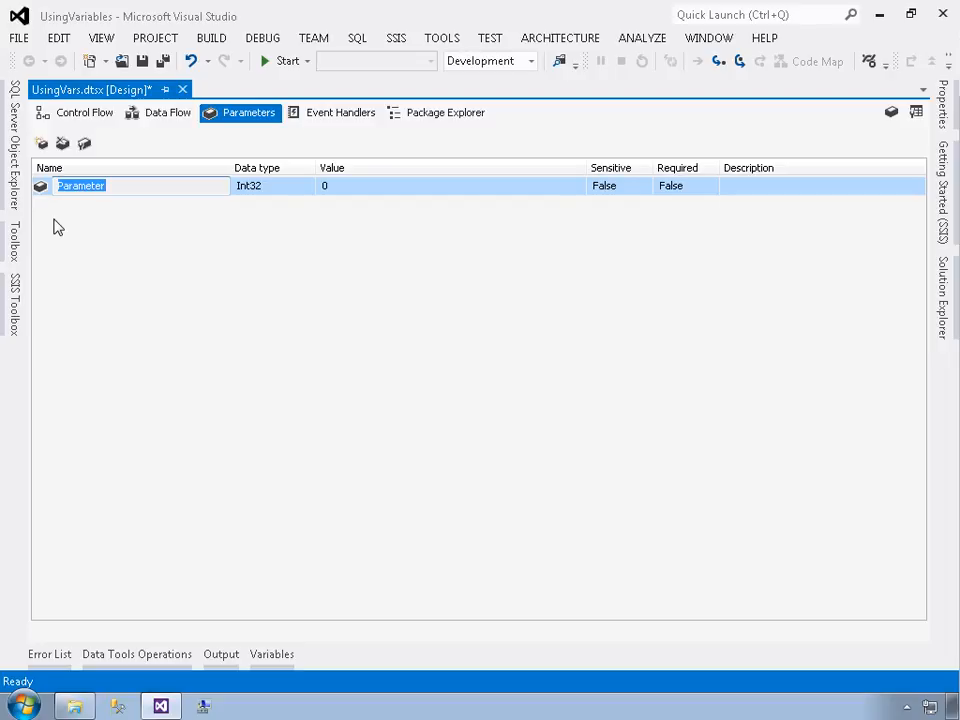
text(FolderF)
text(ath)
key(Tab)
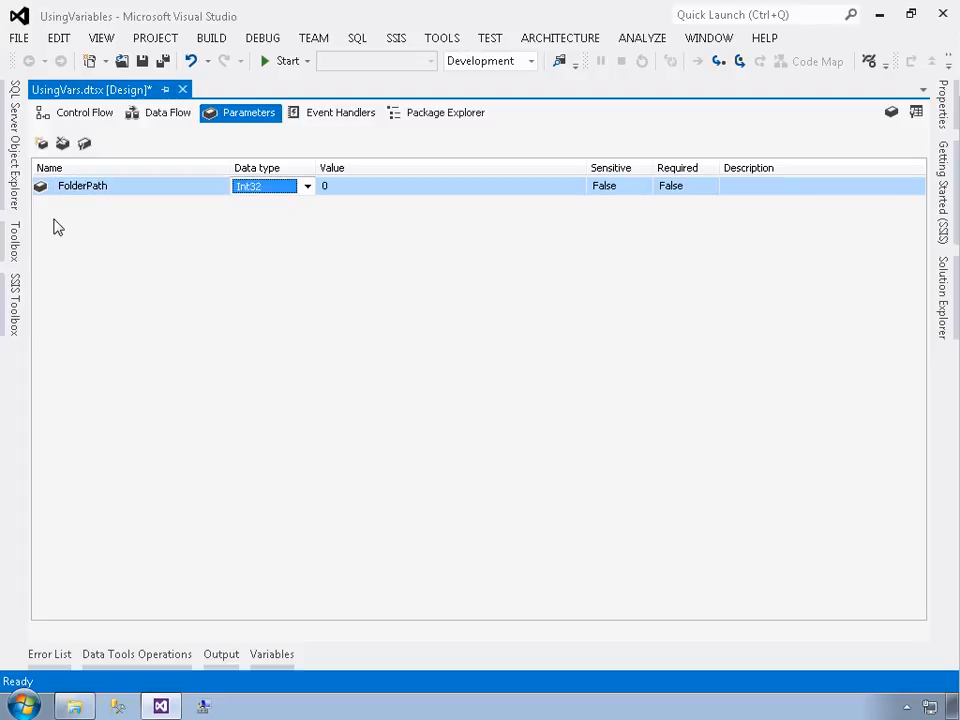
key(s)
key(s)
key(s)
Set the FolderPath parameter's value to C:\Samples\Customers\
key(Tab)
key(BackSpace)
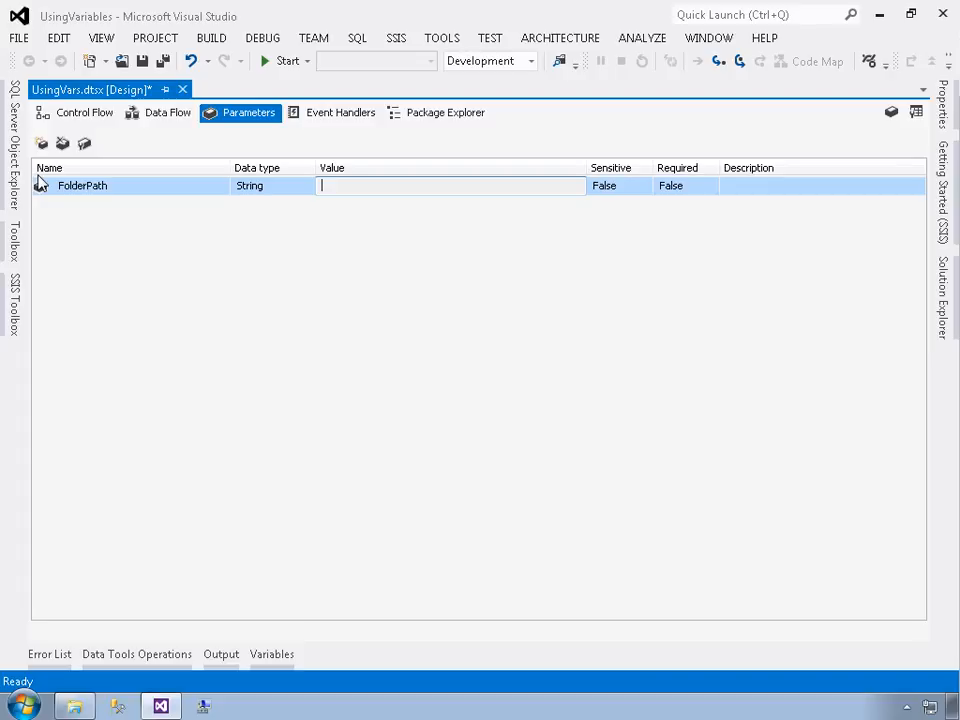
text(C:\Samples\Customers)
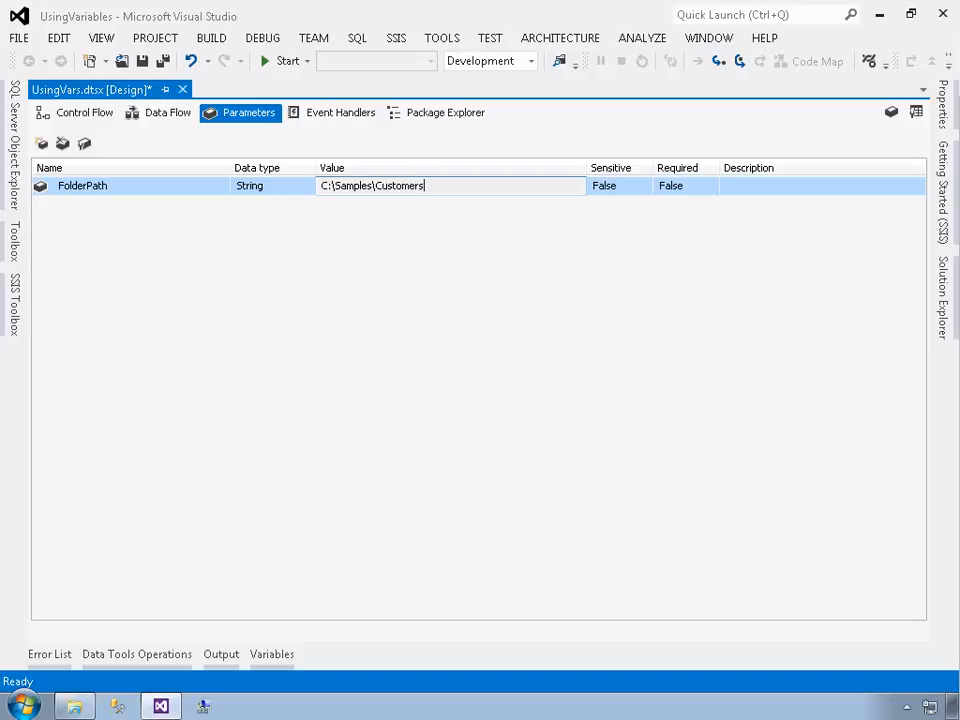
text(\)
key(Tab)
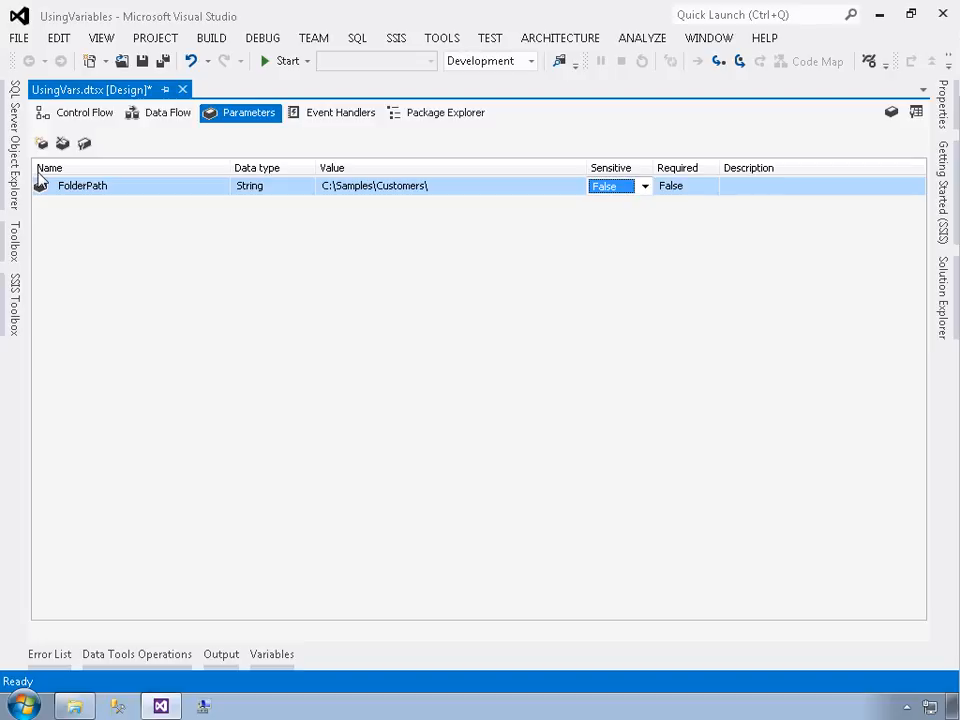
click(314, 268)
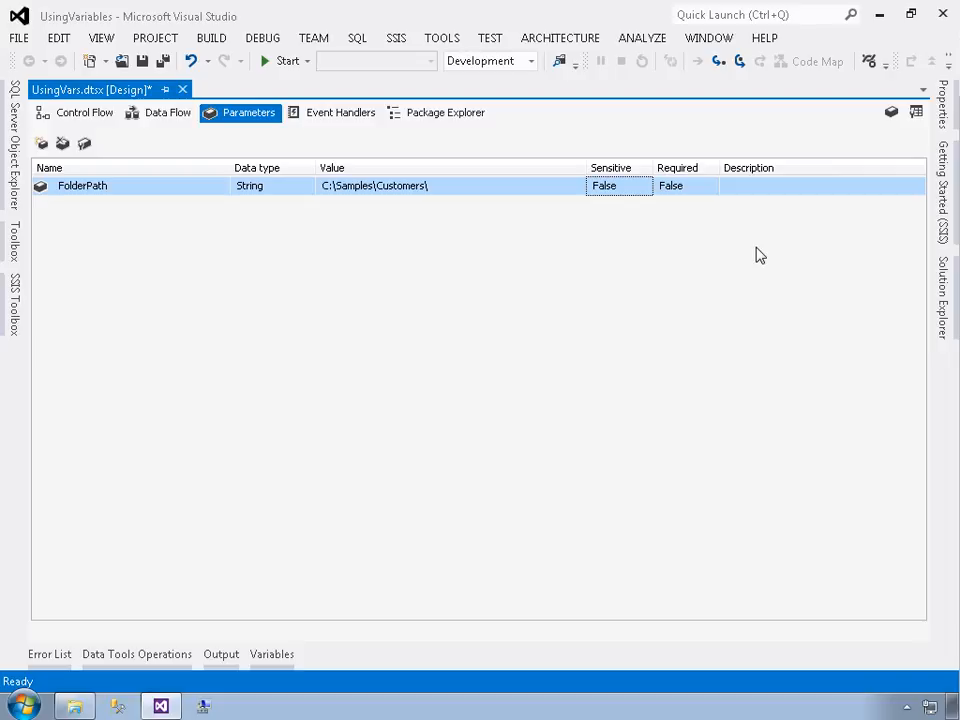
Add a File System Task to the package's control flow
click(81, 113)
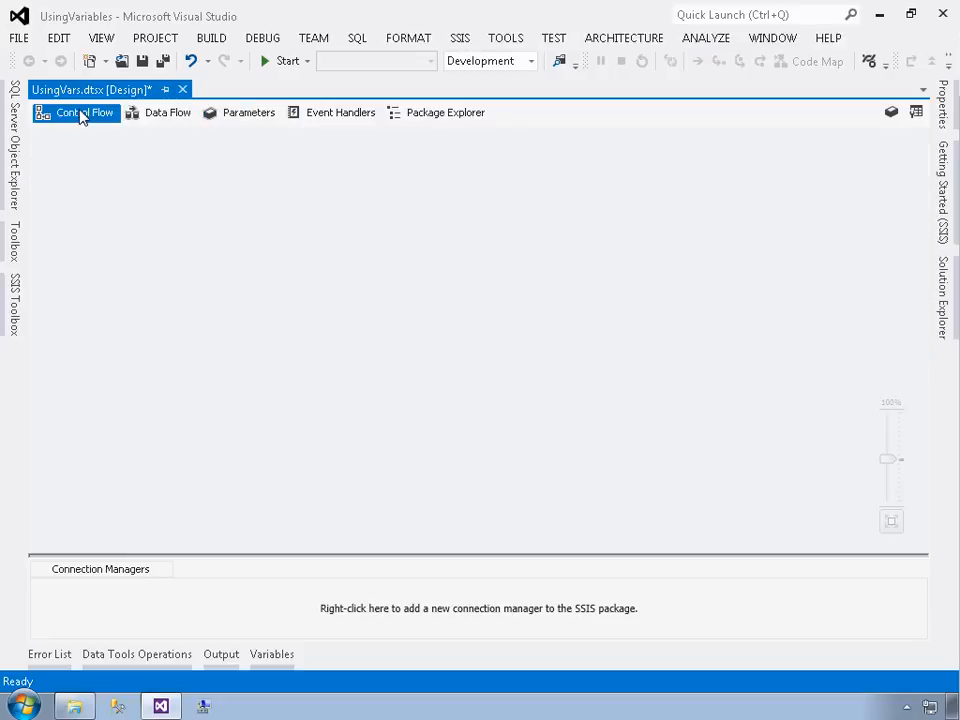
click(17, 300)
drag(81, 302, 175, 207)
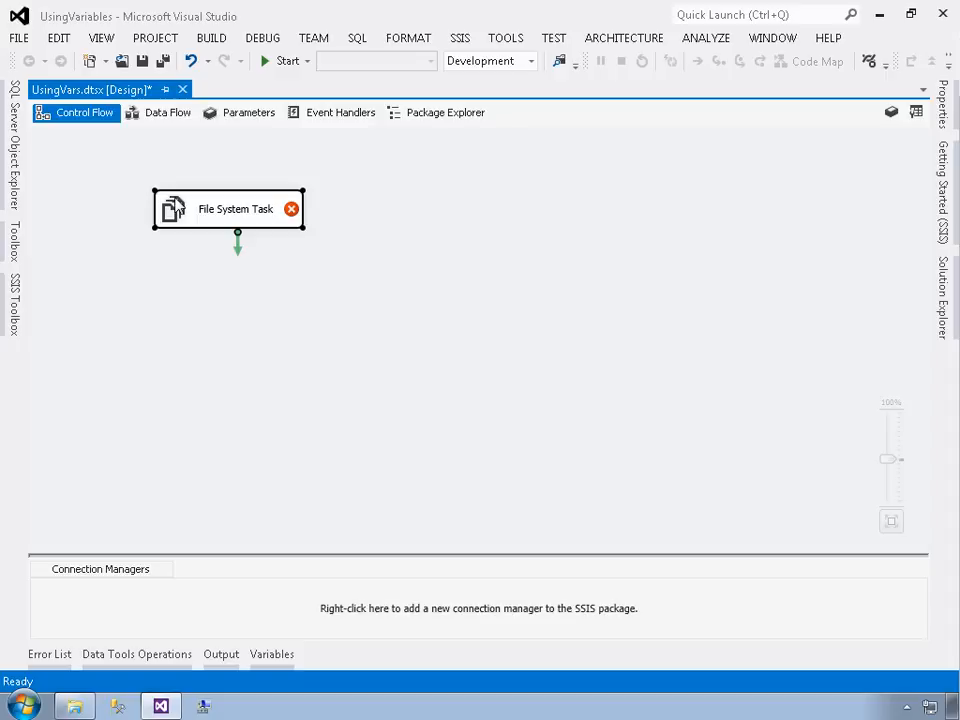
Open the File System Task for editing and set its operation to Create directory
double_click(175, 208)
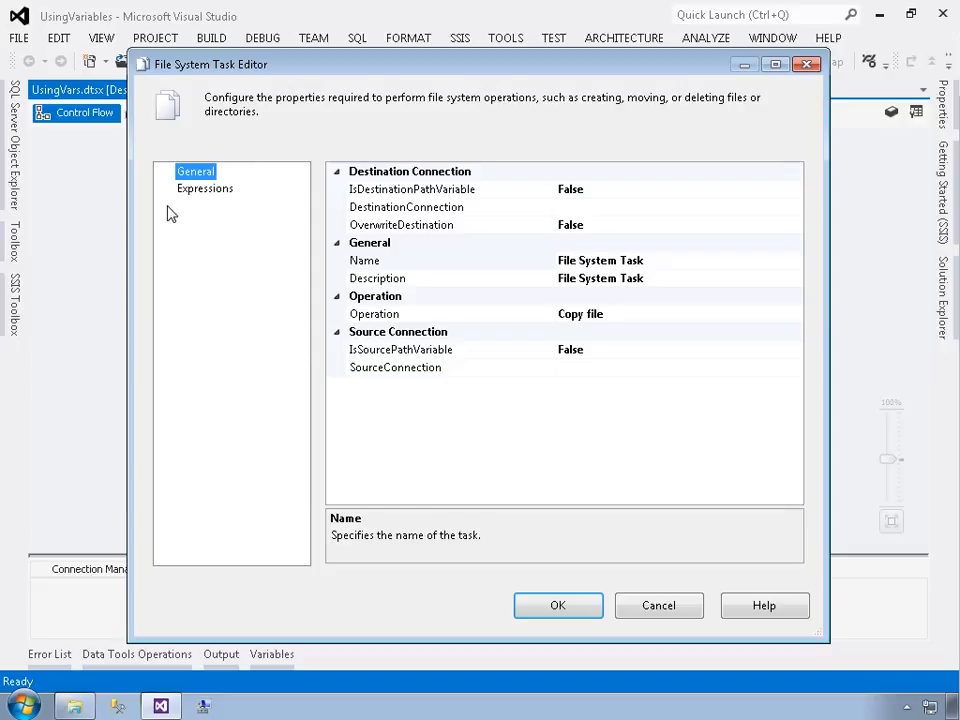
click(431, 316)
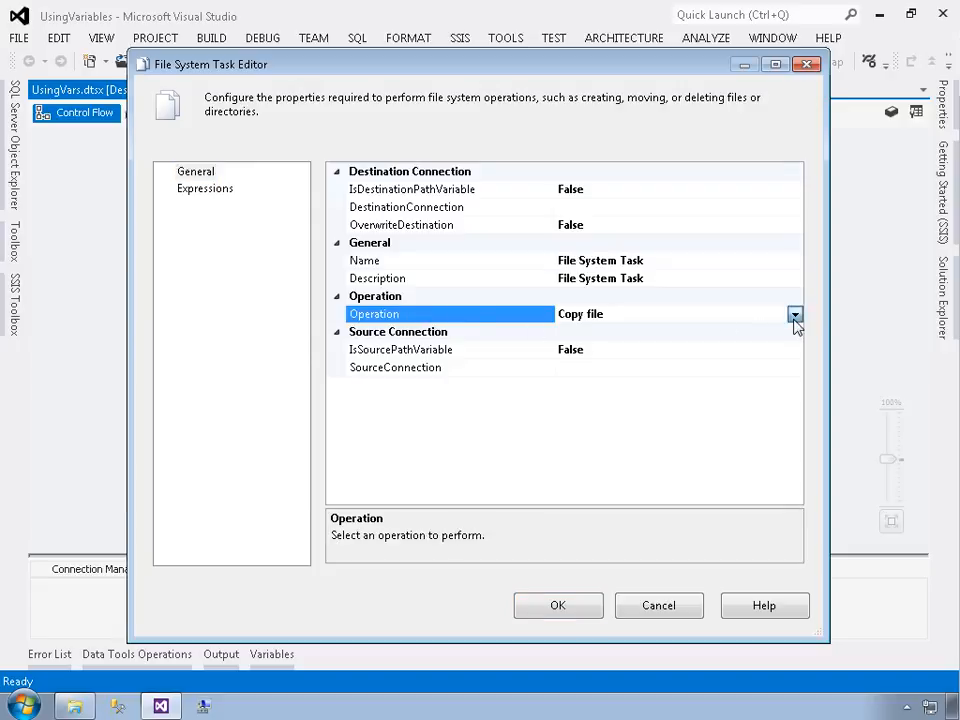
click(794, 315)
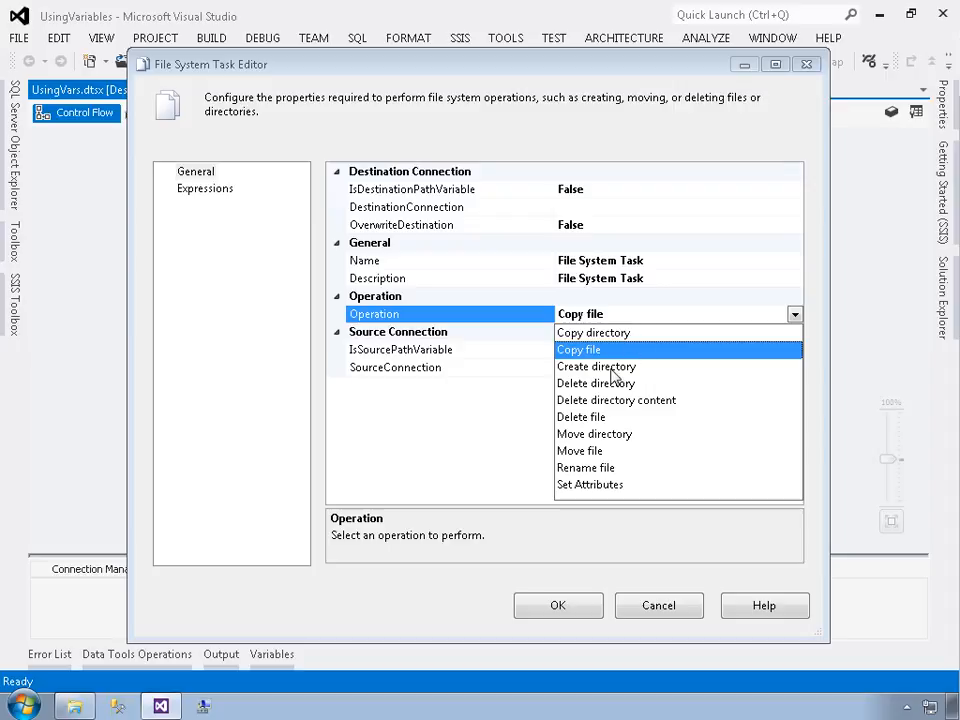
click(612, 369)
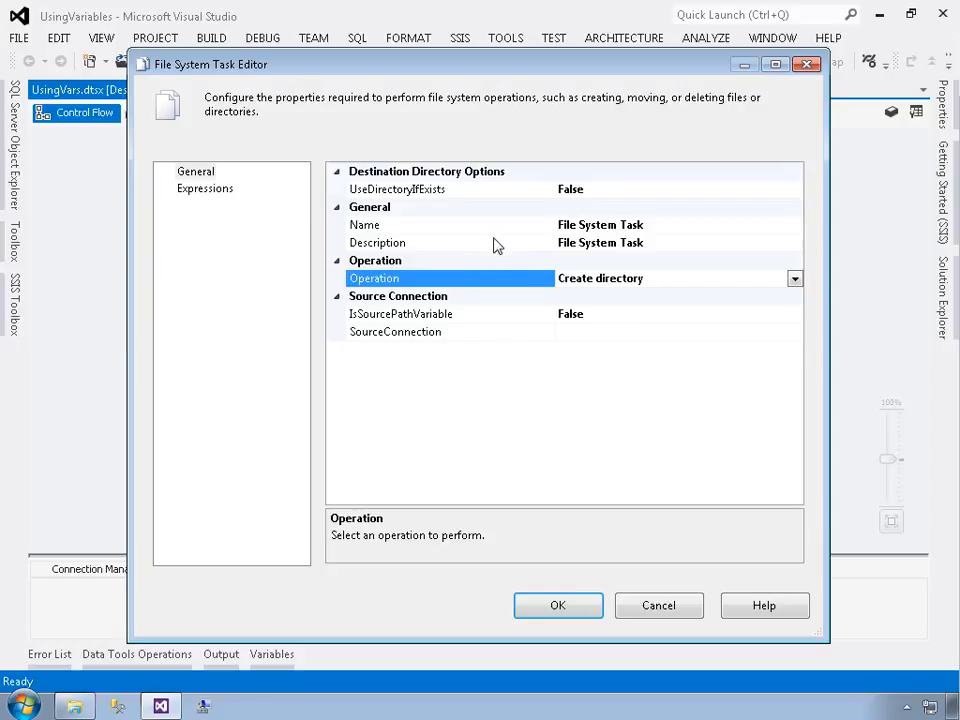
Name the File System Task Create Folder
click(562, 224)
key(ctrl+a)
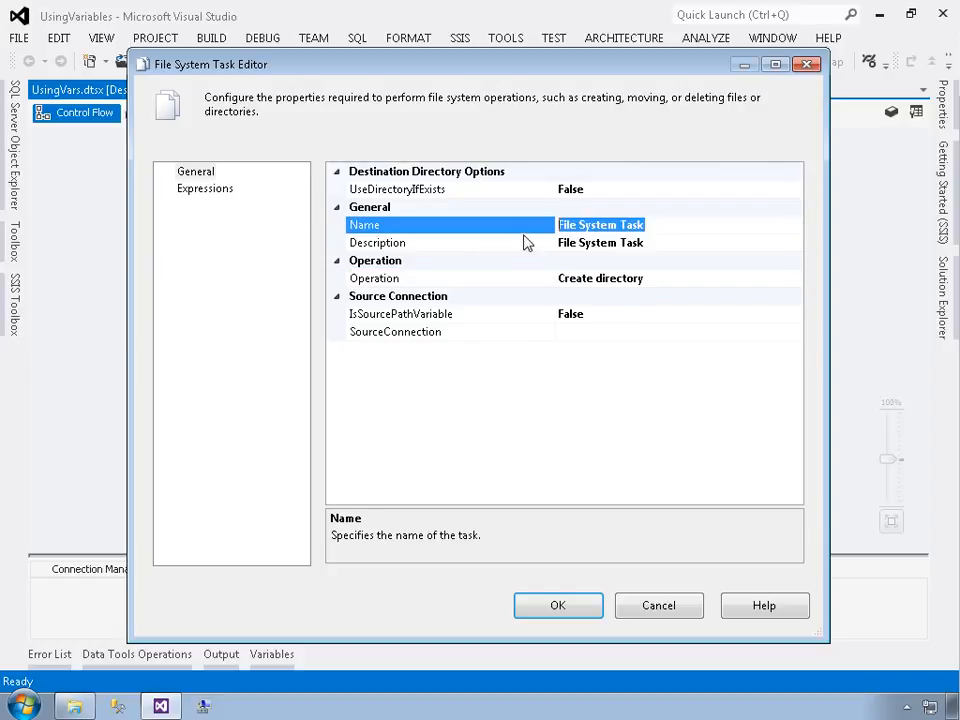
text(Create fol)
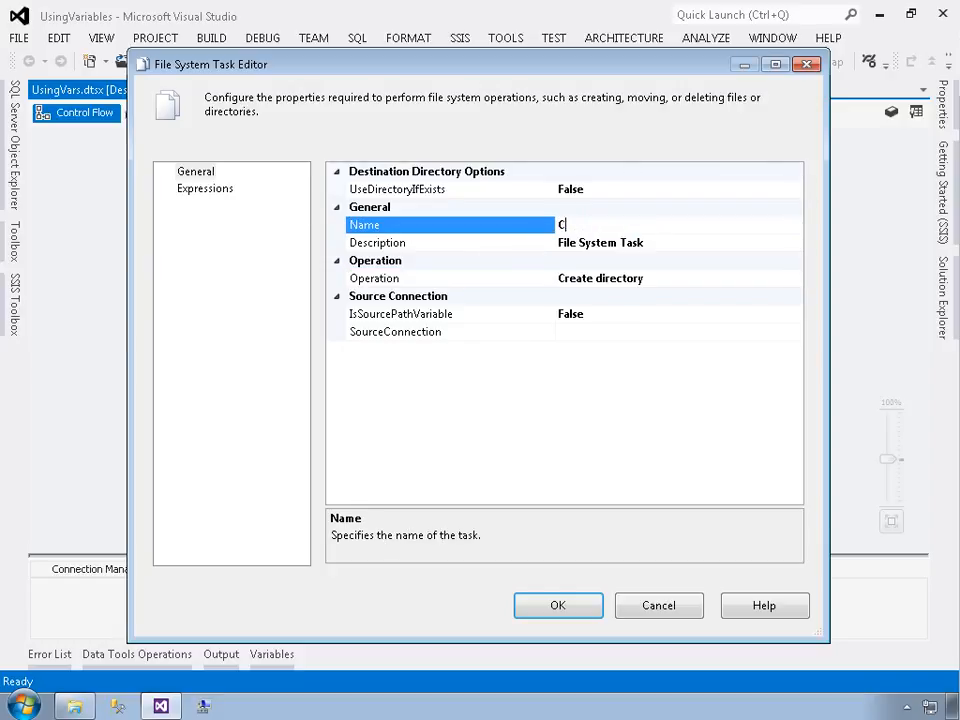
key(BackSpace)
key(BackSpace)
key(BackSpace)
text(Folder)
Set the task's IsSourcePathVariable to True and choose $Package::FolderPath as its source variable
click(386, 317)
double_click(388, 317)
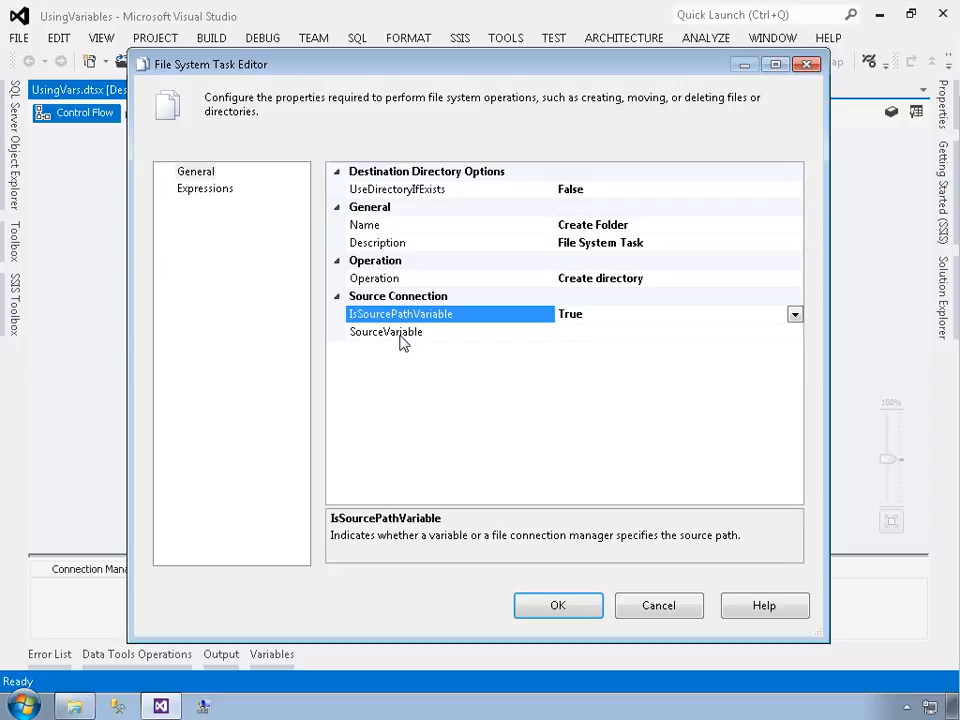
click(630, 336)
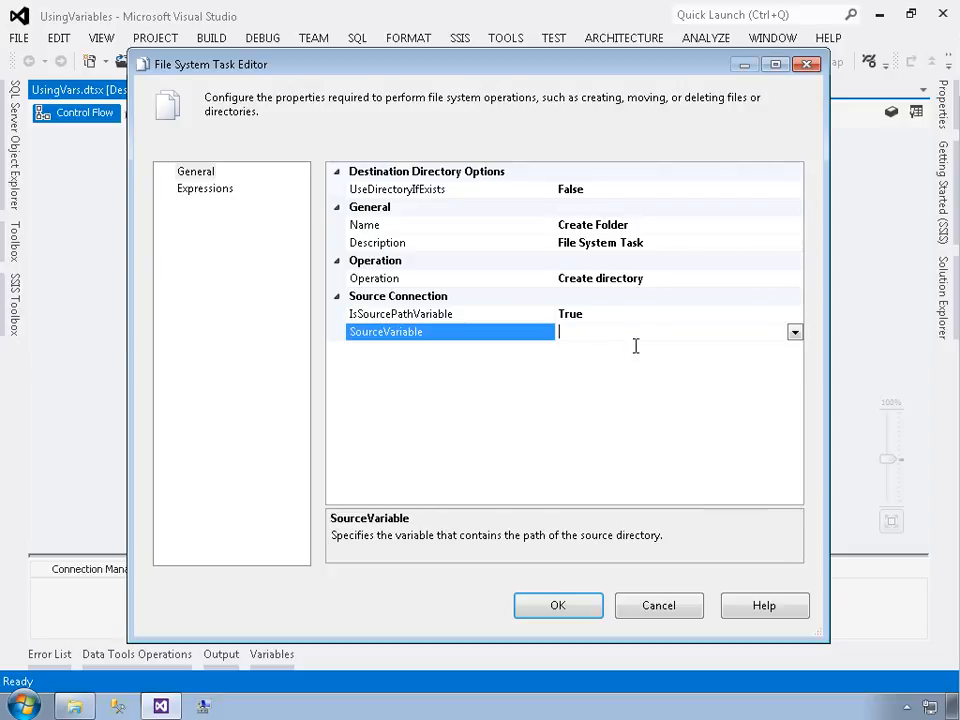
click(795, 333)
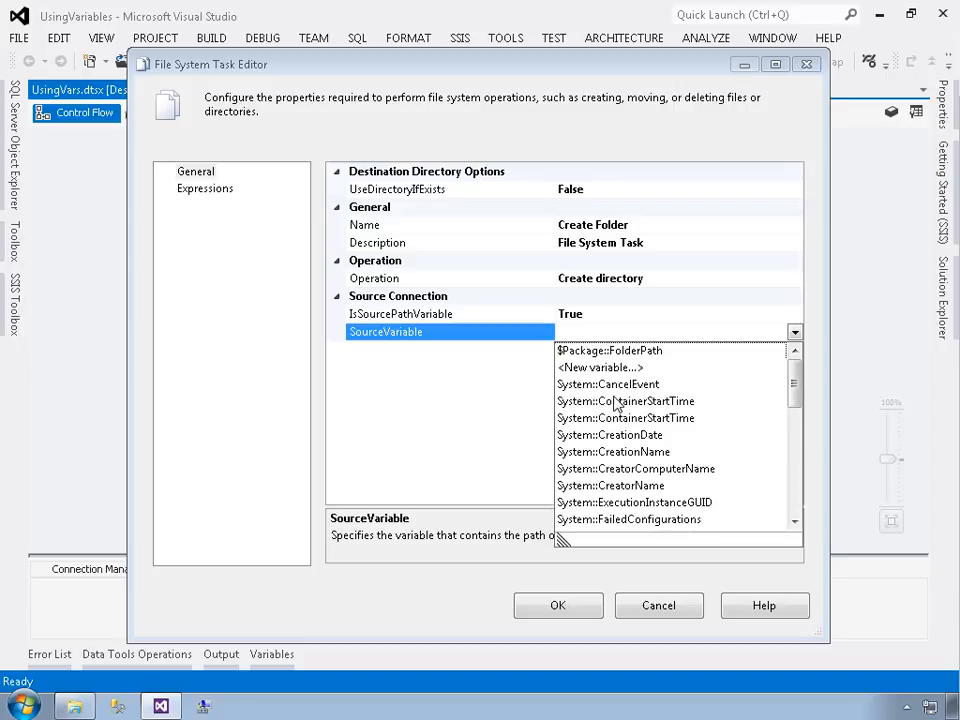
click(610, 351)
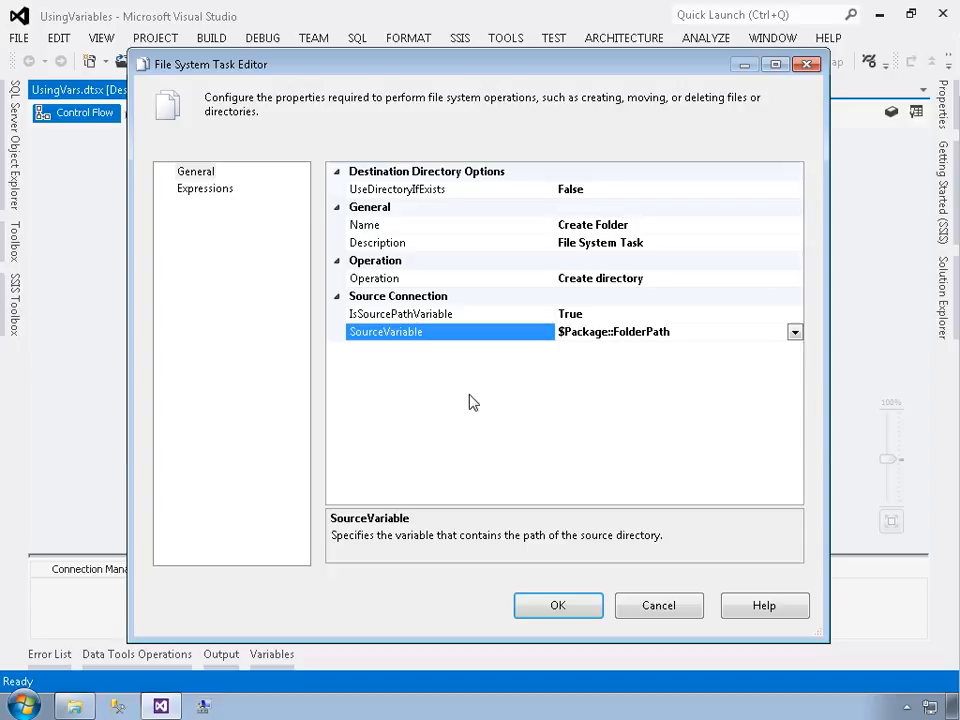
Enable UseDirectoryIfExists for the task and accept the task settings
click(383, 196)
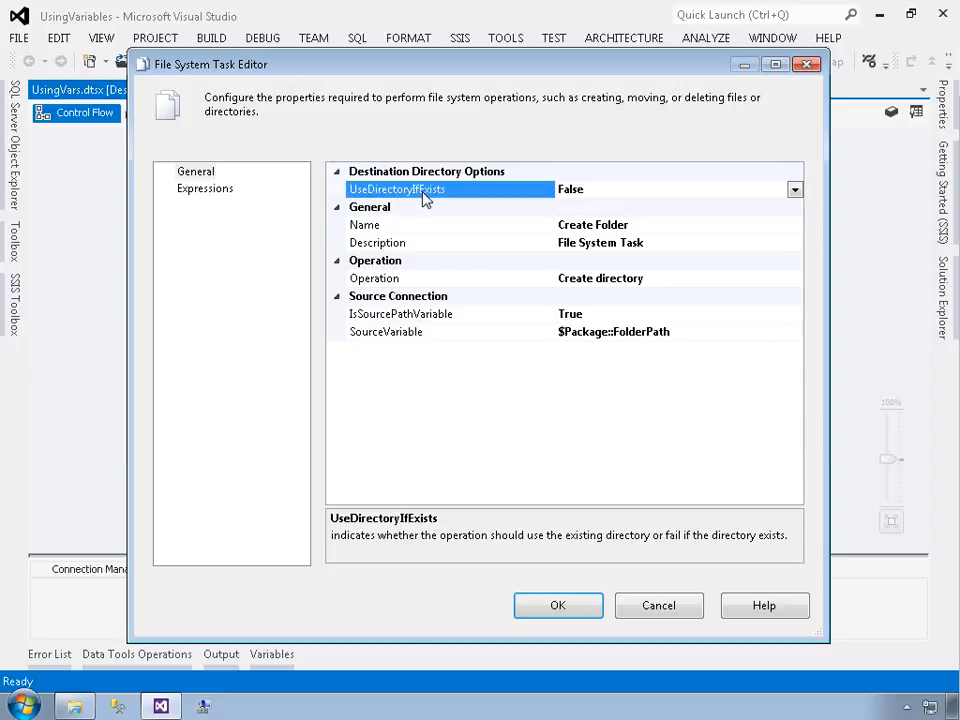
double_click(425, 197)
click(567, 611)
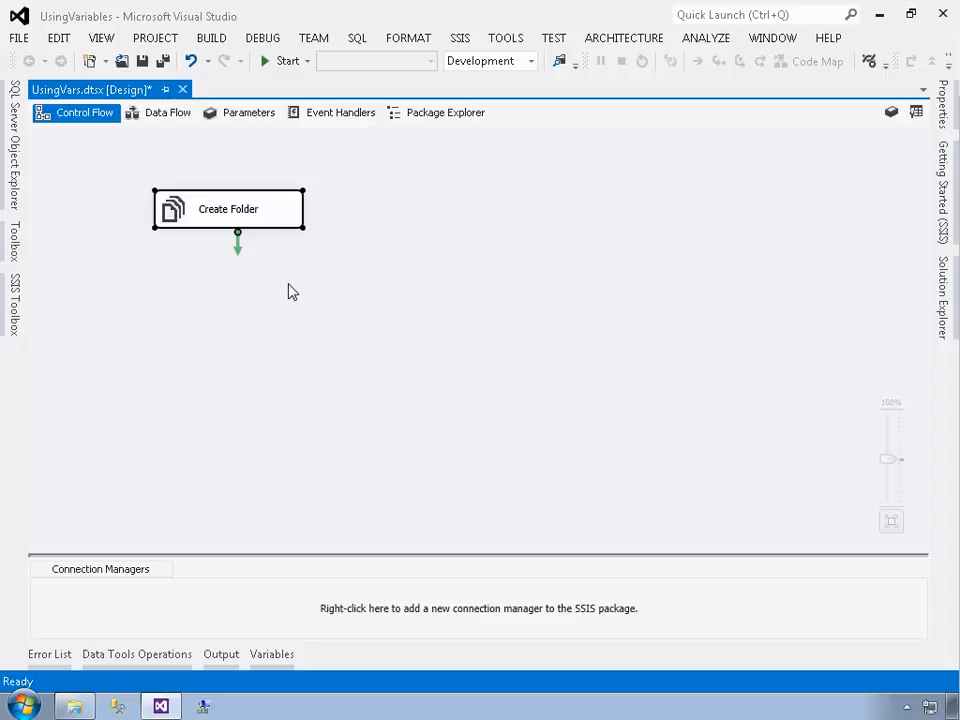
Add a package-scoped variable named SampleSize, keeping its default Int32 type
click(280, 657)
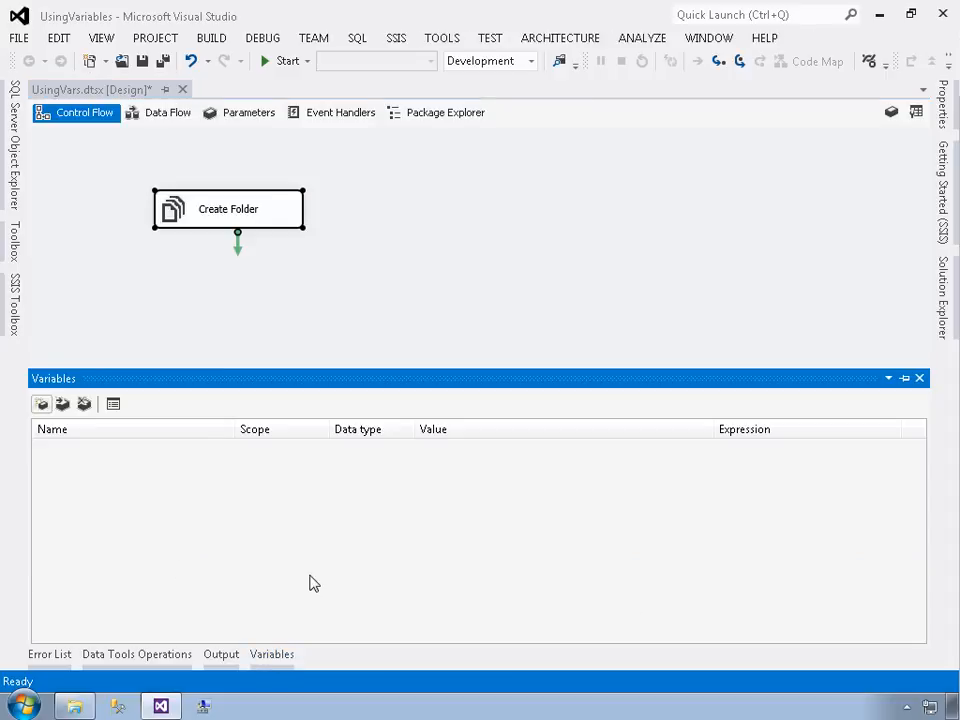
click(46, 406)
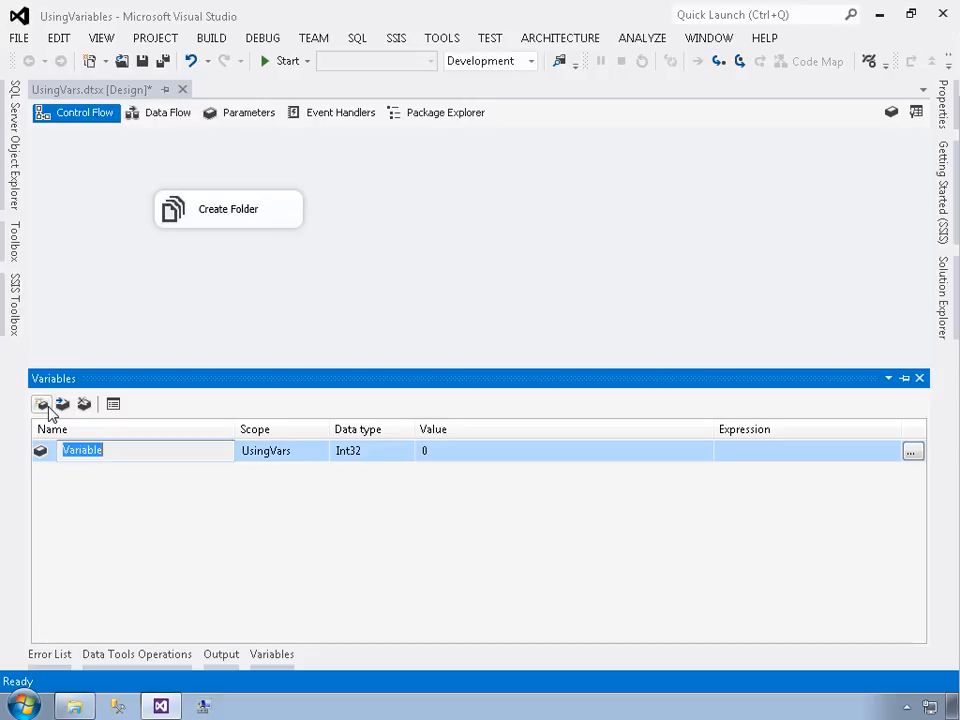
text(SampleSize)
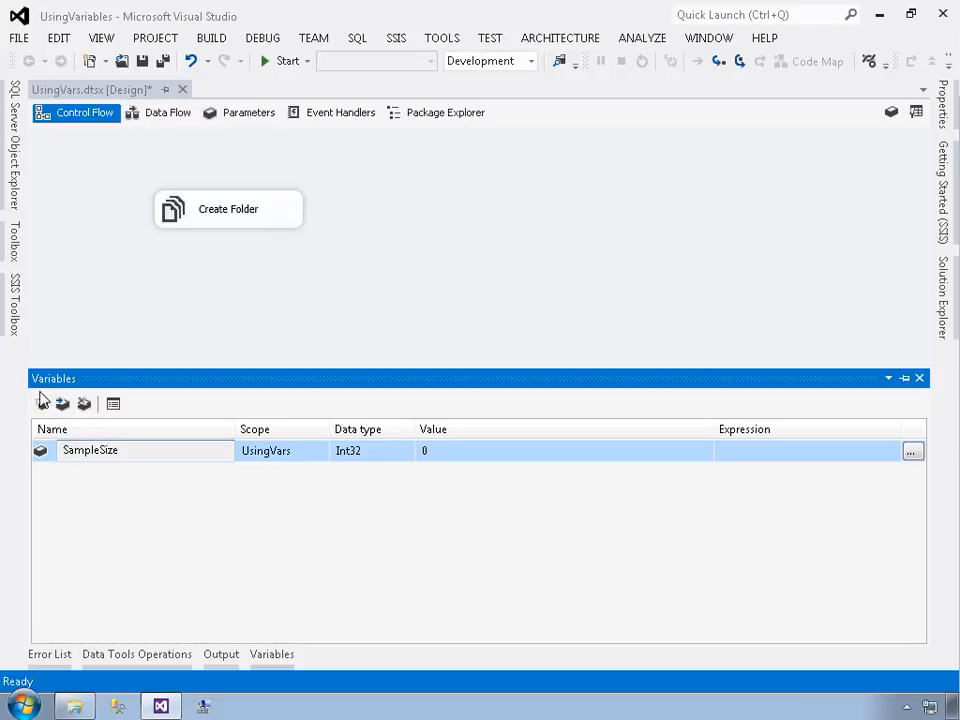
key(Tab)
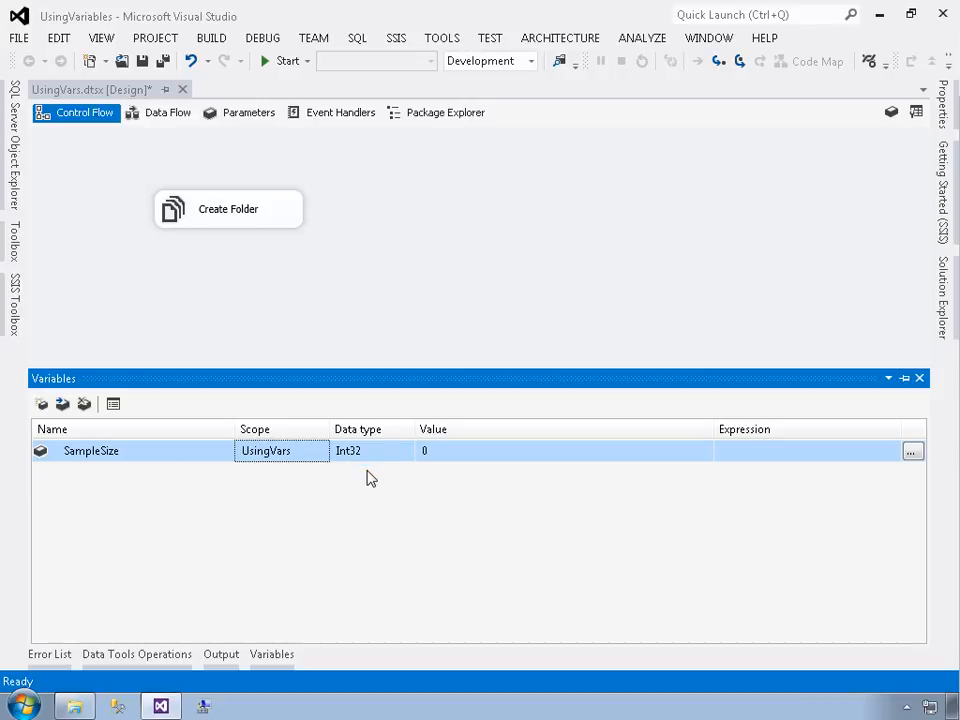
Add a second package-scoped variable named RowCount with the default Int32 type
click(41, 404)
text(RowCount)
key(Tab)
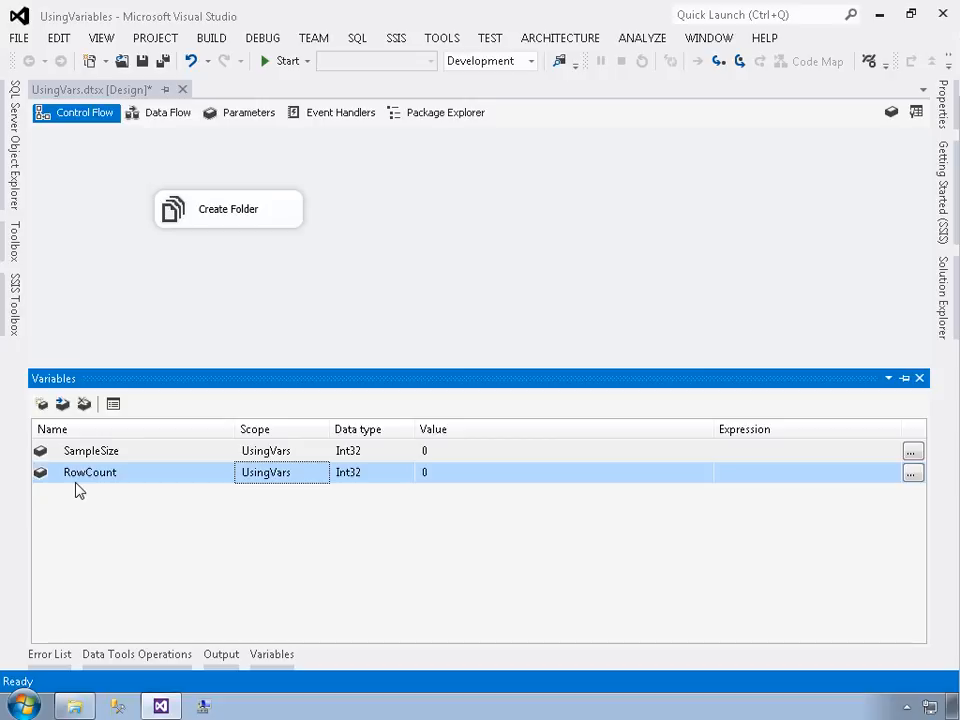
Add an Execute SQL Task below Create Folder and link Create Folder to it with a success precedence constraint
click(268, 328)
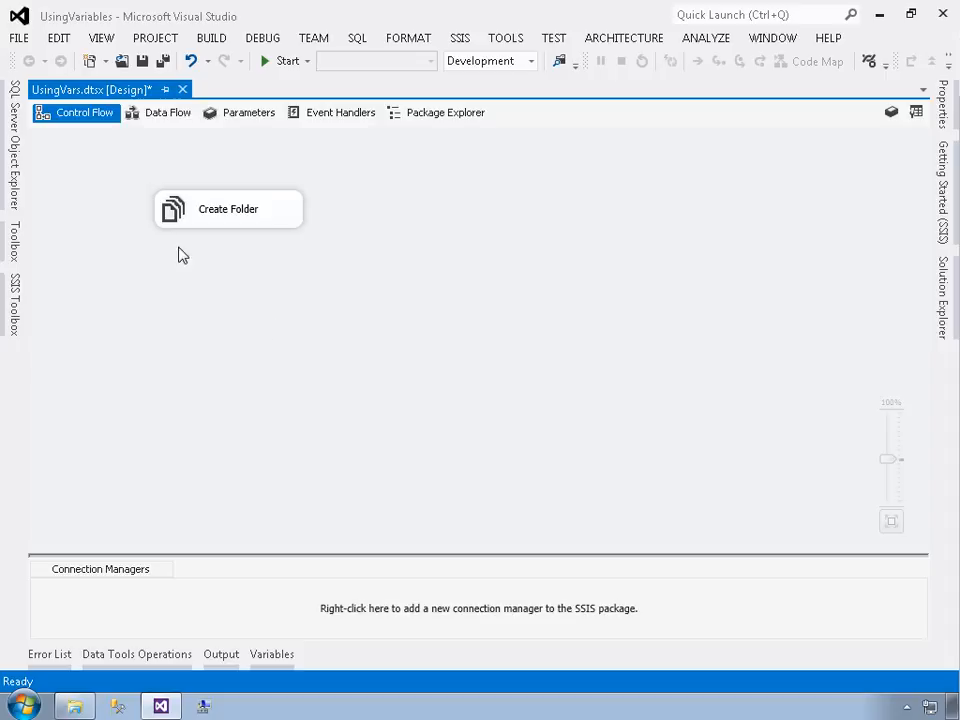
click(15, 318)
drag(94, 149, 177, 323)
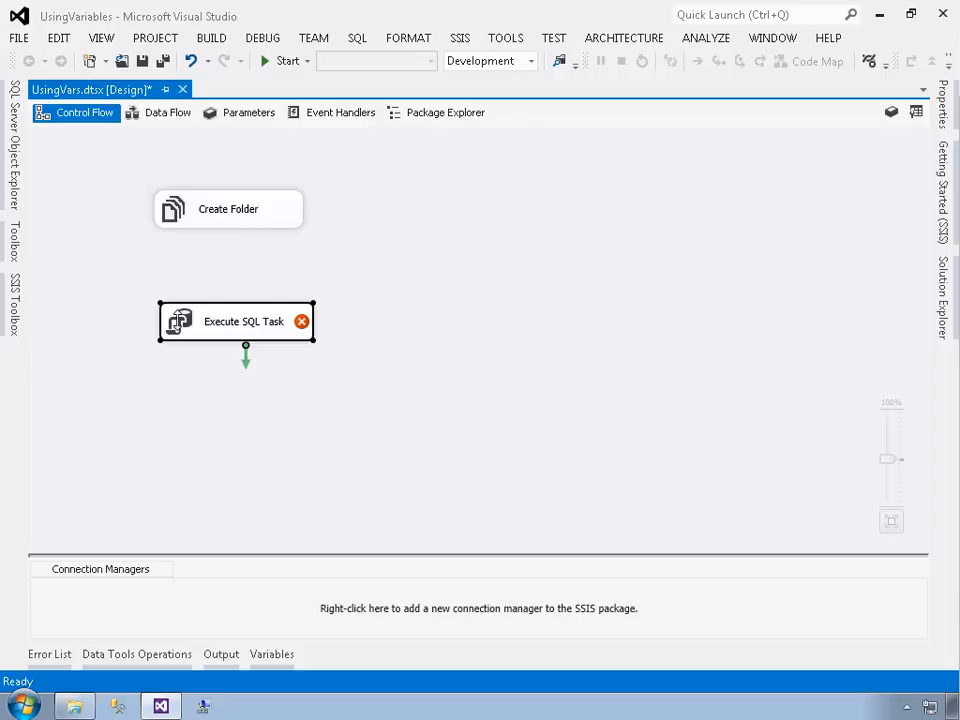
click(238, 212)
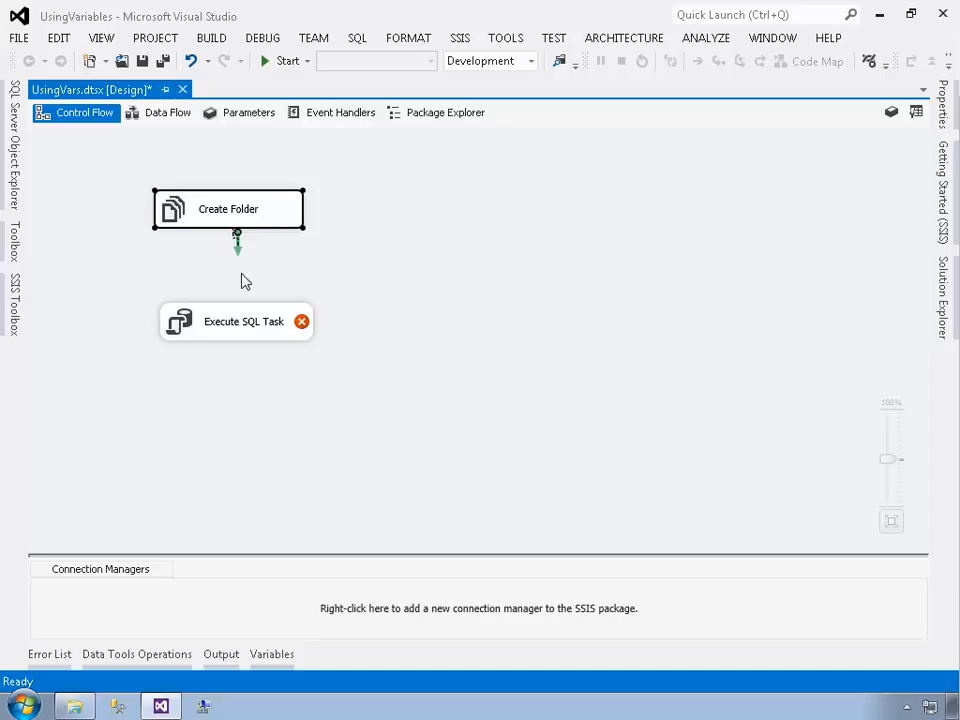
drag(237, 247, 236, 336)
Open the Execute SQL Task's settings and give it a new OLE DB connection to (local).AdventureWorksLT2012
click(181, 330)
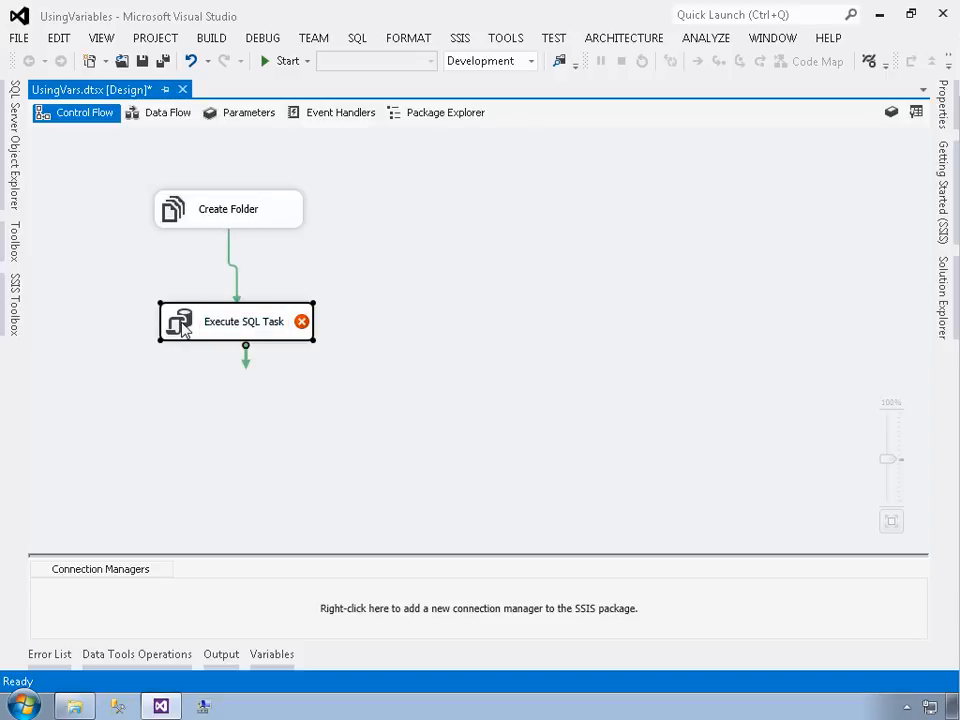
double_click(208, 328)
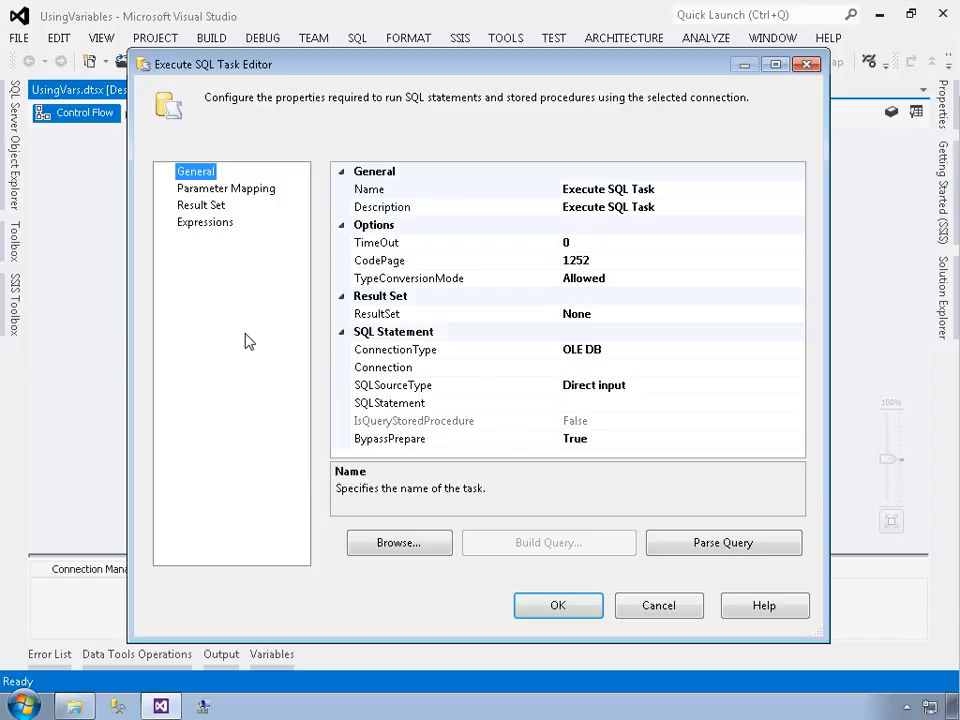
click(795, 367)
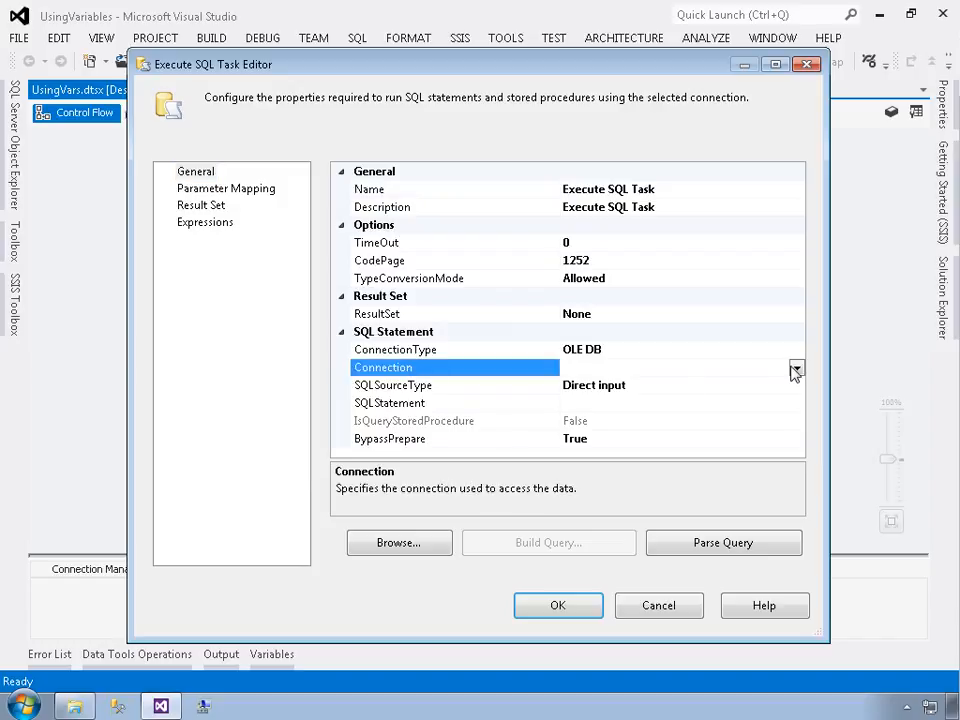
click(797, 369)
click(626, 387)
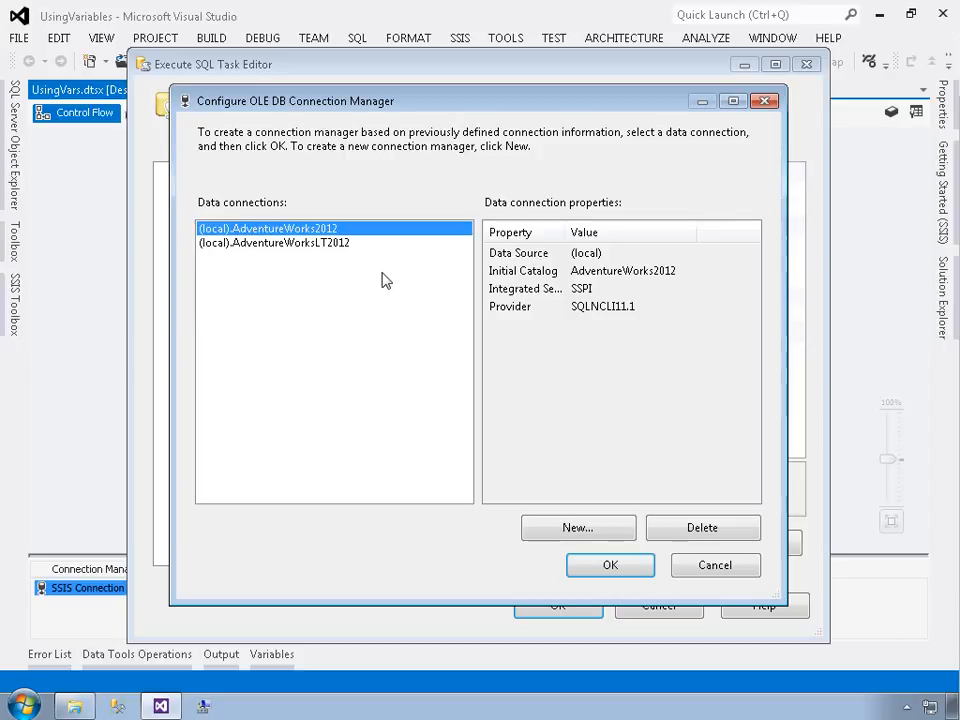
click(256, 245)
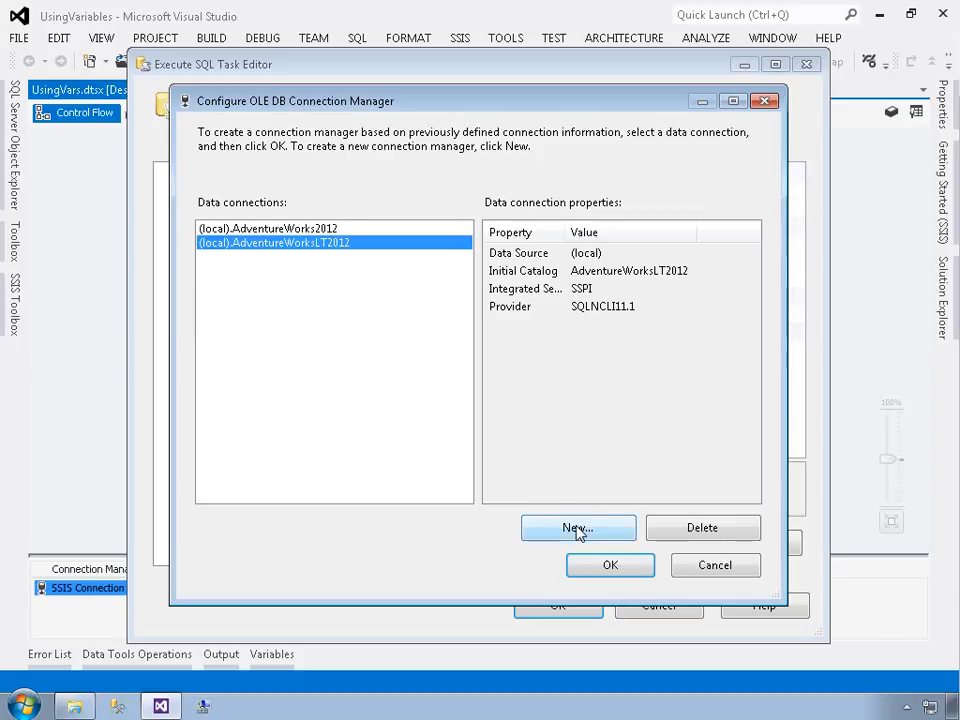
click(608, 566)
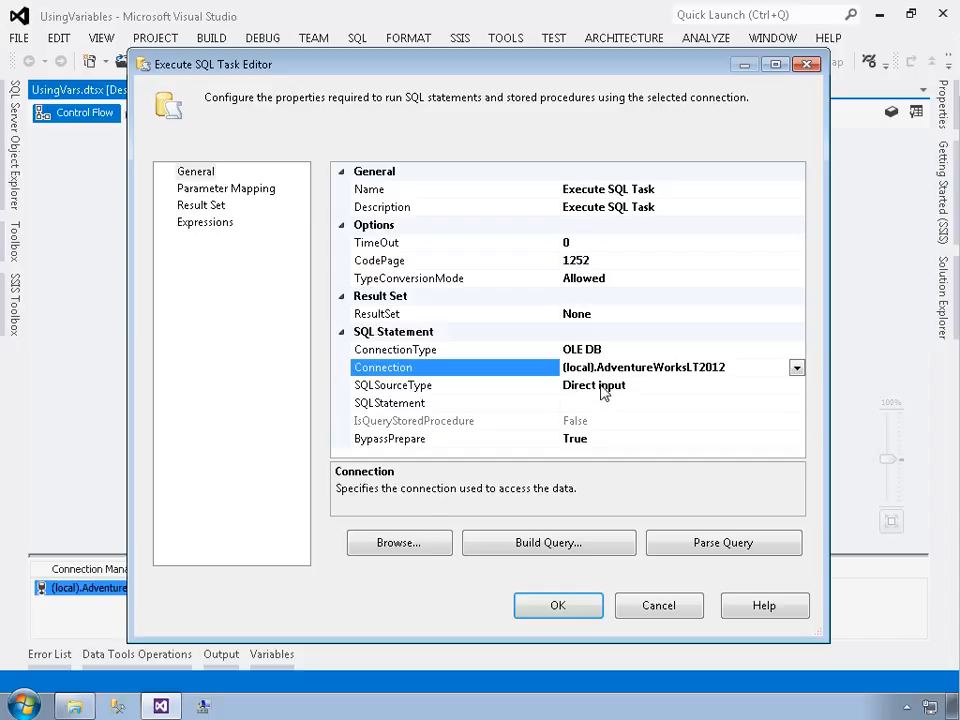
Set the task's SQLStatement to SELECT COUNT(*) AS NumberOfRows FROM SalesLT.Customer; and review the full query
click(413, 405)
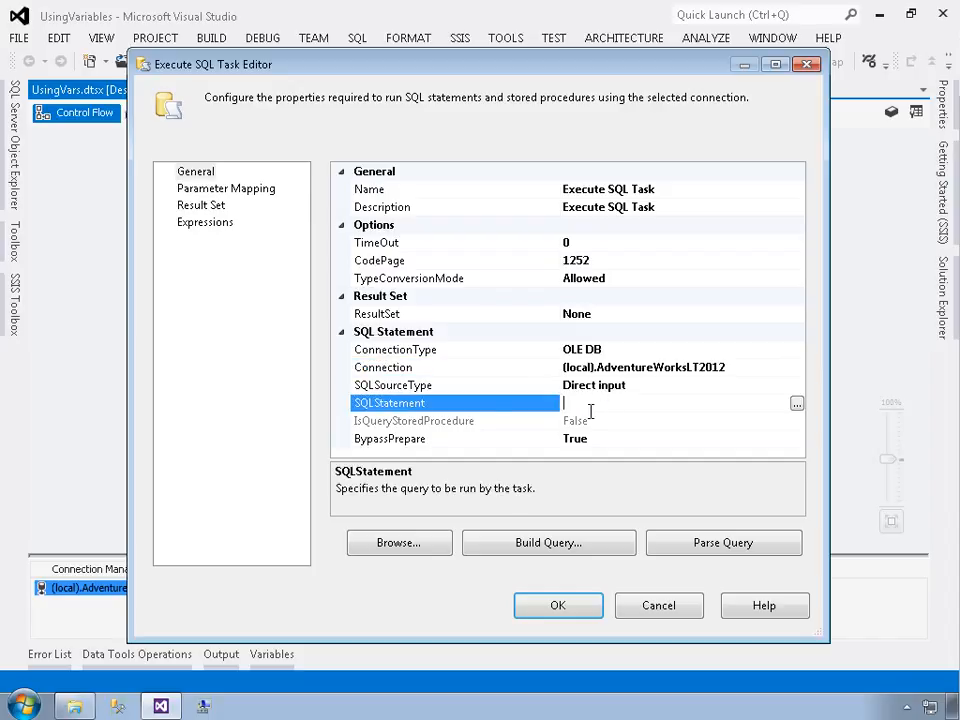
text(SELECT COUNT)
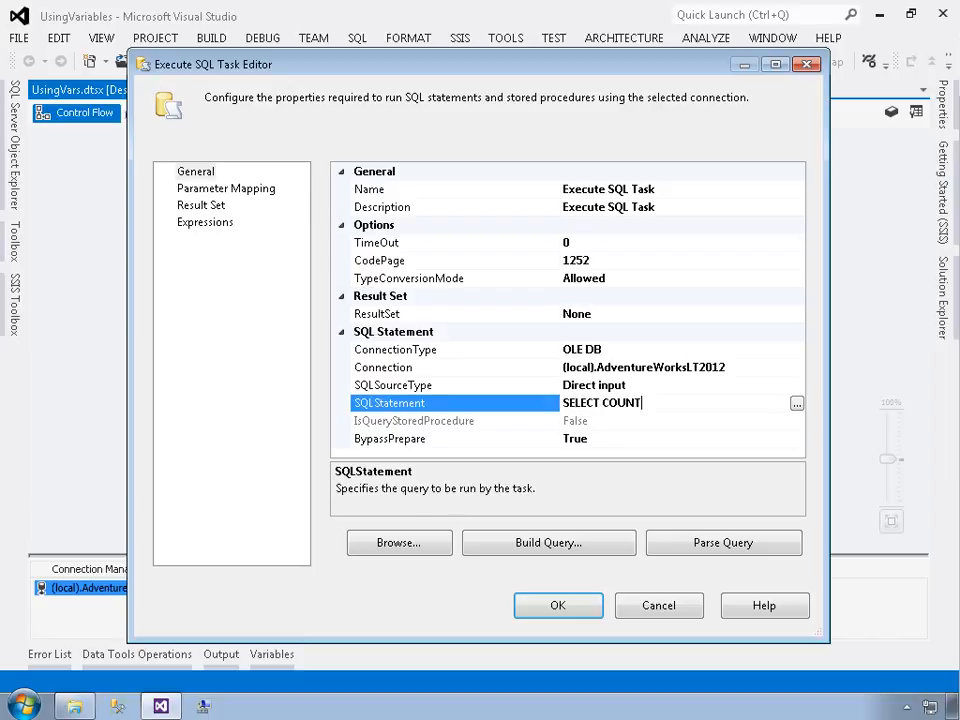
text((*))
text( AS N)
text(umberOfRow)
text(s FRO)
text(M SalesL)
text(T.Cu)
text(stomer;)
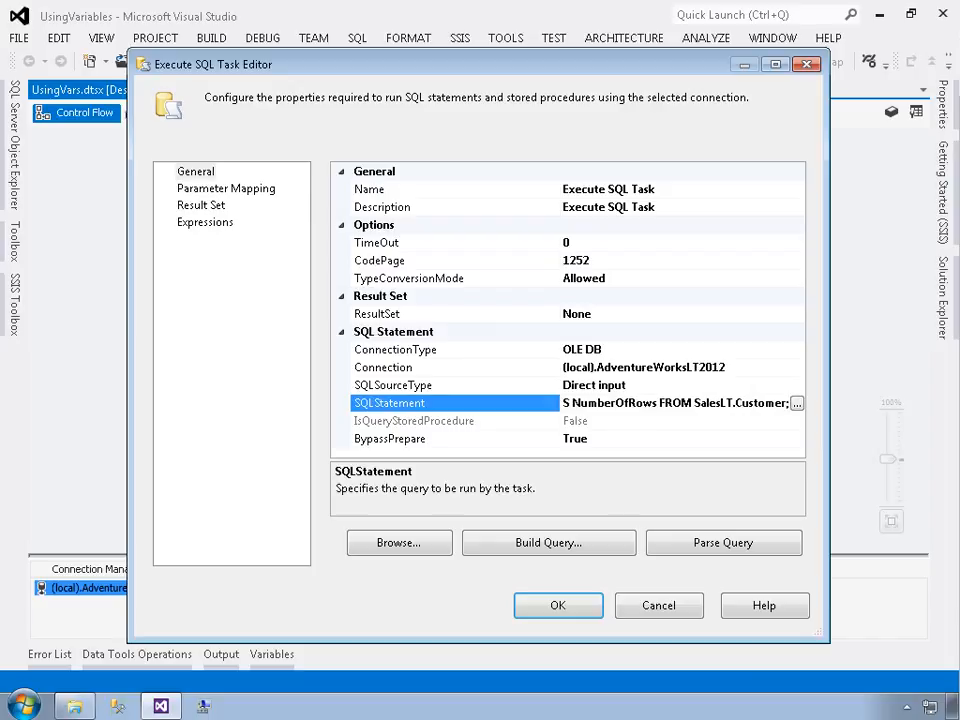
key(Home)
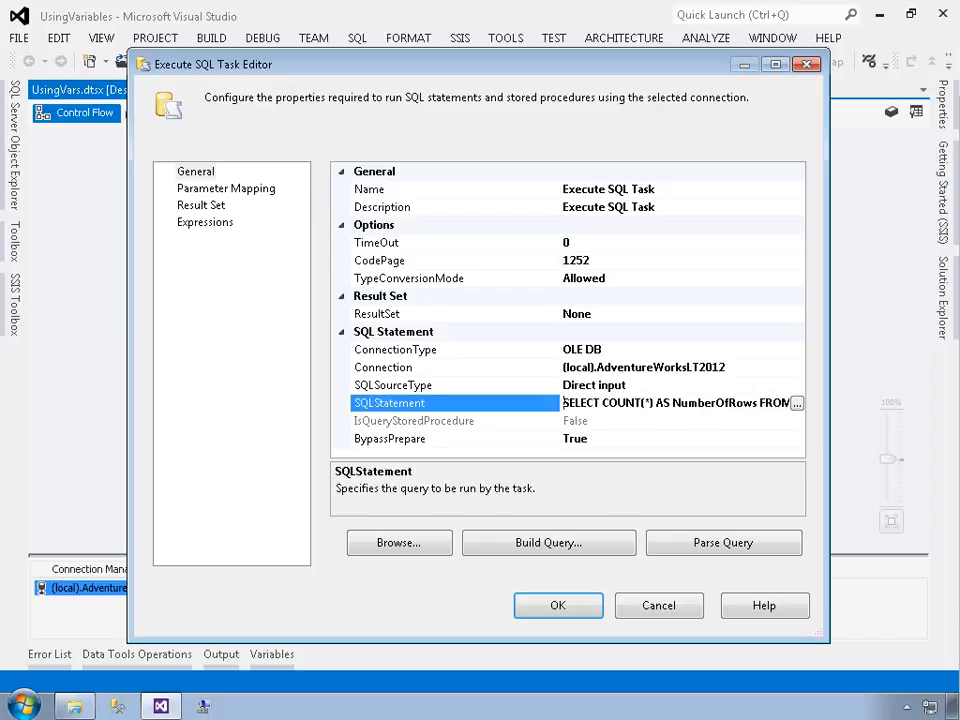
click(797, 403)
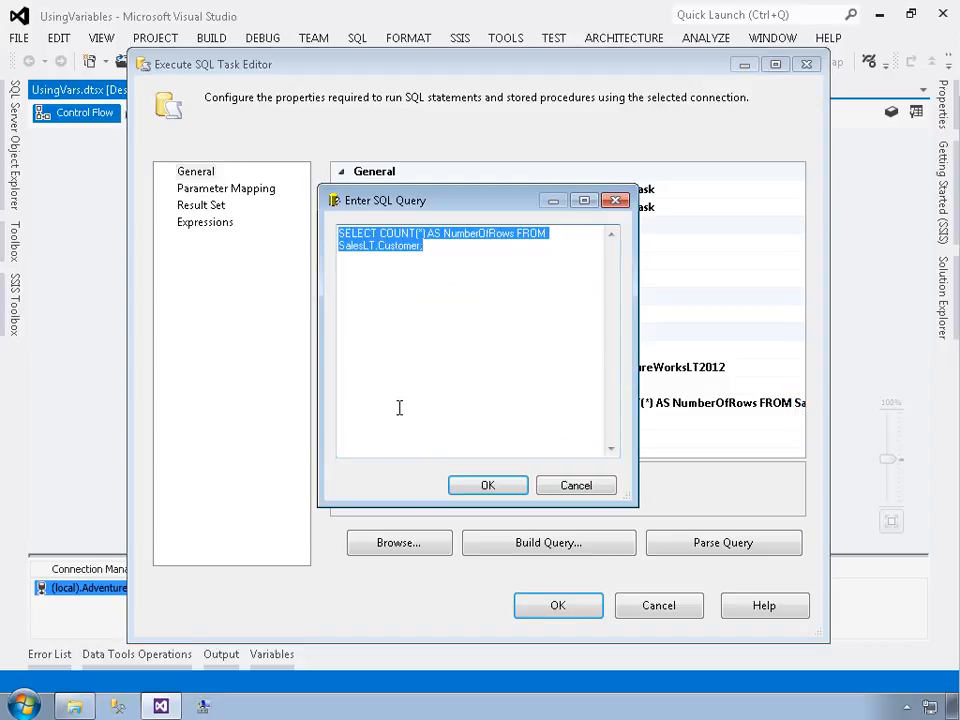
click(478, 487)
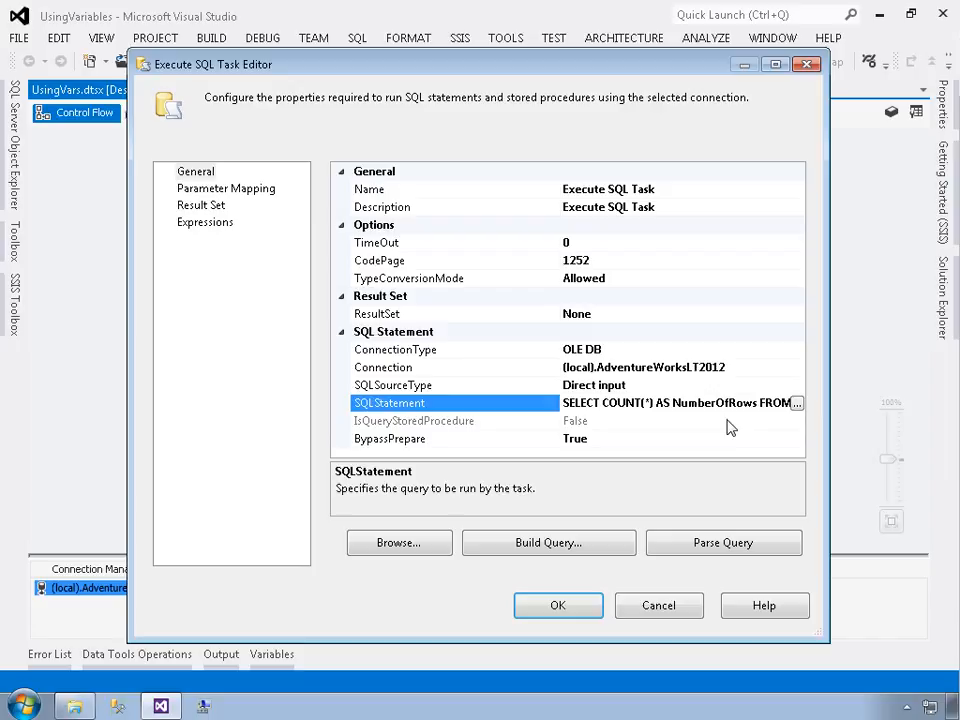
Set the Execute SQL Task's ResultSet property to Single row
click(190, 207)
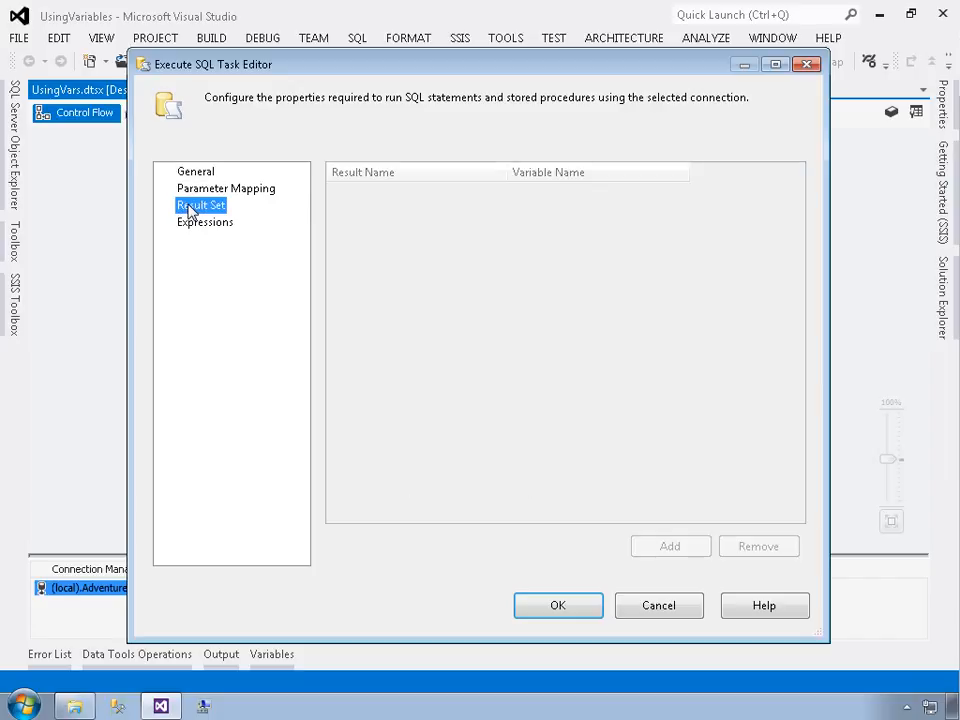
click(510, 353)
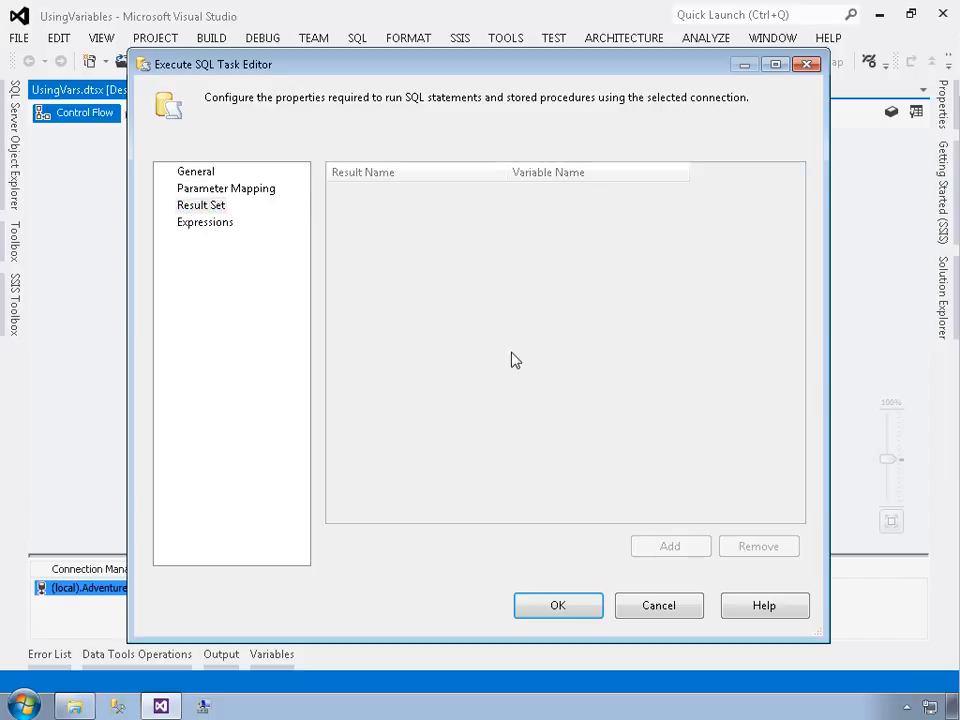
click(199, 207)
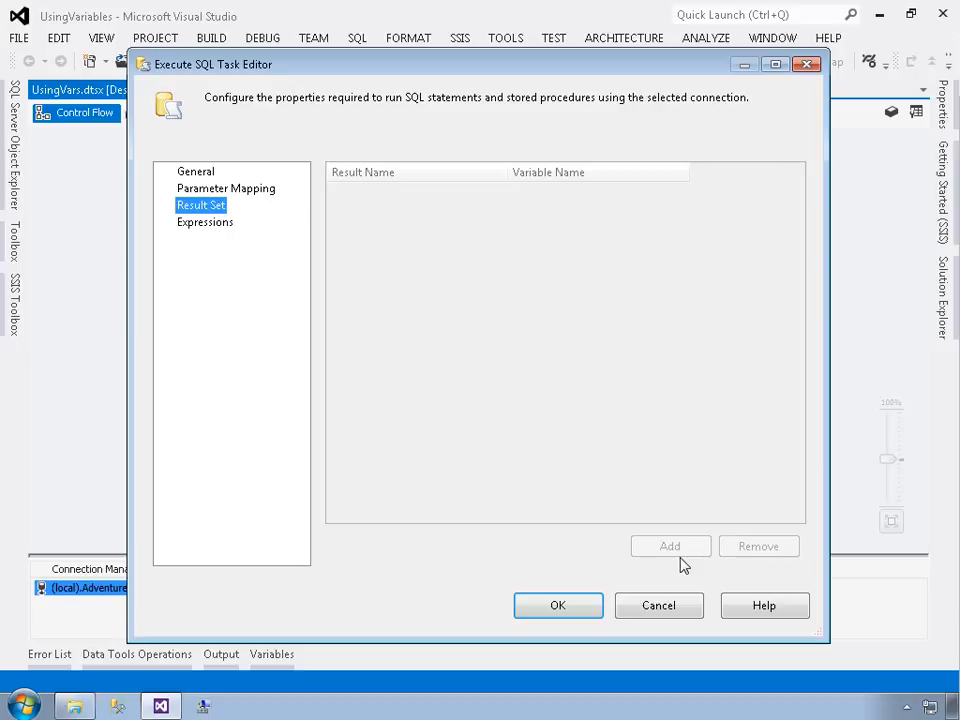
click(205, 174)
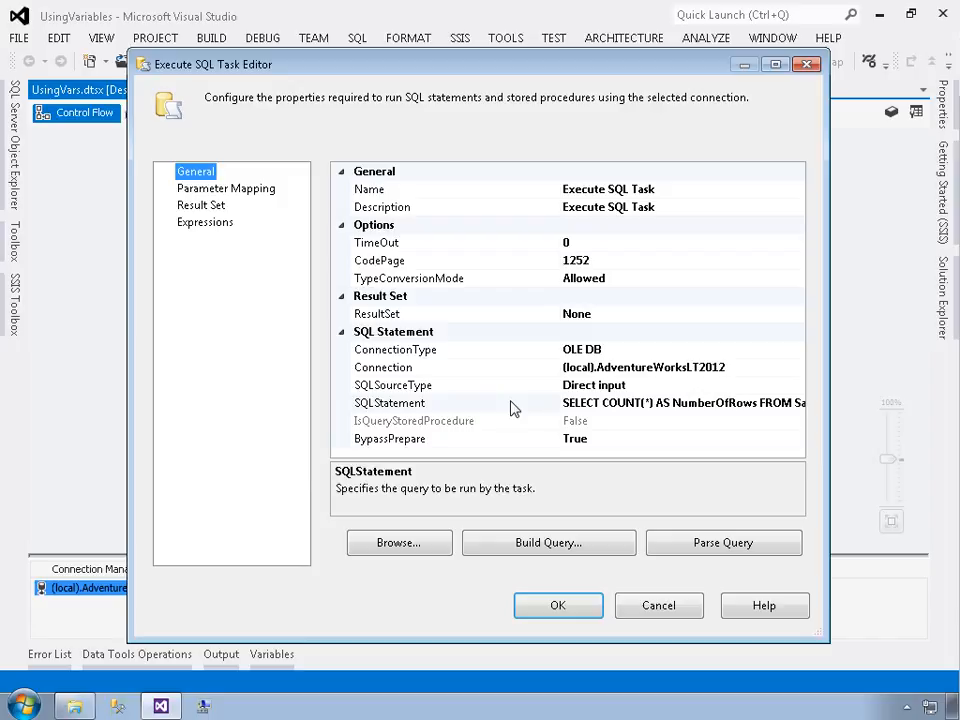
click(454, 316)
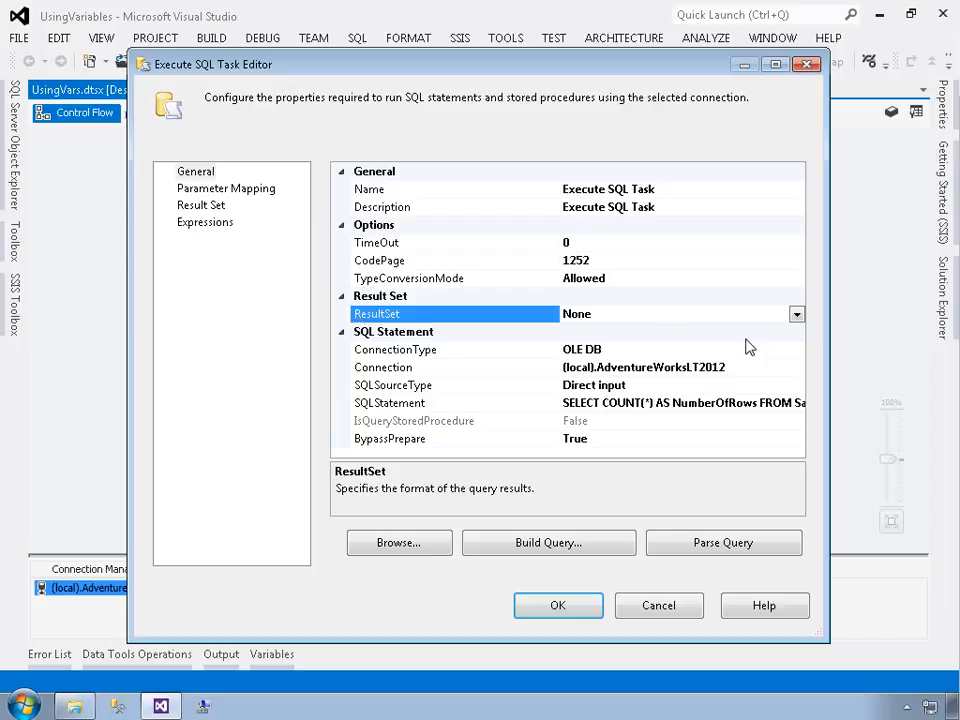
click(797, 315)
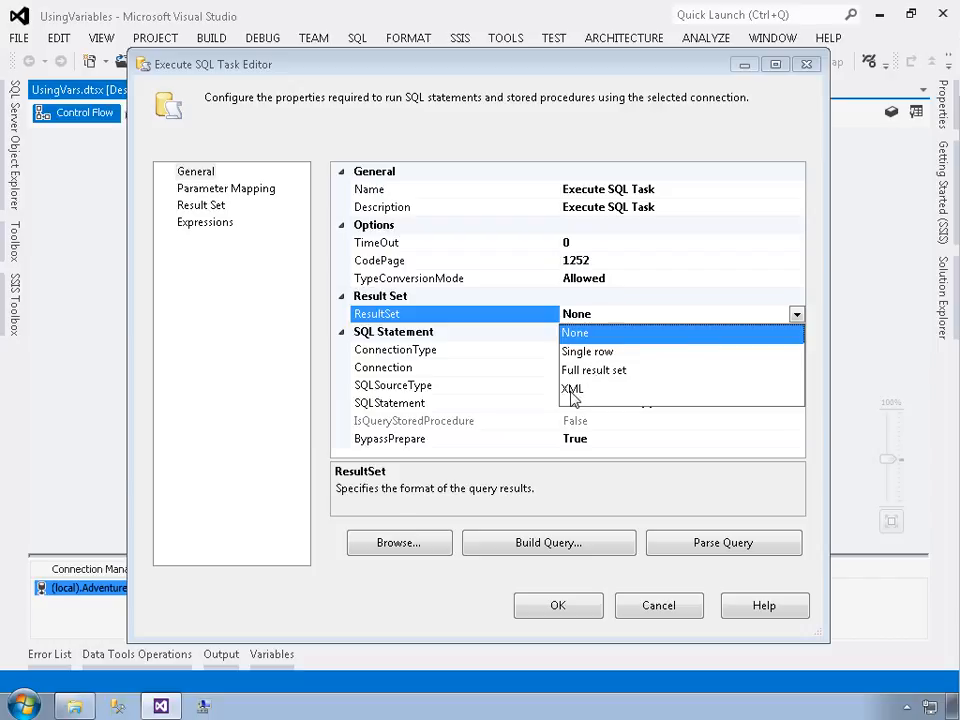
click(605, 352)
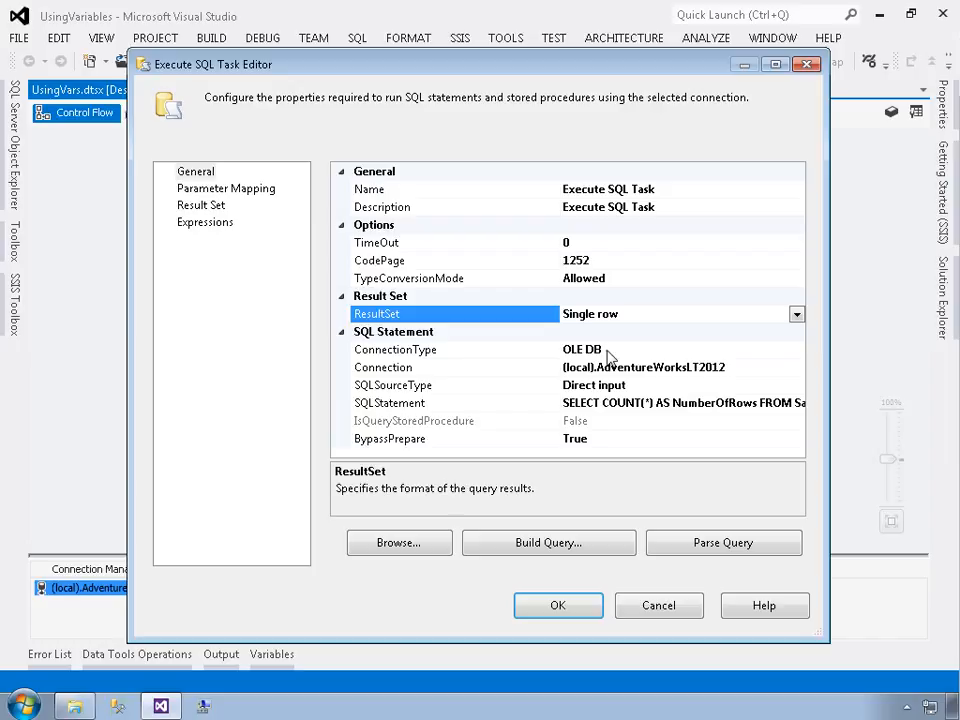
Add a result set mapping from NumberOfRows to User::RowCount and accept the Execute SQL Task settings
click(203, 205)
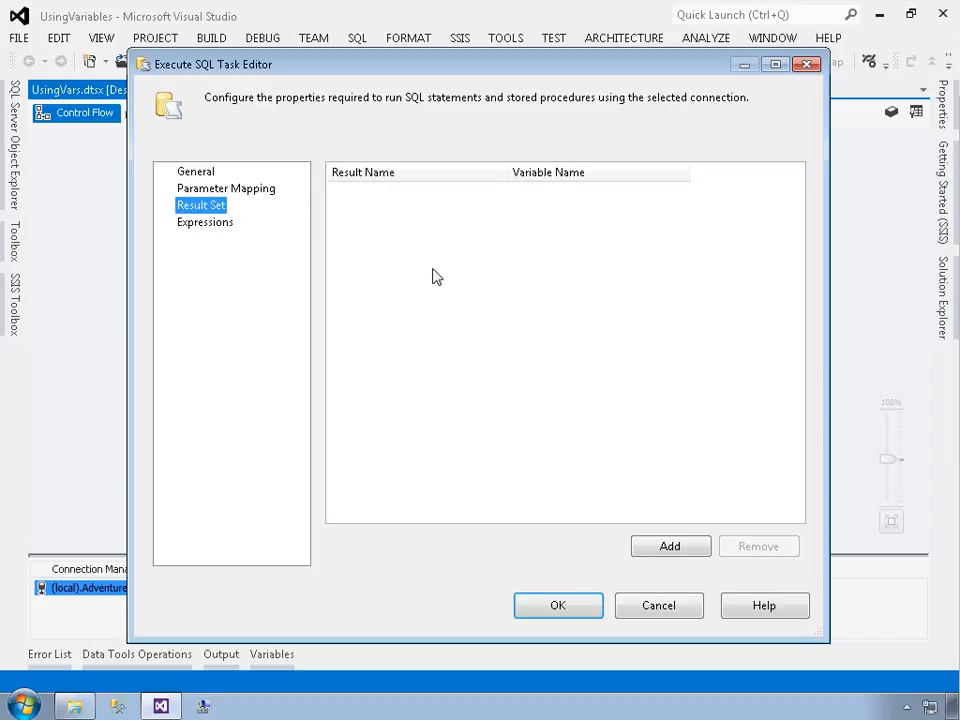
click(669, 547)
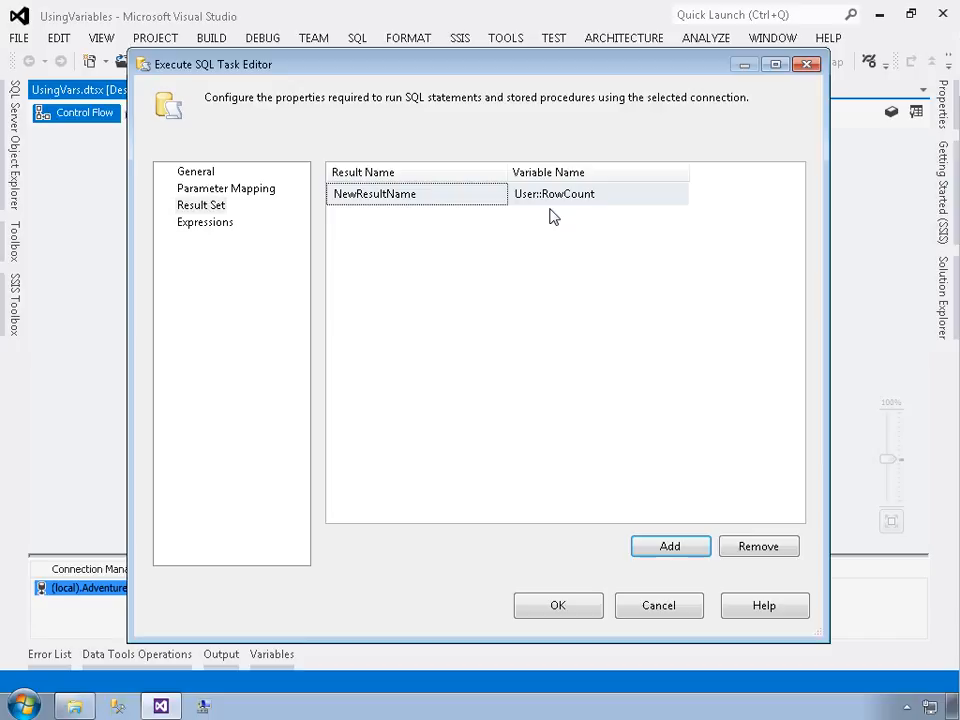
click(439, 196)
double_click(349, 198)
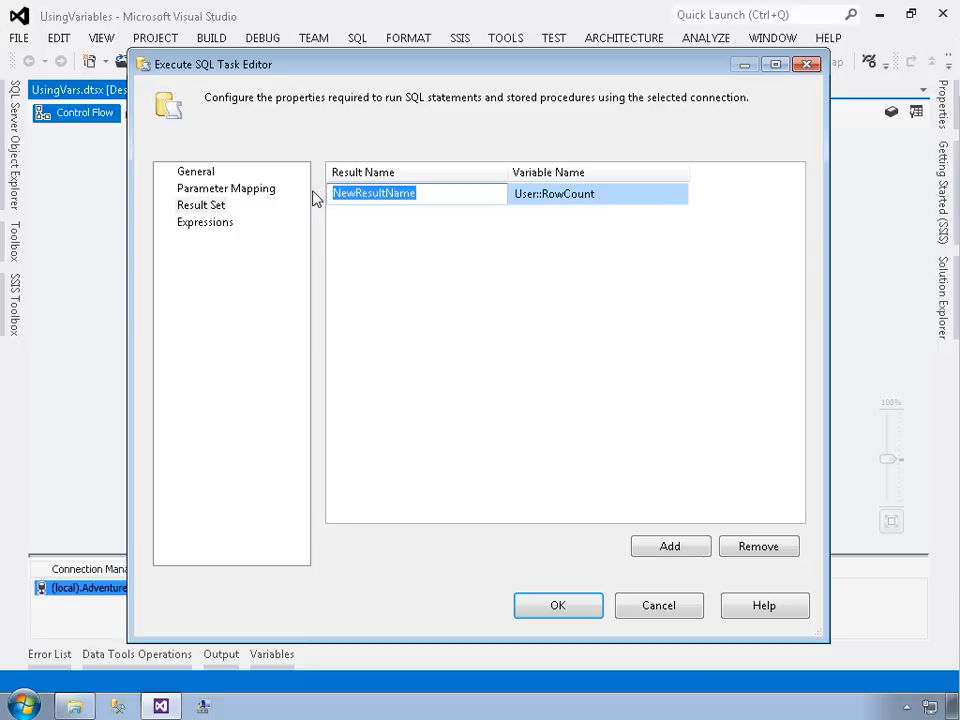
text(Nu)
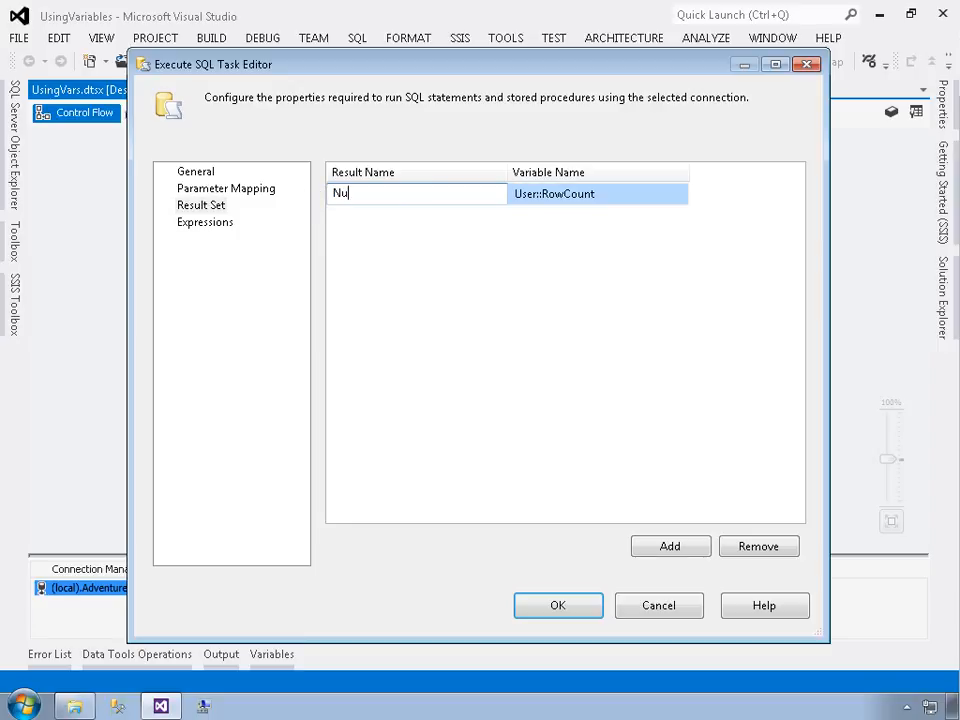
text(mberOfRows)
click(623, 196)
click(680, 194)
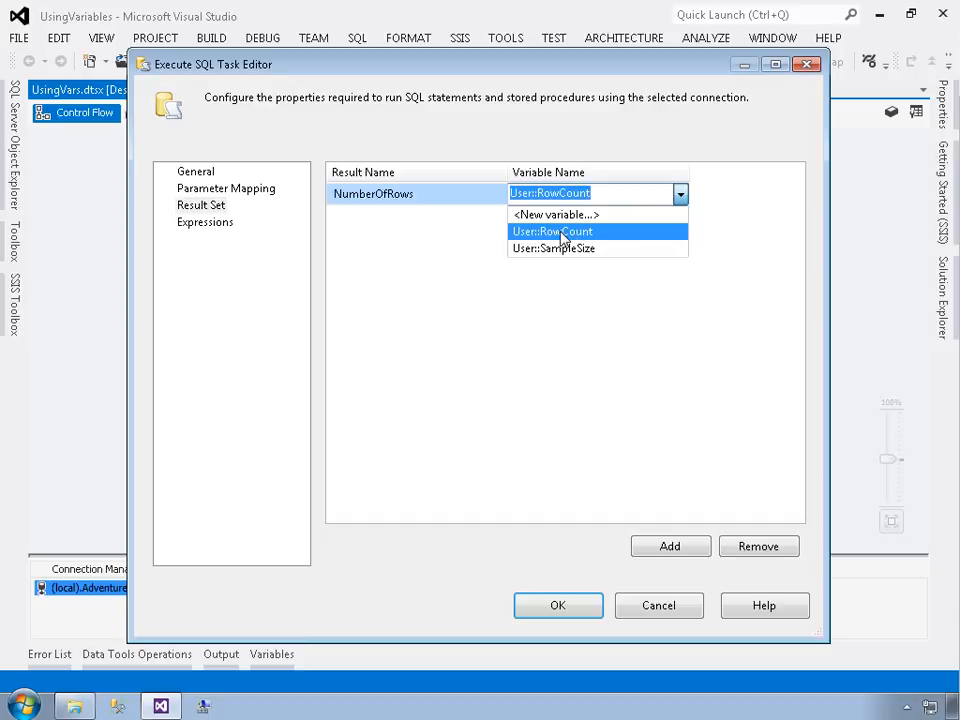
click(718, 297)
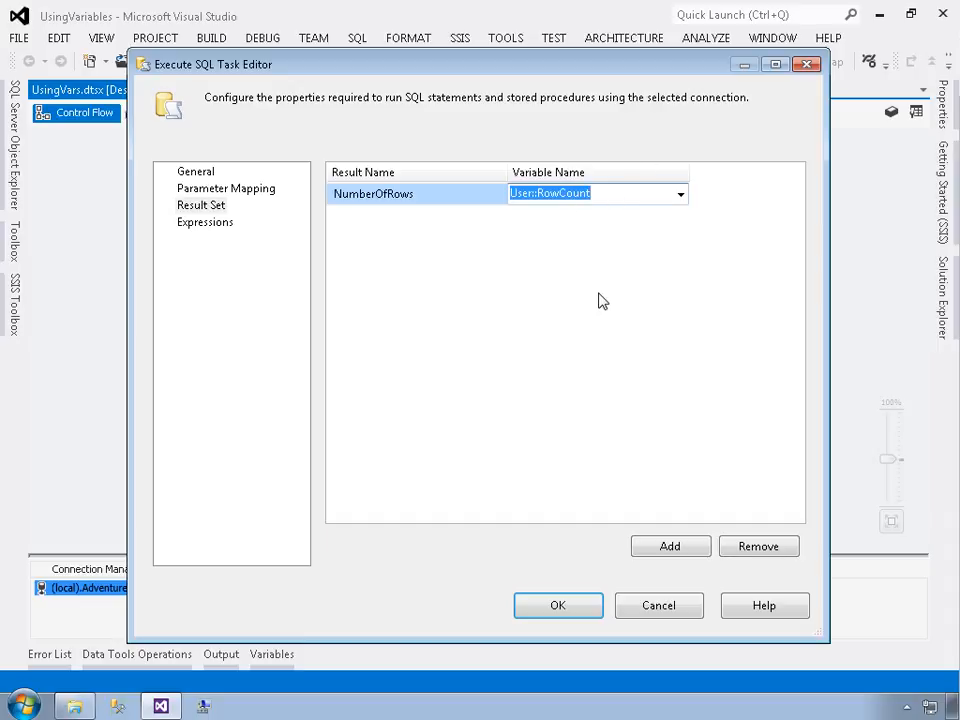
click(572, 609)
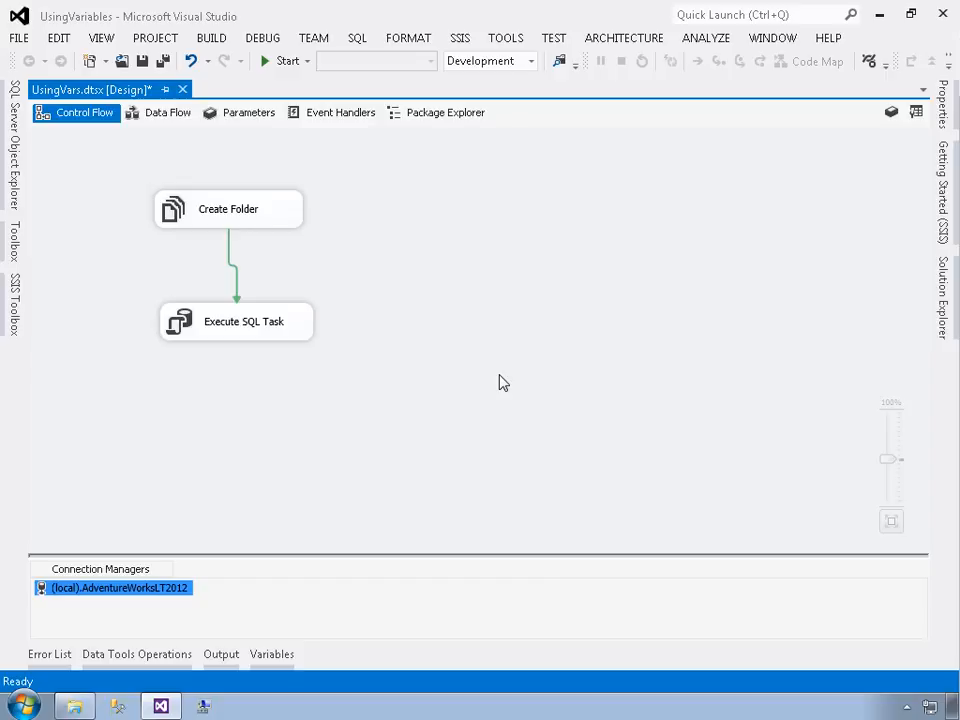
Add a Script Task below the Execute SQL Task and connect the Execute SQL Task to it
click(15, 315)
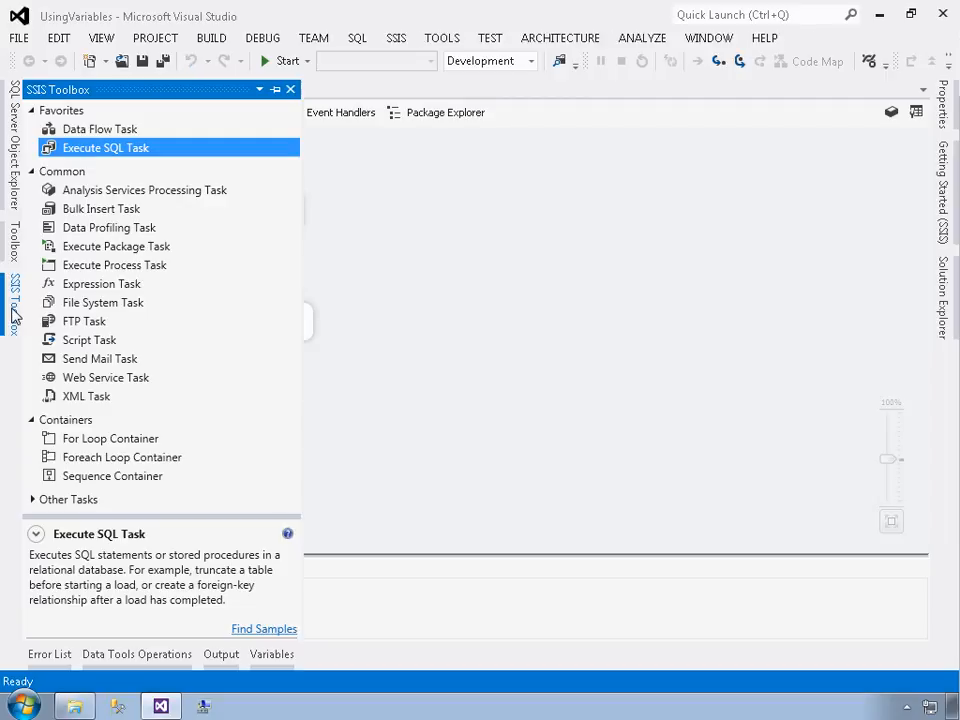
drag(75, 339, 195, 427)
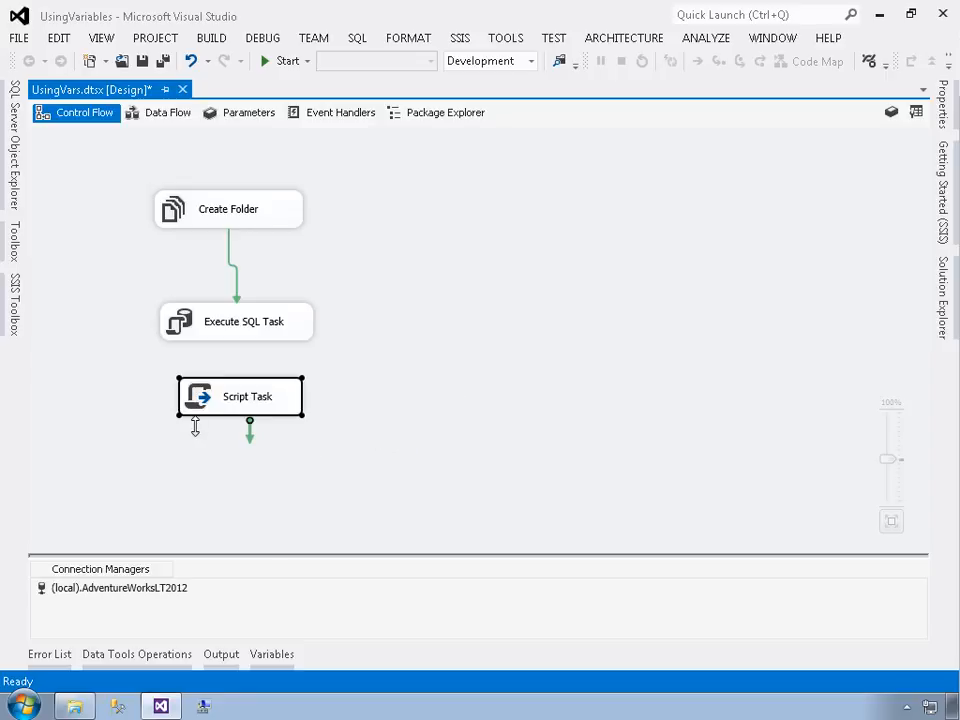
click(230, 328)
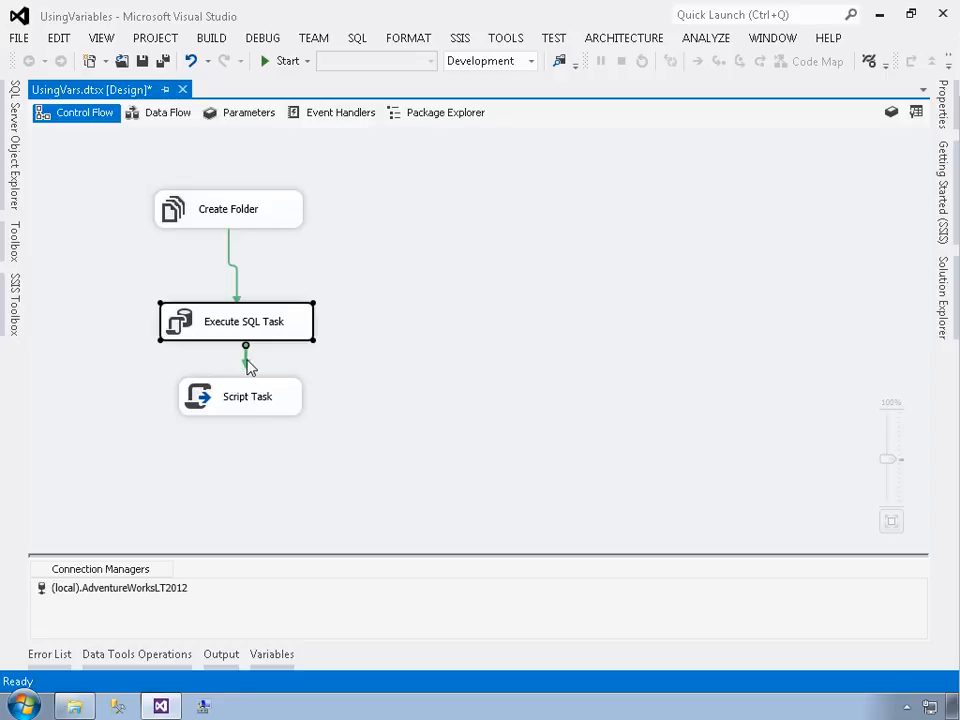
drag(249, 366, 257, 397)
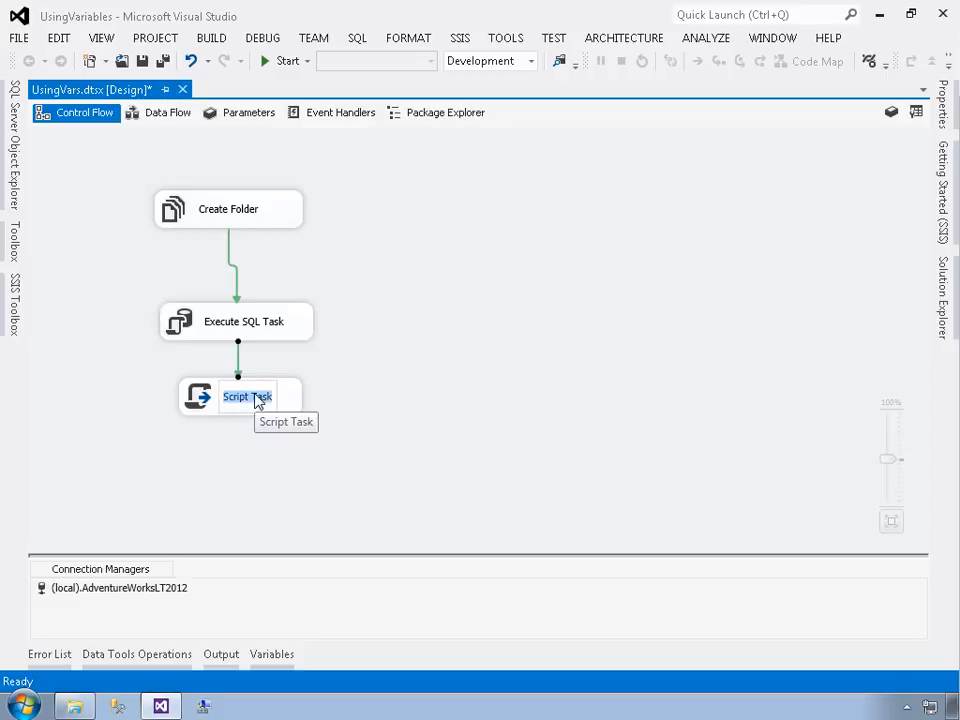
Open the Script Task's settings and rename the task as Generate Sample Size
click(198, 397)
double_click(202, 401)
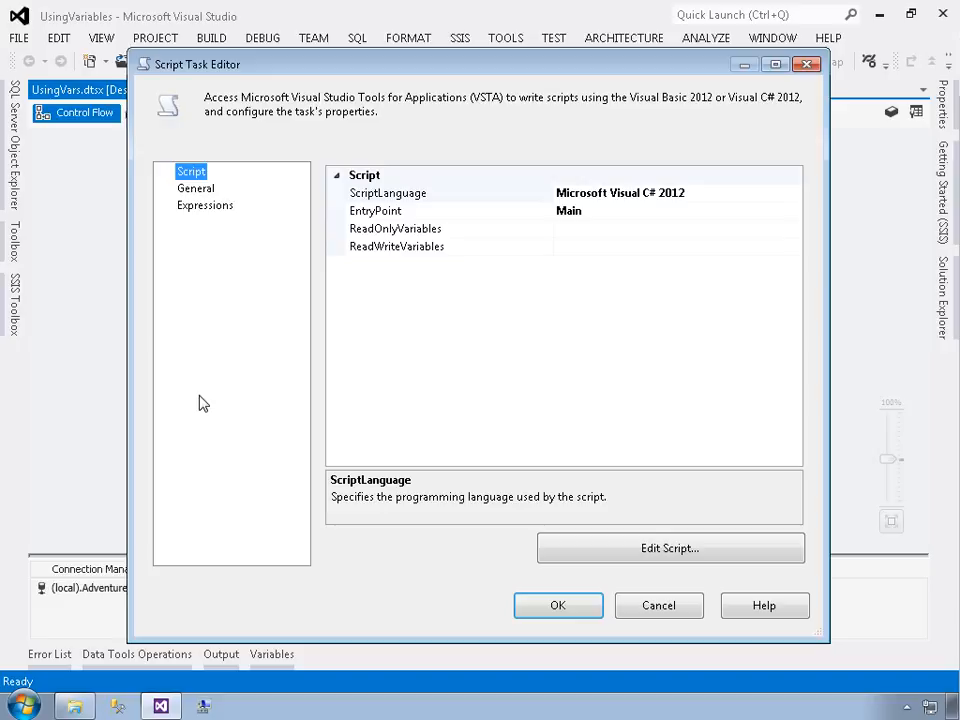
click(192, 189)
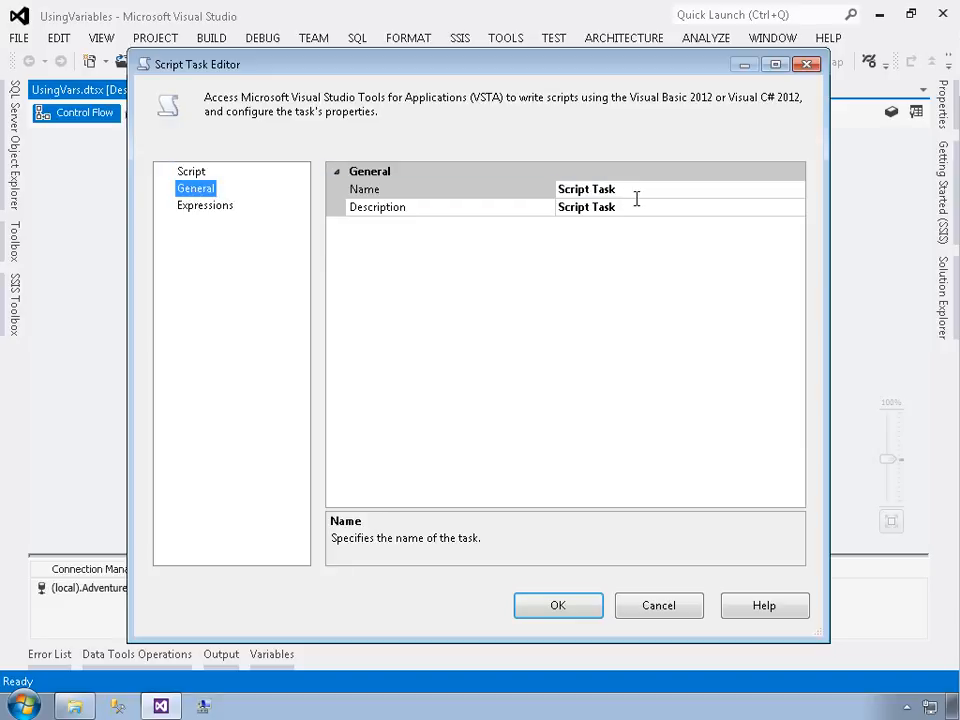
click(568, 195)
drag(634, 197, 514, 212)
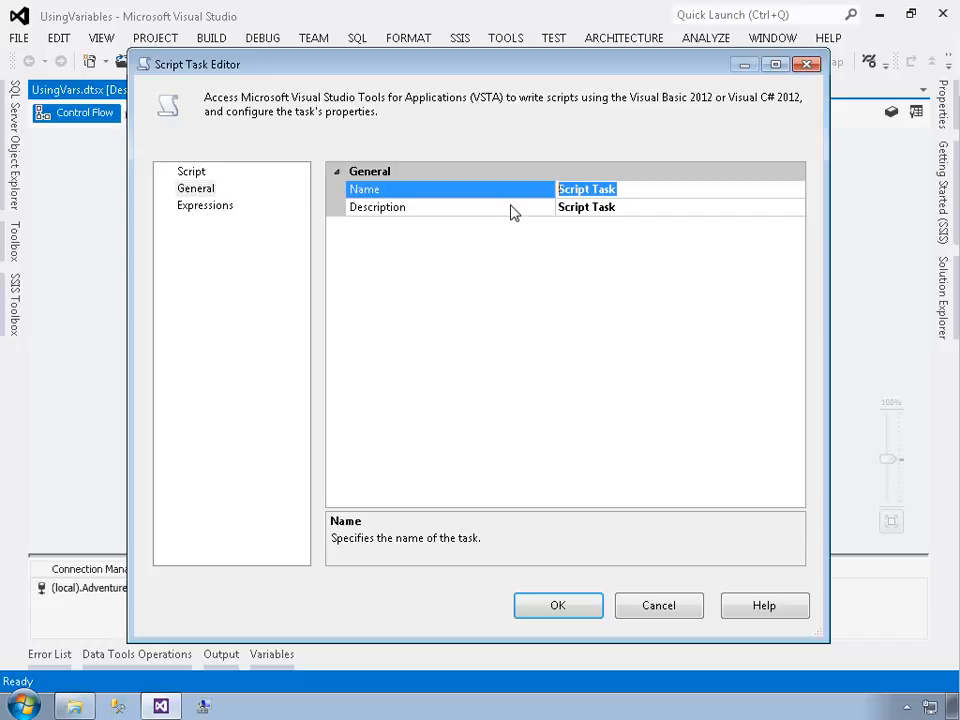
text(Generat)
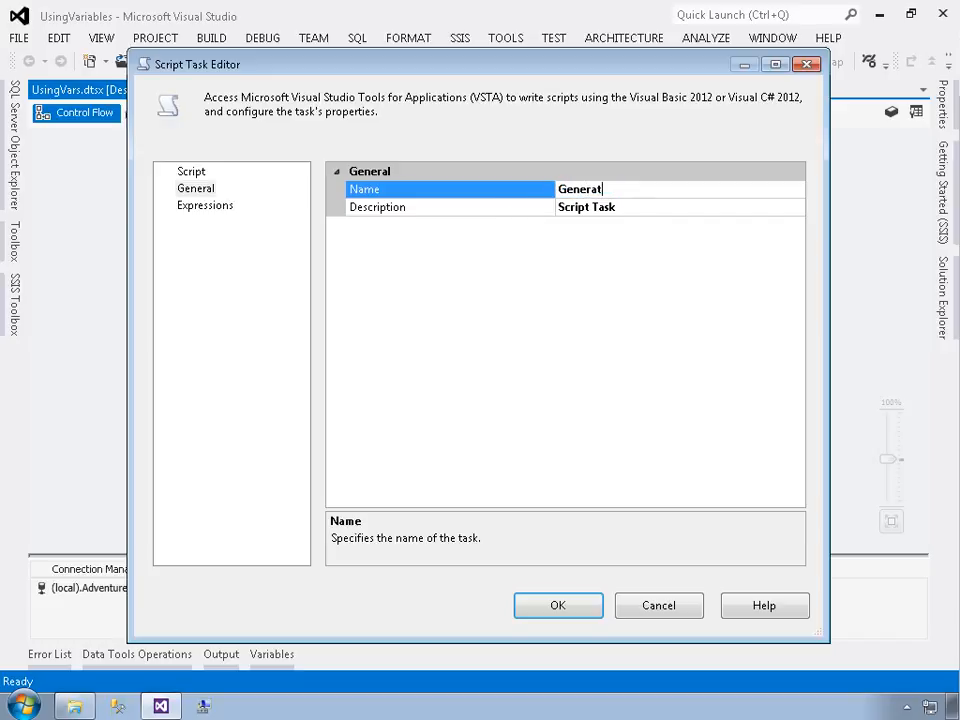
text(e Sample Size)
key(Tab)
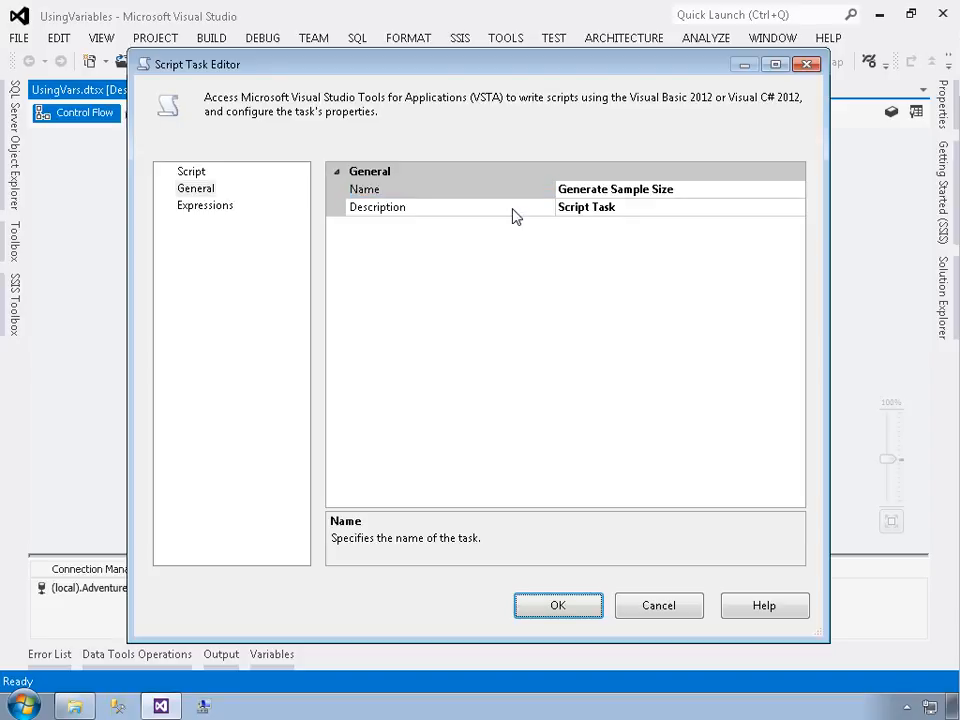
Set the Script Task's ReadWriteVariables property to User::SampleSize
click(194, 175)
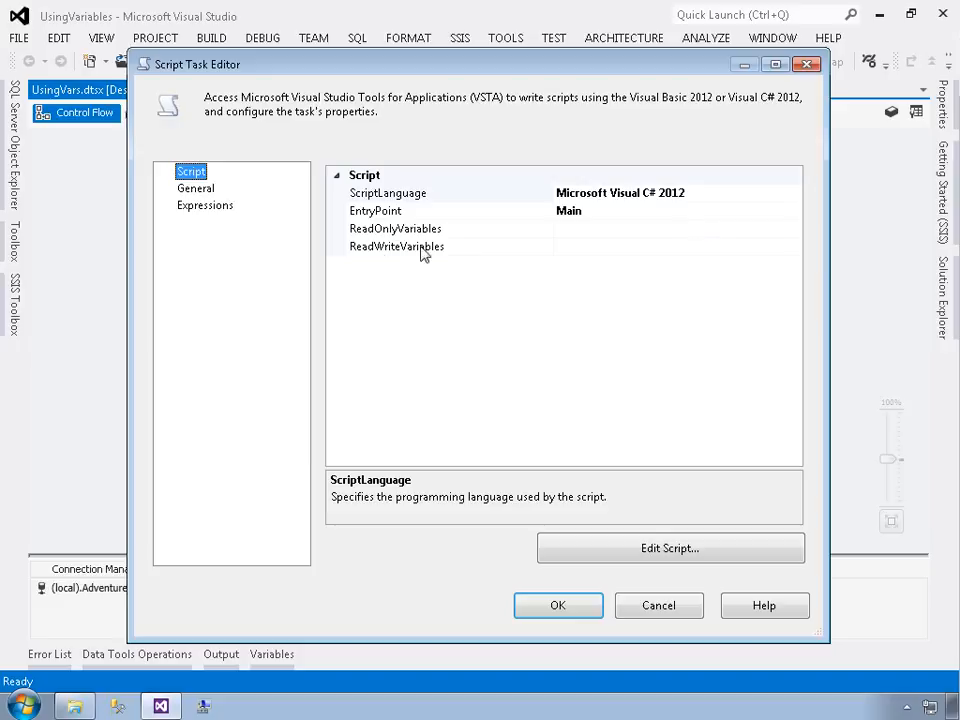
click(378, 250)
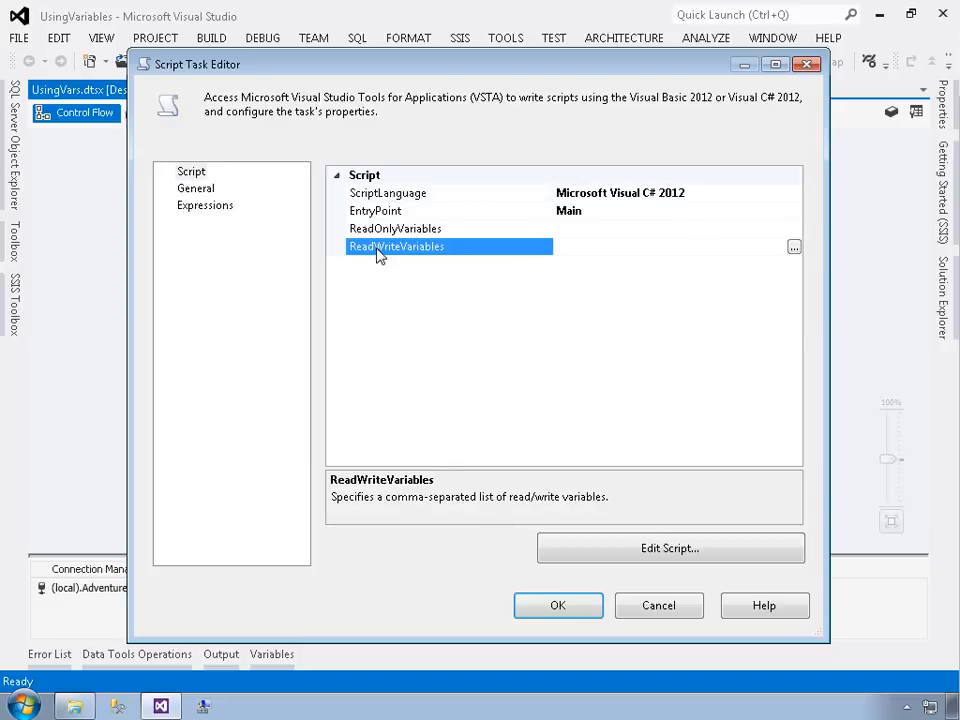
click(793, 248)
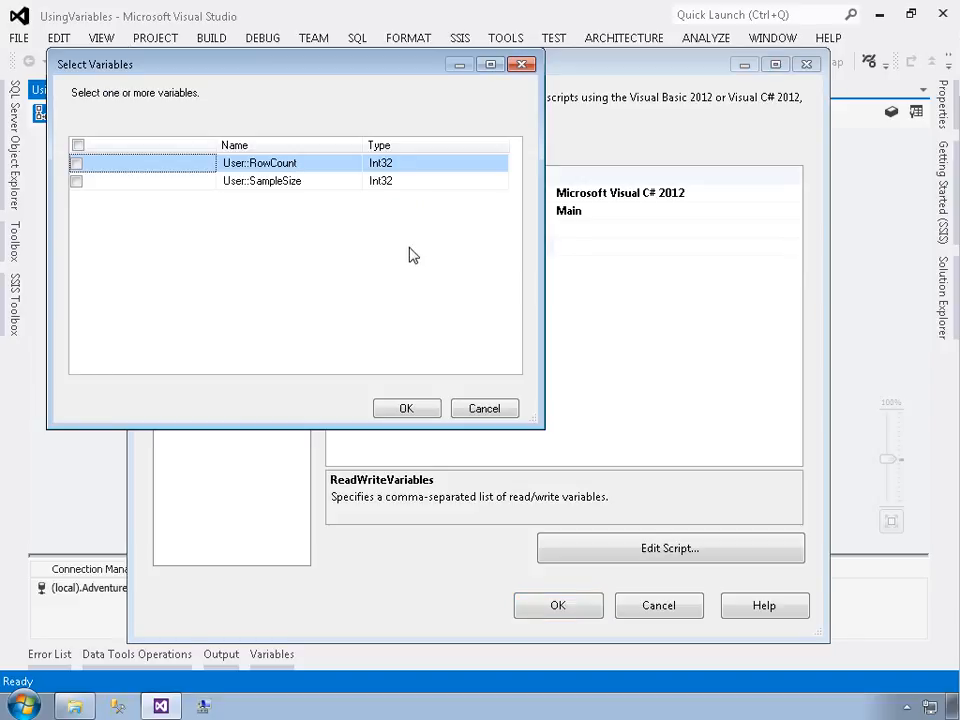
click(77, 182)
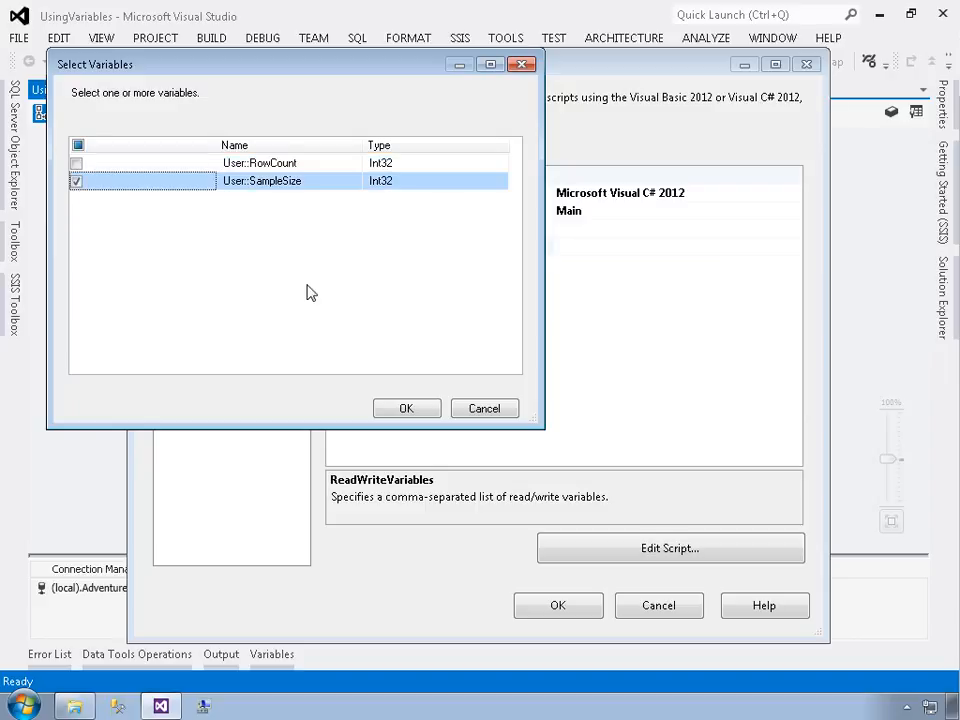
click(406, 409)
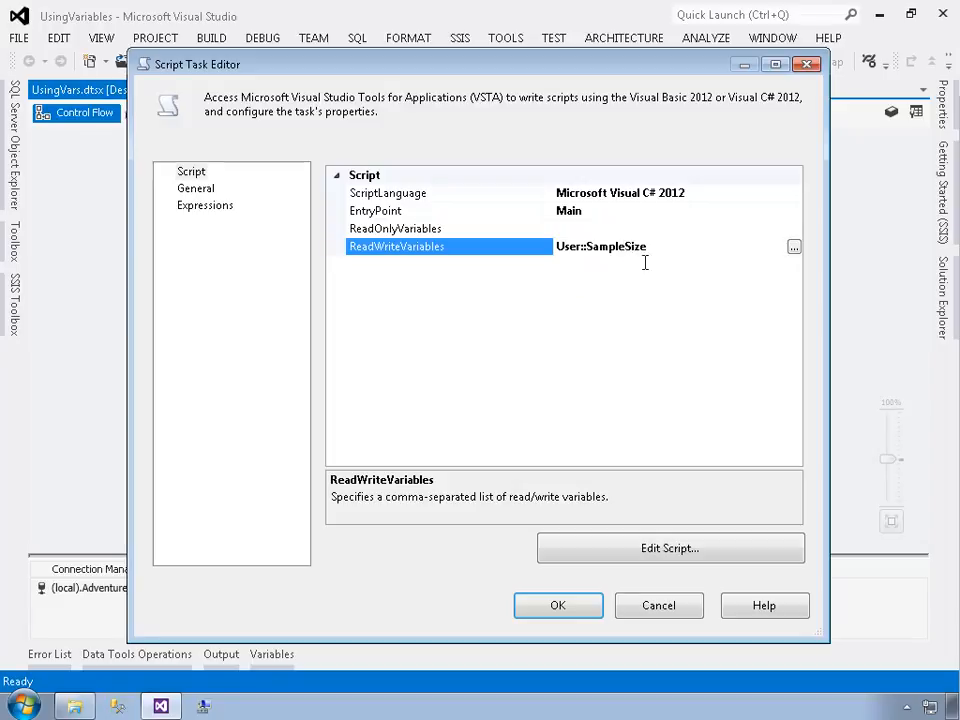
Set the Script Task's ReadOnlyVariables property to User::RowCount
click(470, 229)
click(794, 229)
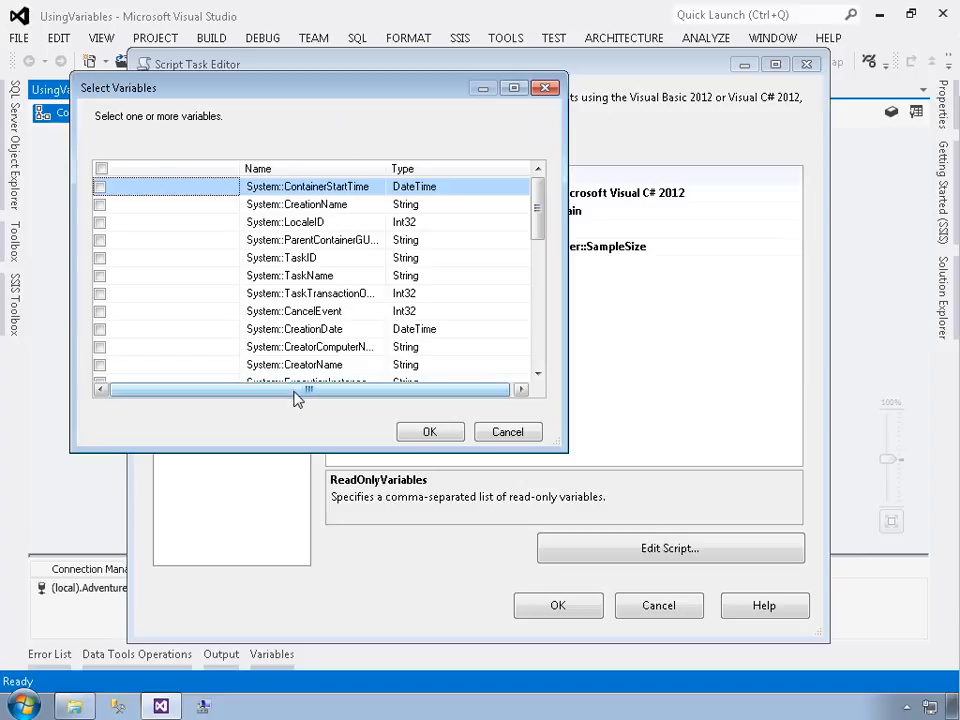
drag(538, 208, 536, 311)
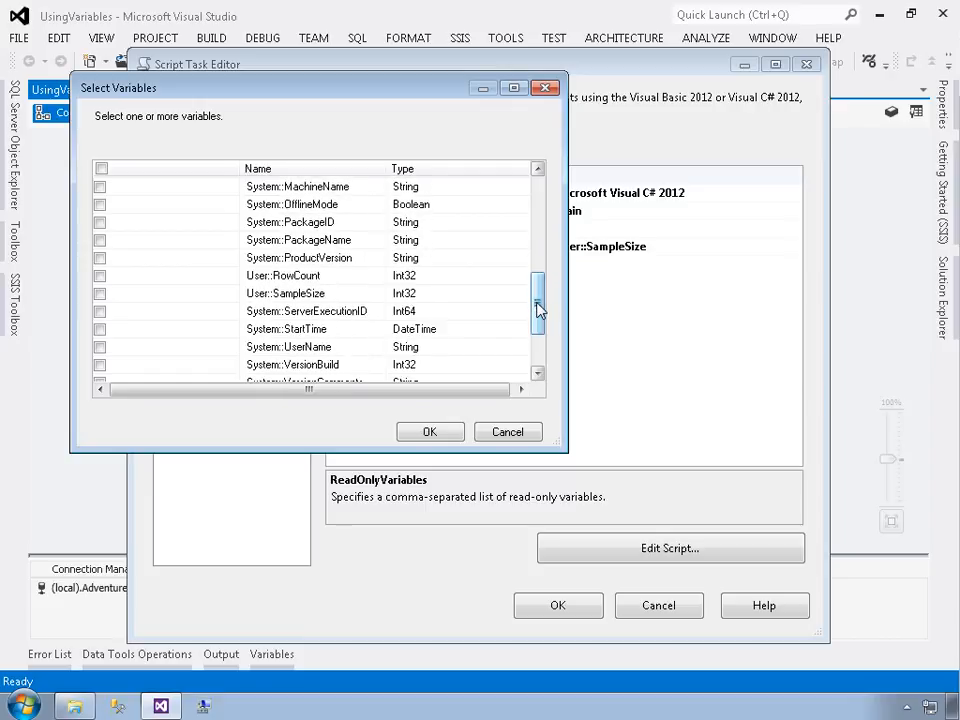
click(99, 277)
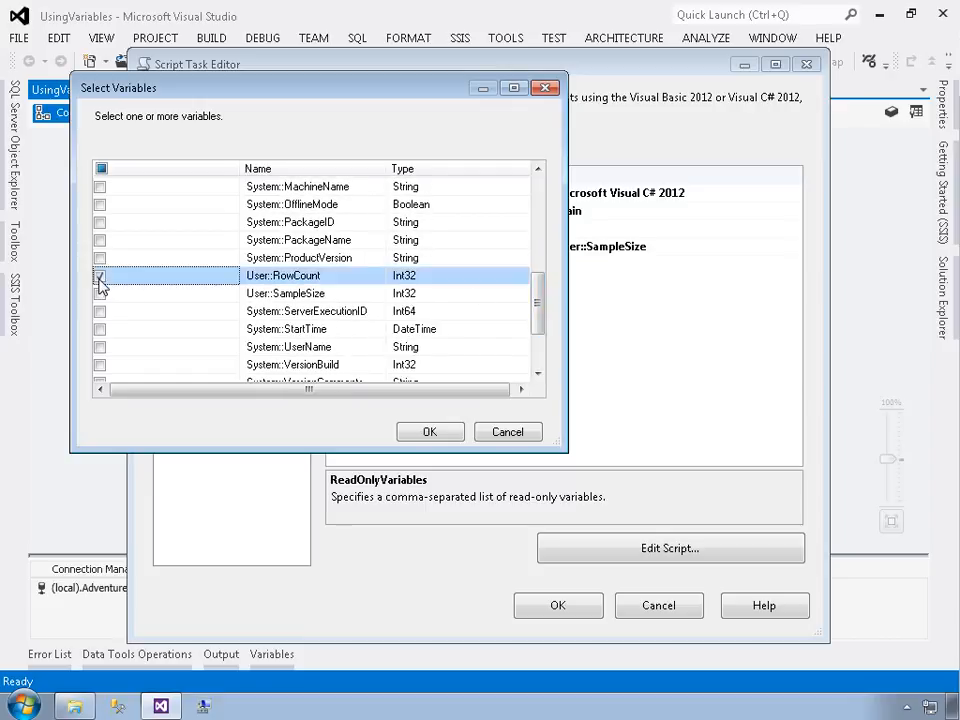
click(428, 432)
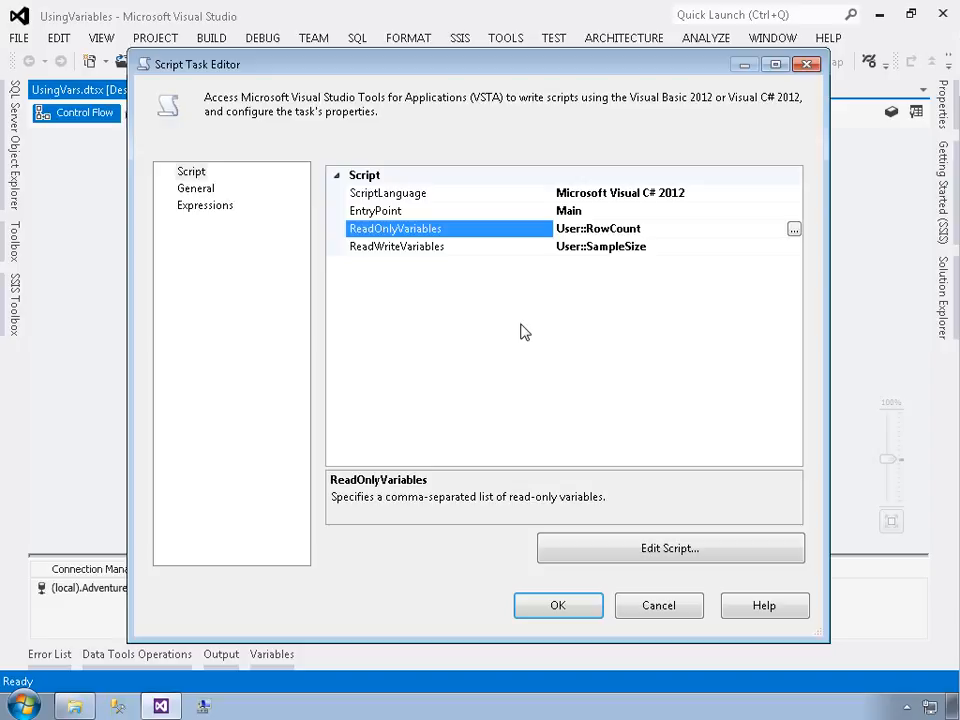
Open the task's script for editing and replace the TODO comment in Main() with Random rnd = new Random();
click(617, 561)
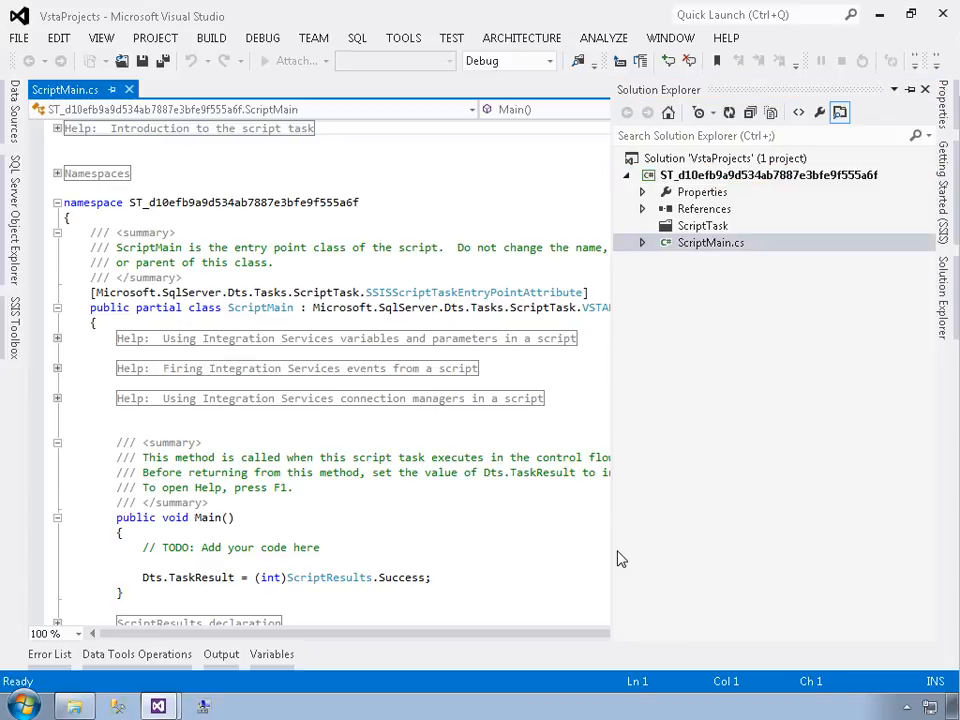
scroll(379, 480, down, 3)
drag(146, 411, 408, 420)
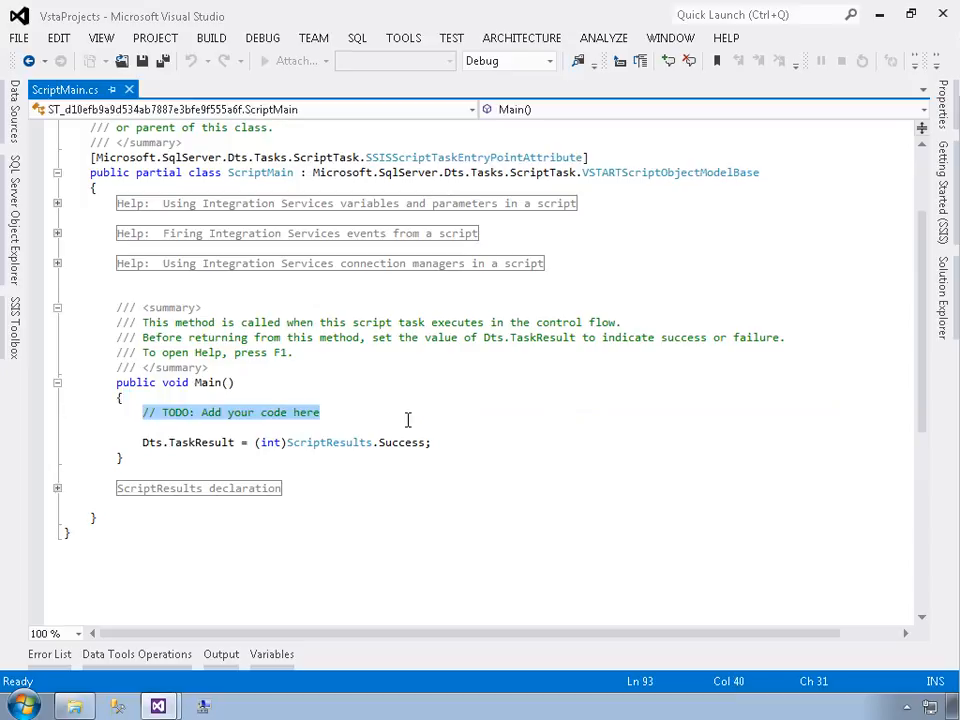
key(Delete)
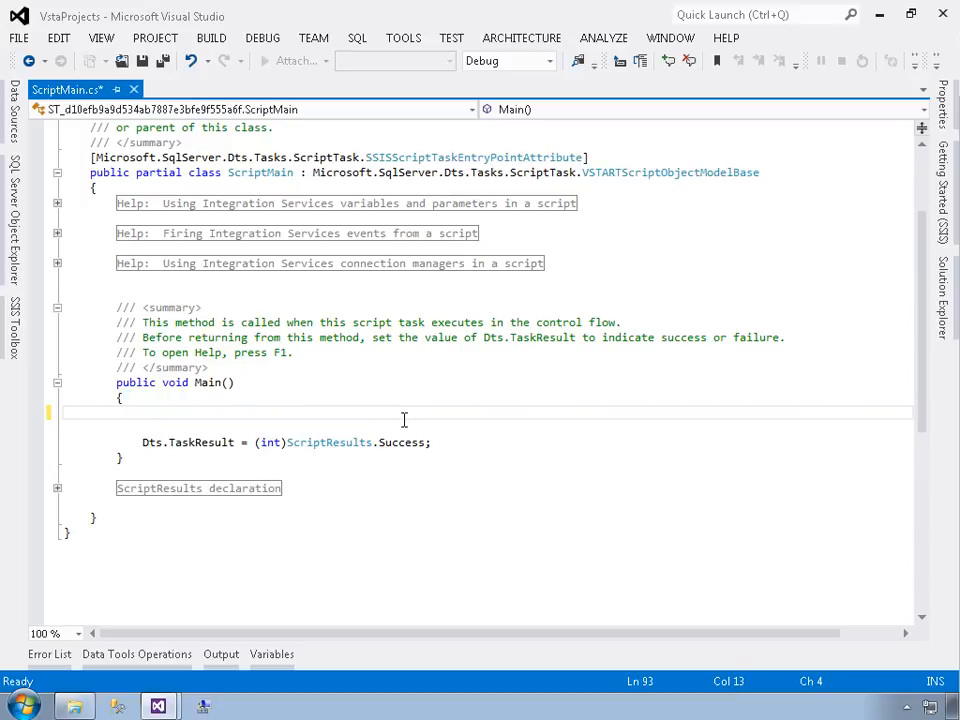
text(Ra)
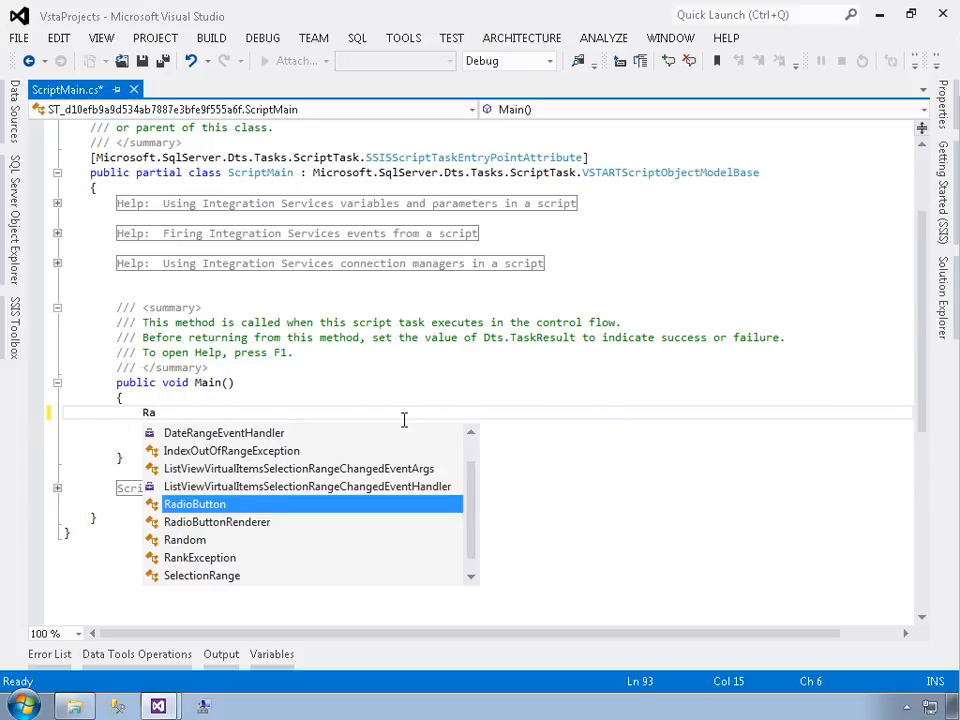
text(ndom rnd = new ran)
key(Tab)
text(();)
key(Return)
Add the line int rows = rnd.Next(5, Dts.Variables["User::RowCount"].Value); below the Random declaration
text(int rows)
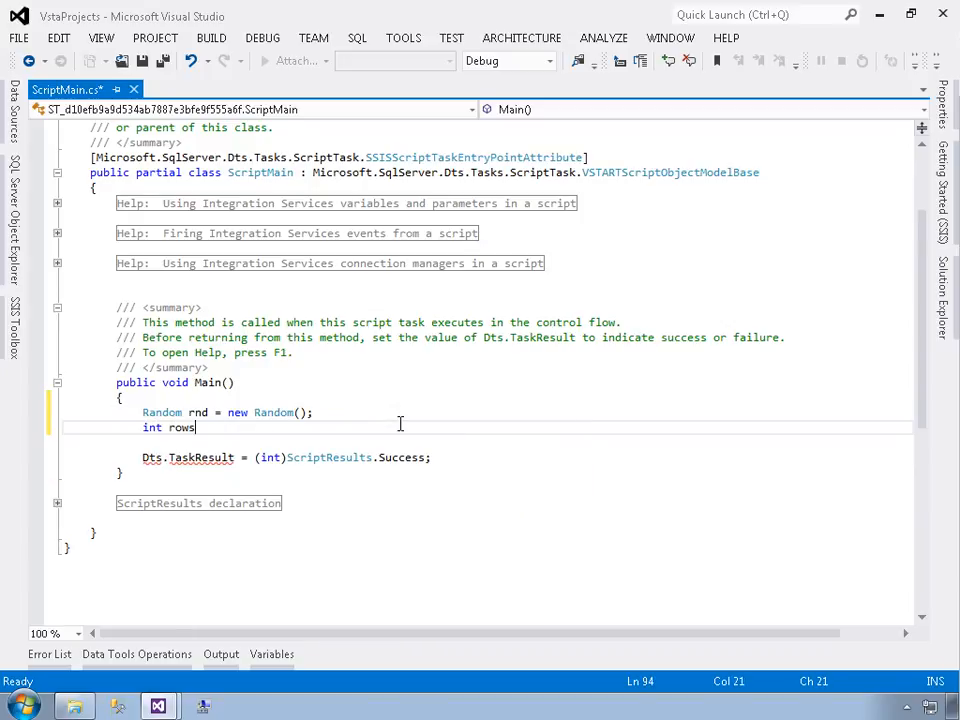
text( = rnd.n)
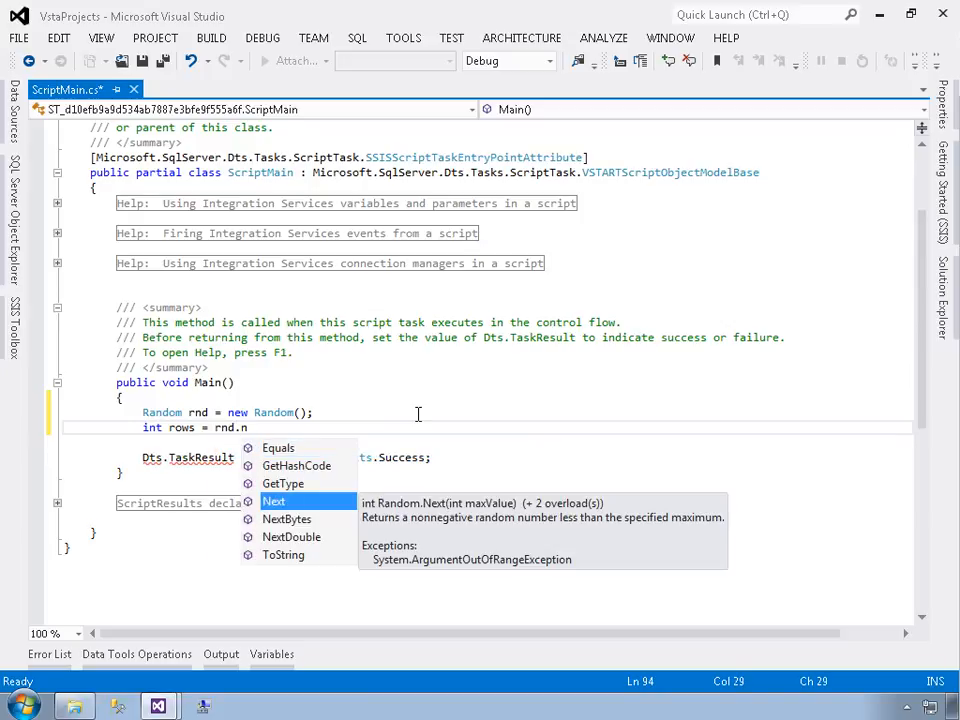
key(Tab)
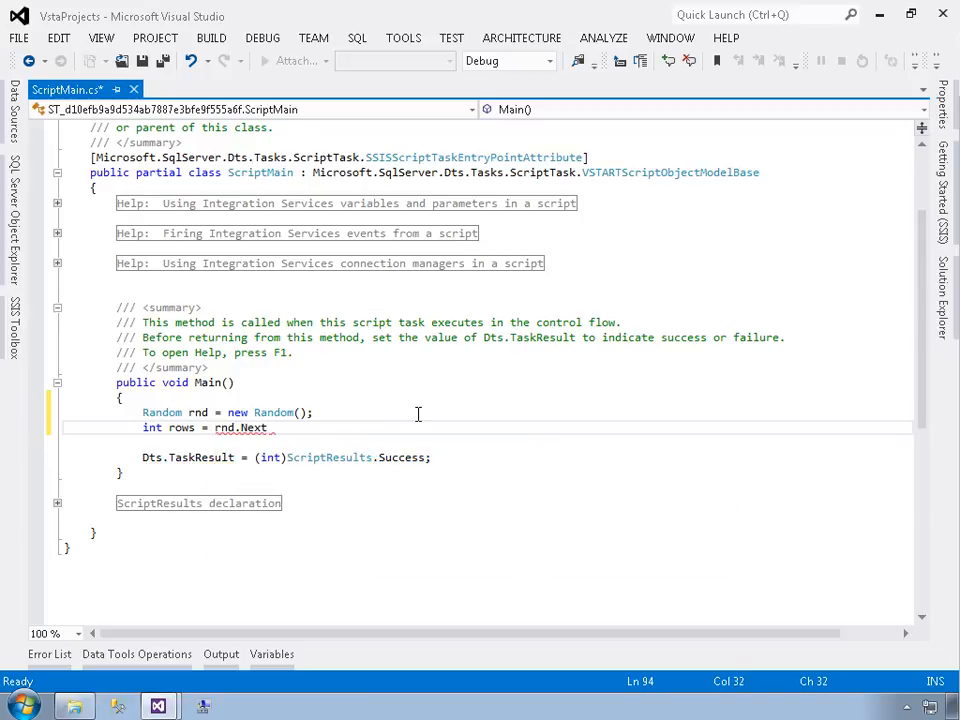
text(()
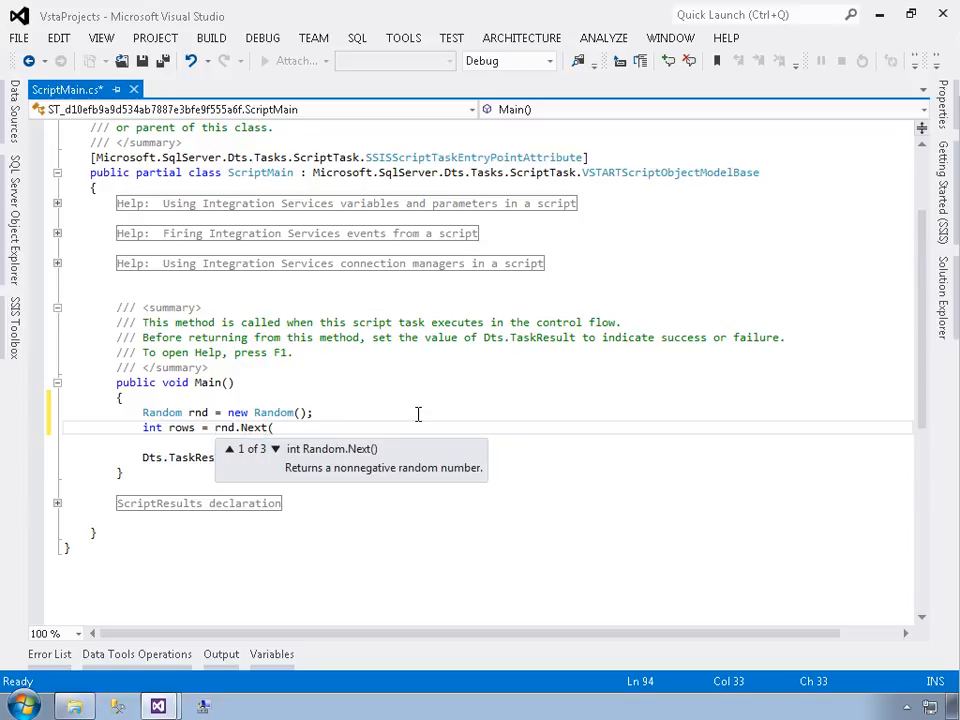
key(Down)
key(Down)
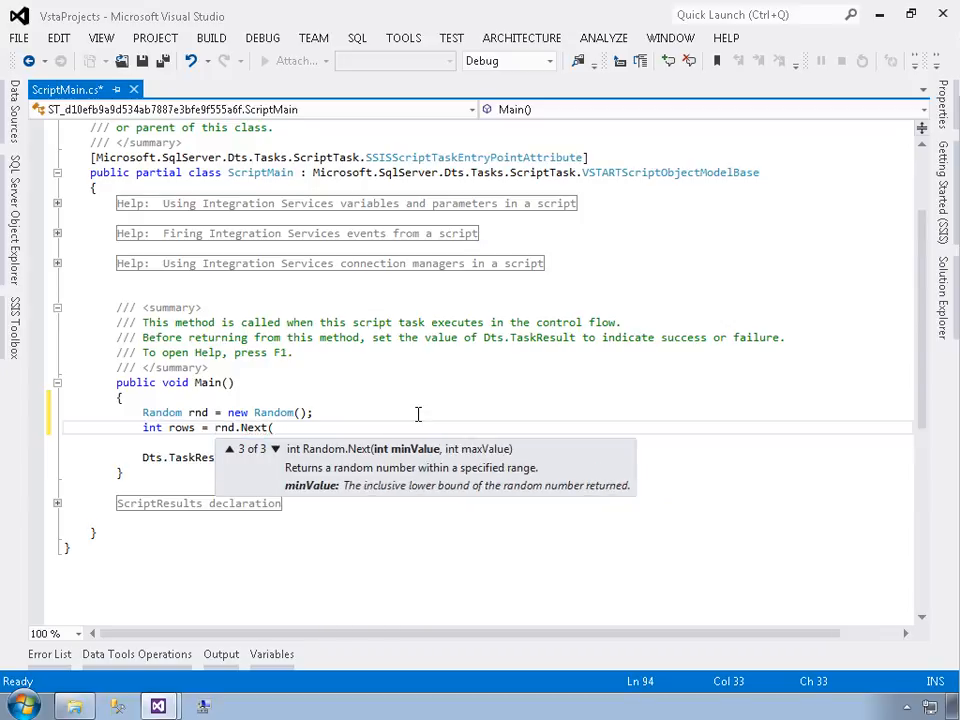
text(5,)
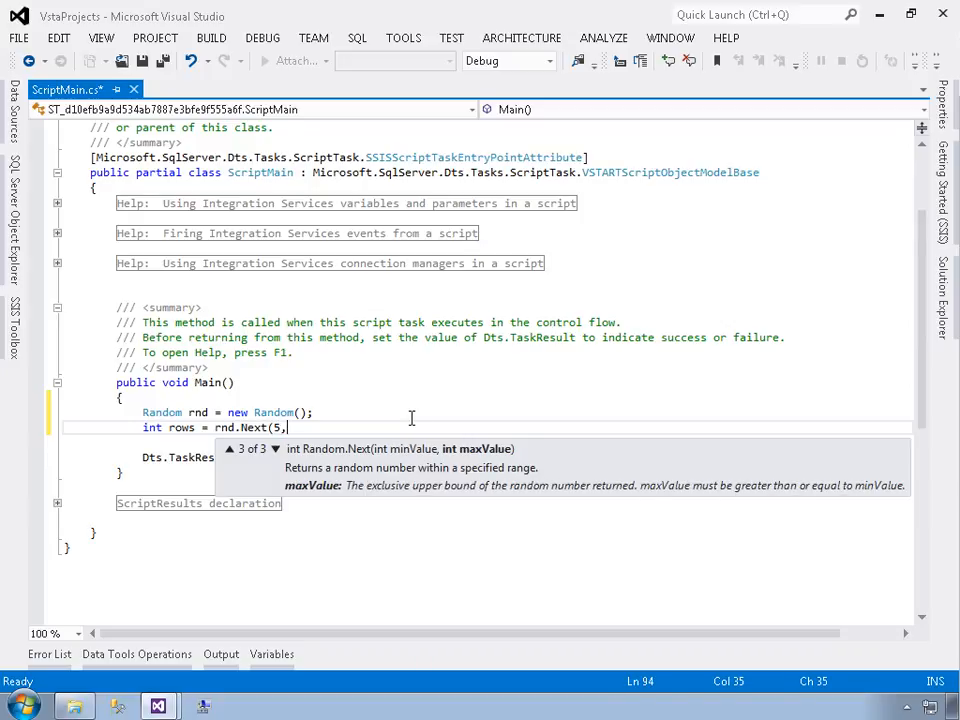
text(Dts)
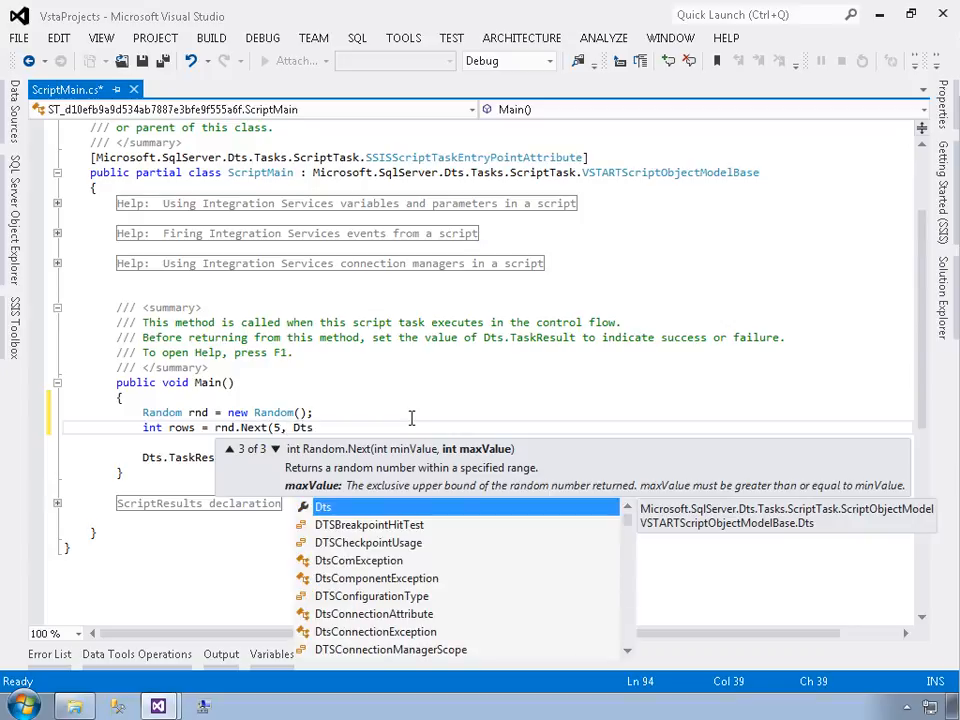
text(.)
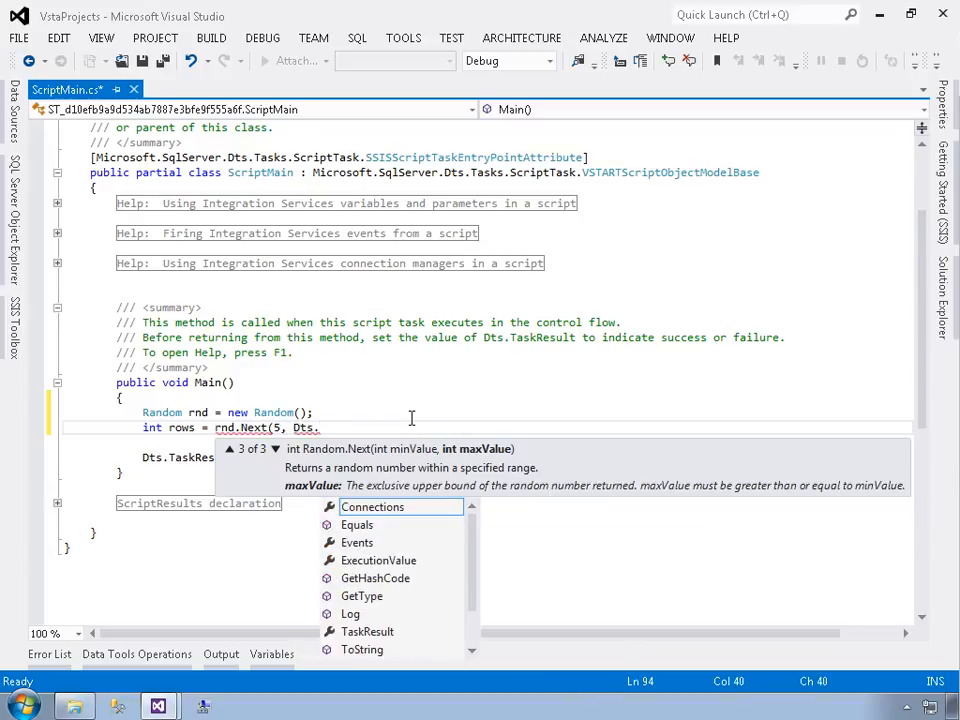
text(Variables)
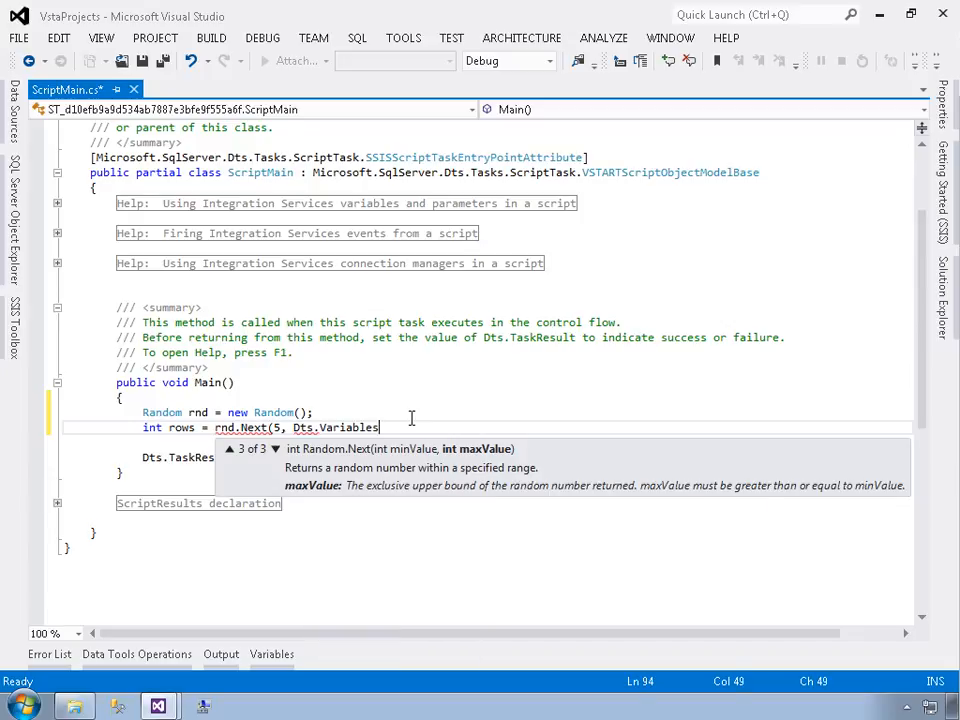
text([")
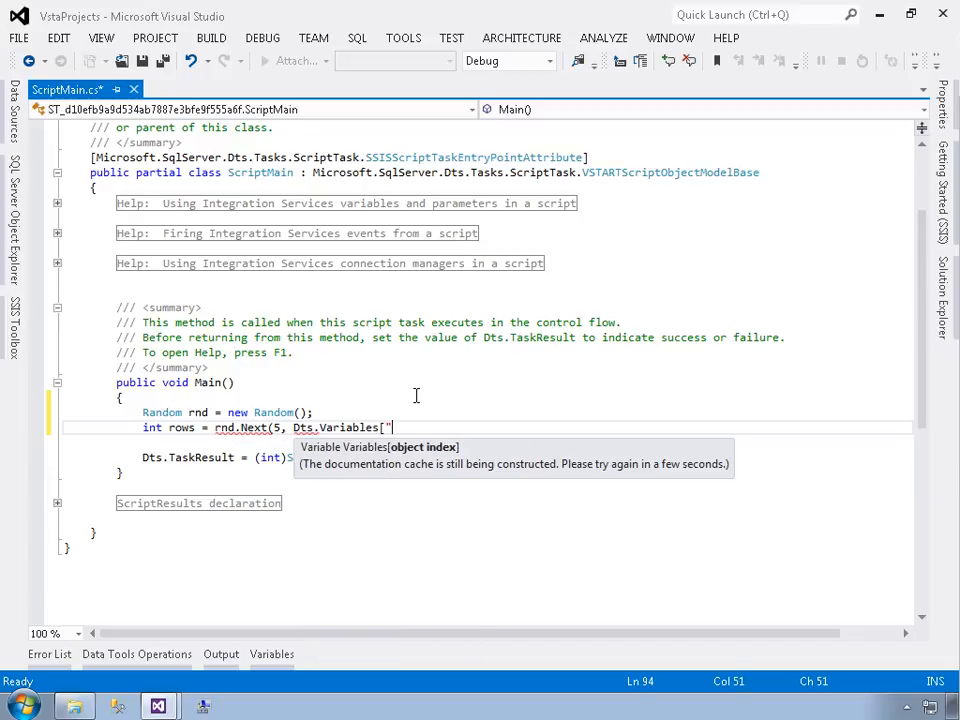
text(User::RowCount"].)
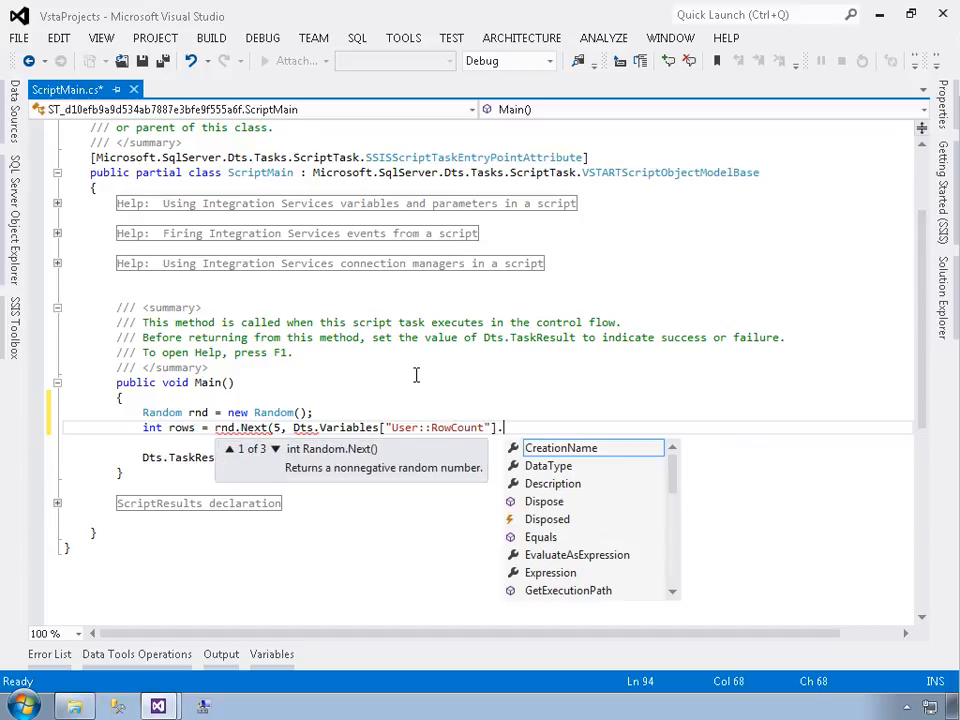
text(value);)
key(Return)
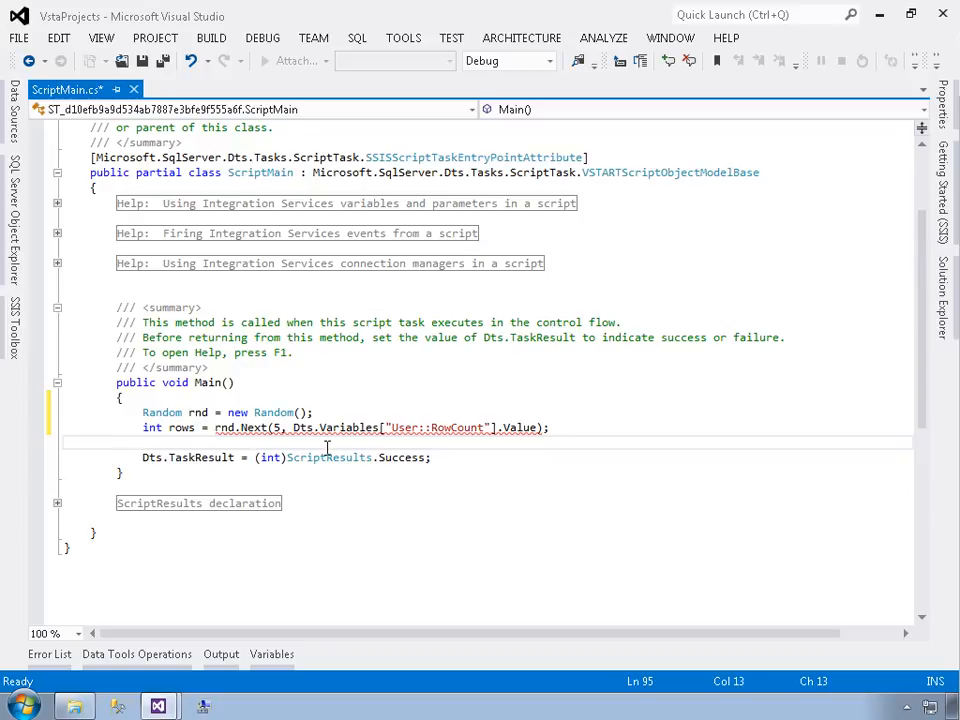
Cast the Dts.Variables["User::RowCount"].Value argument of rnd.Next to int by inserting (int) before it
mouse_move(319, 438)
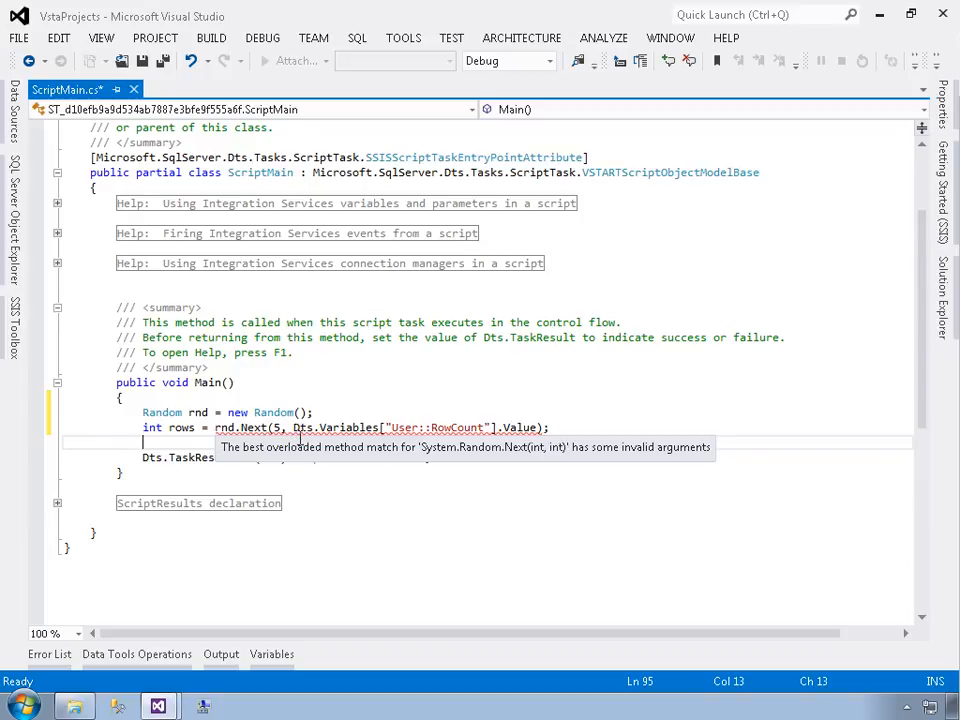
click(293, 428)
text((int))
key(Escape)
key(Down)
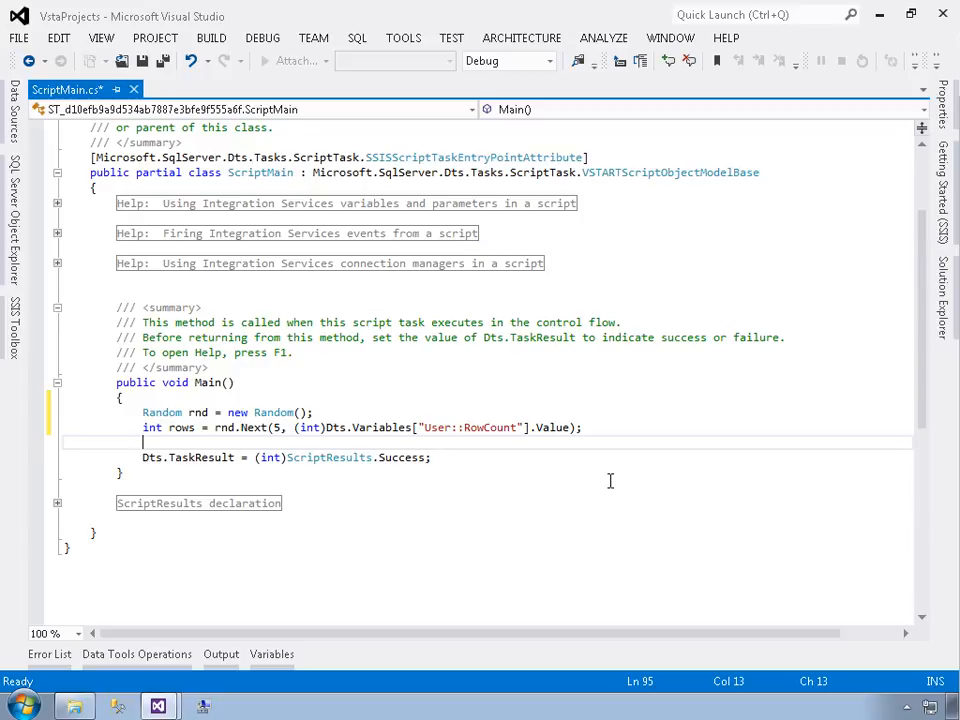
Add the line Dts.Variables["User::SampleSize"].Value = rows; below the rows declaration in Main()
text(St)
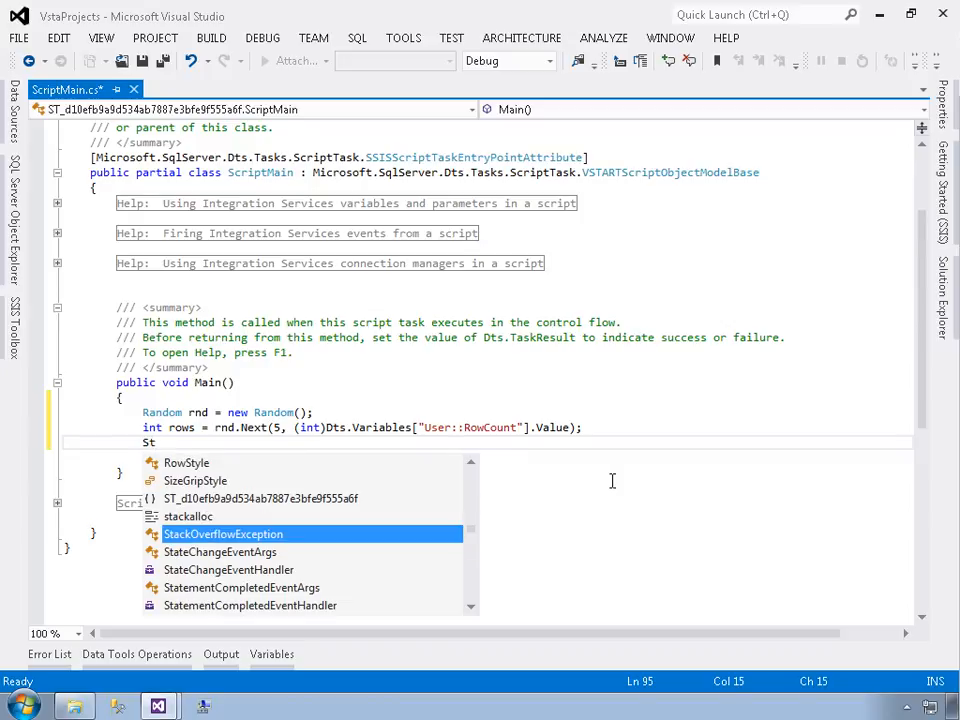
key(BackSpace)
key(BackSpace)
text(Dts.var)
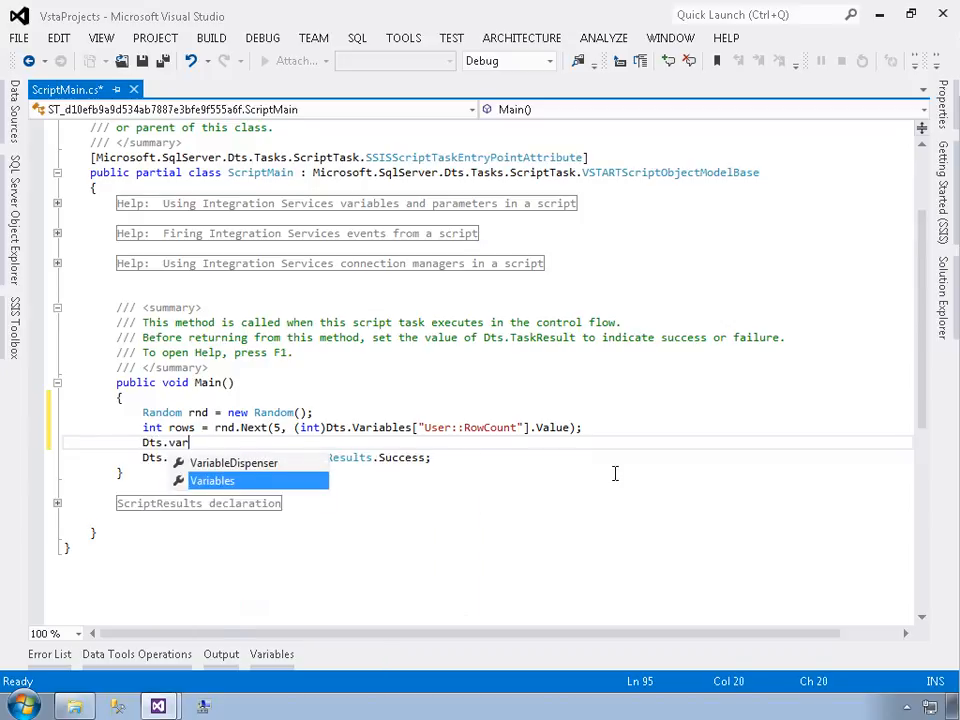
key(Tab)
text([)
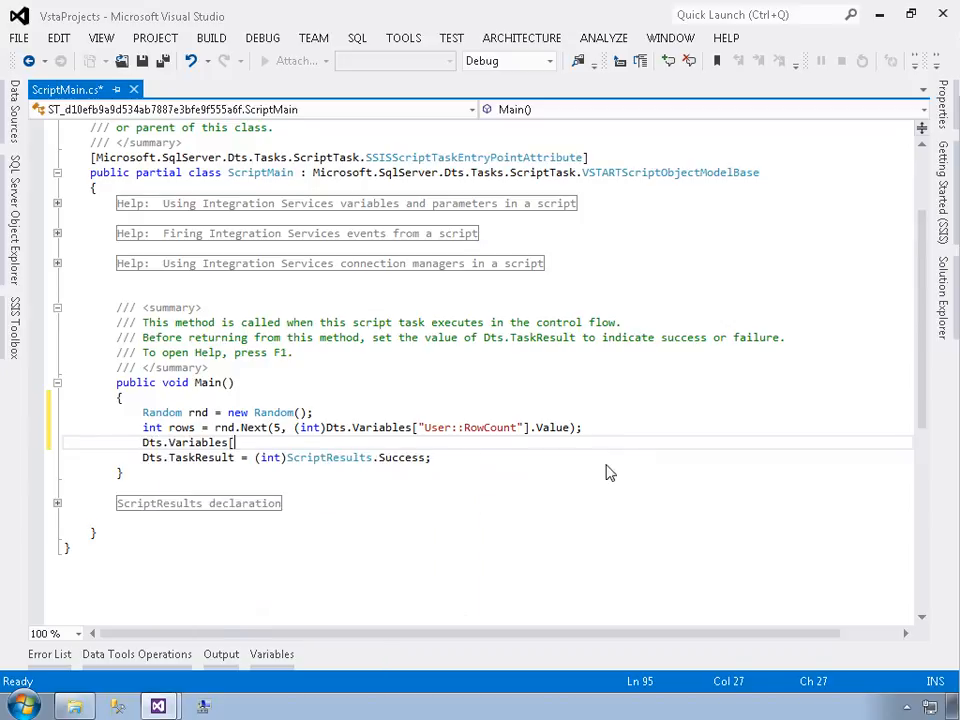
text("User::)
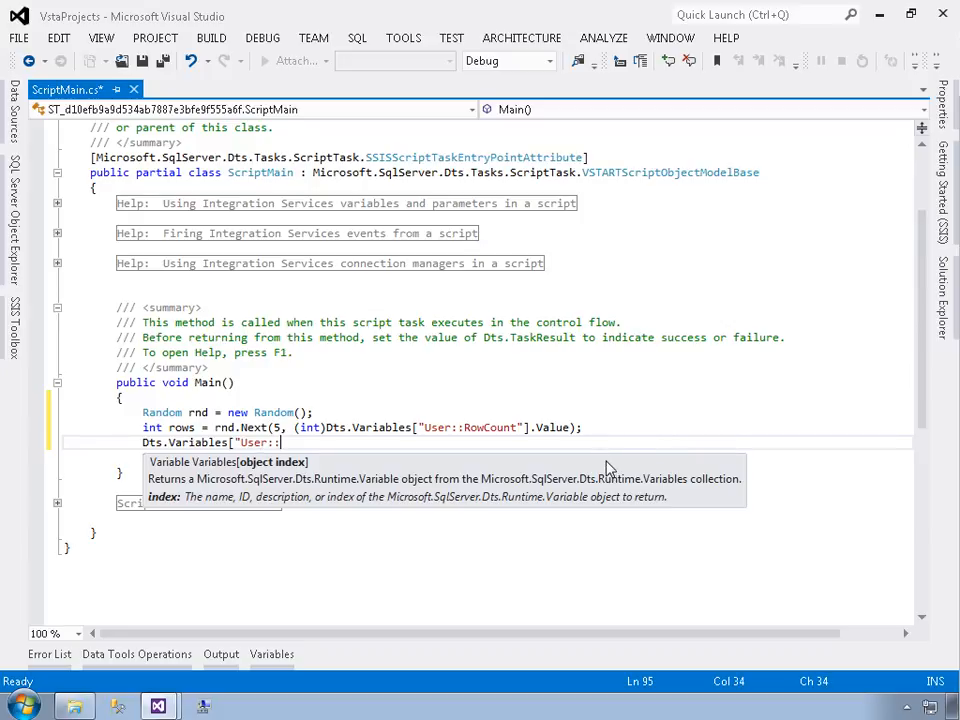
text(SampleSize")
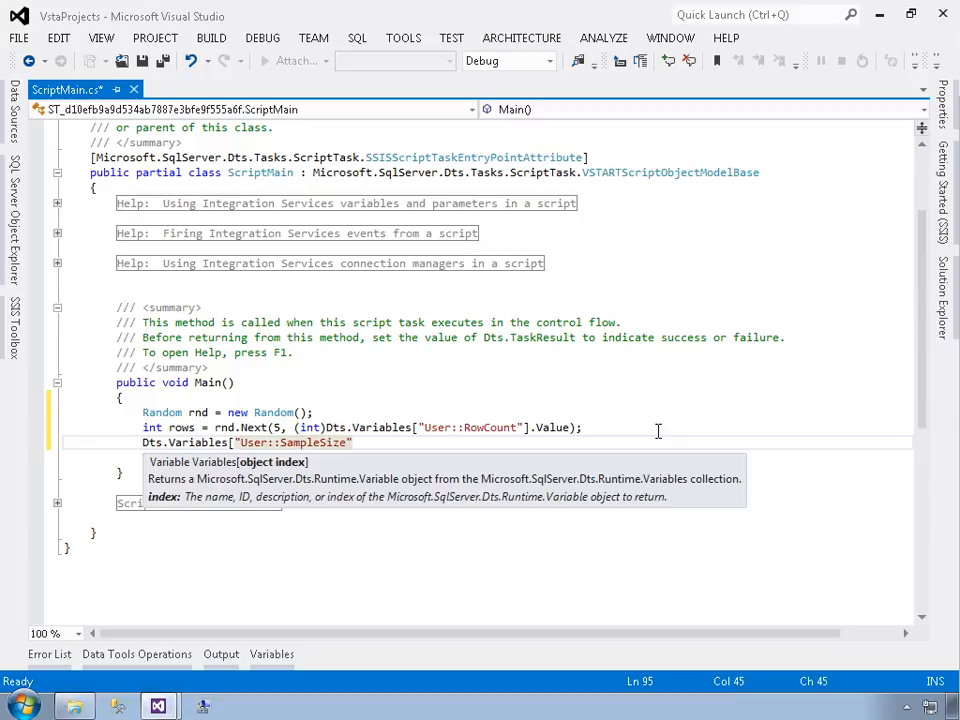
text(])
text(.va)
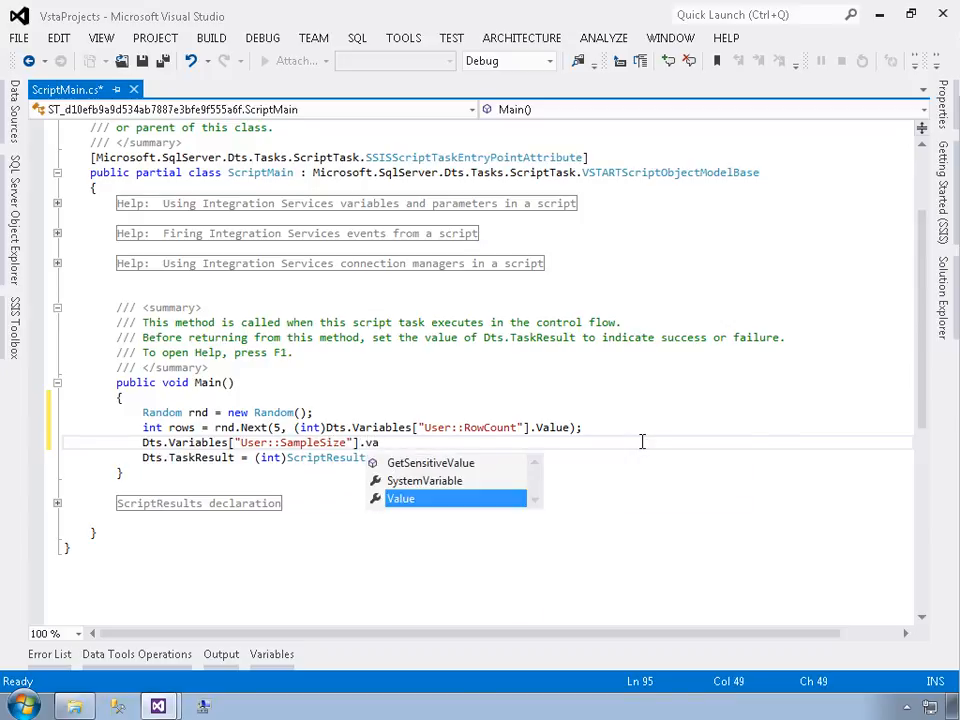
key(Tab)
text(=)
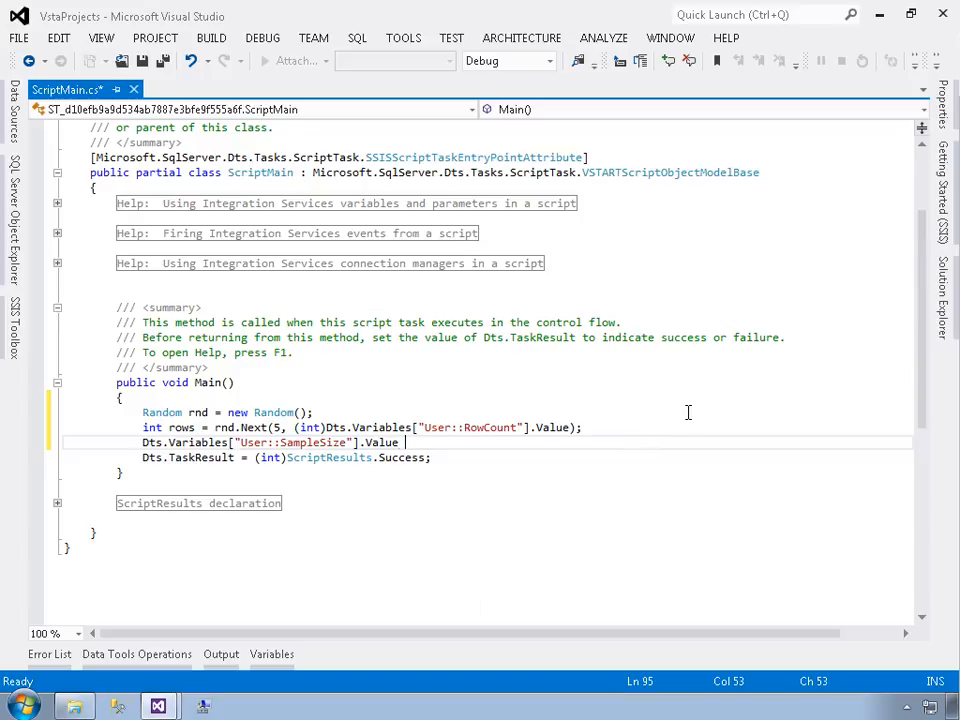
key(BackSpace)
text(row)
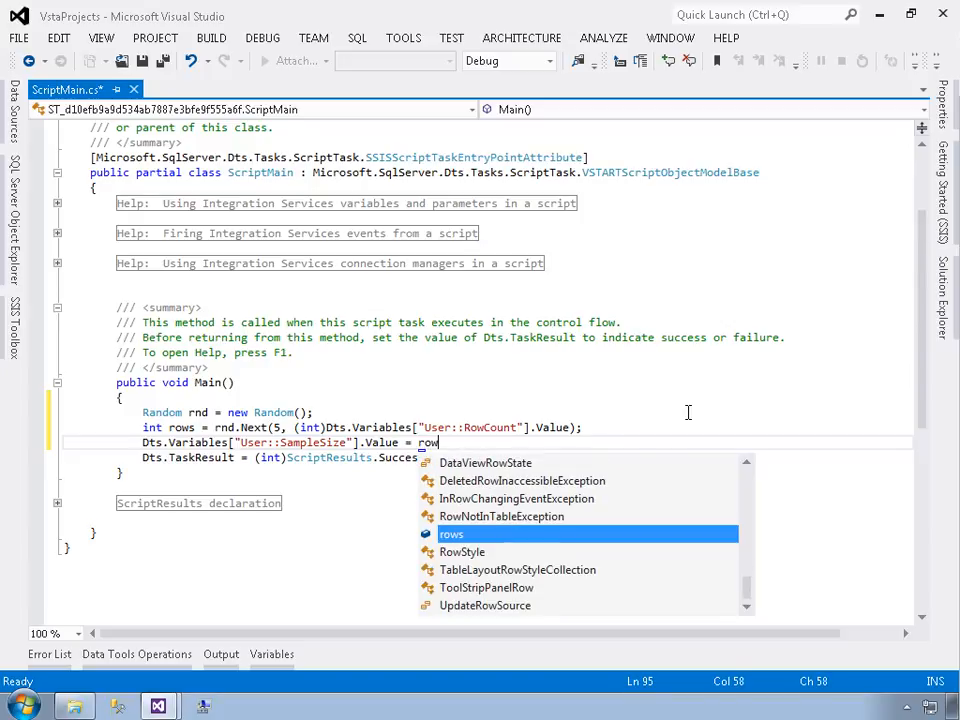
text(s;)
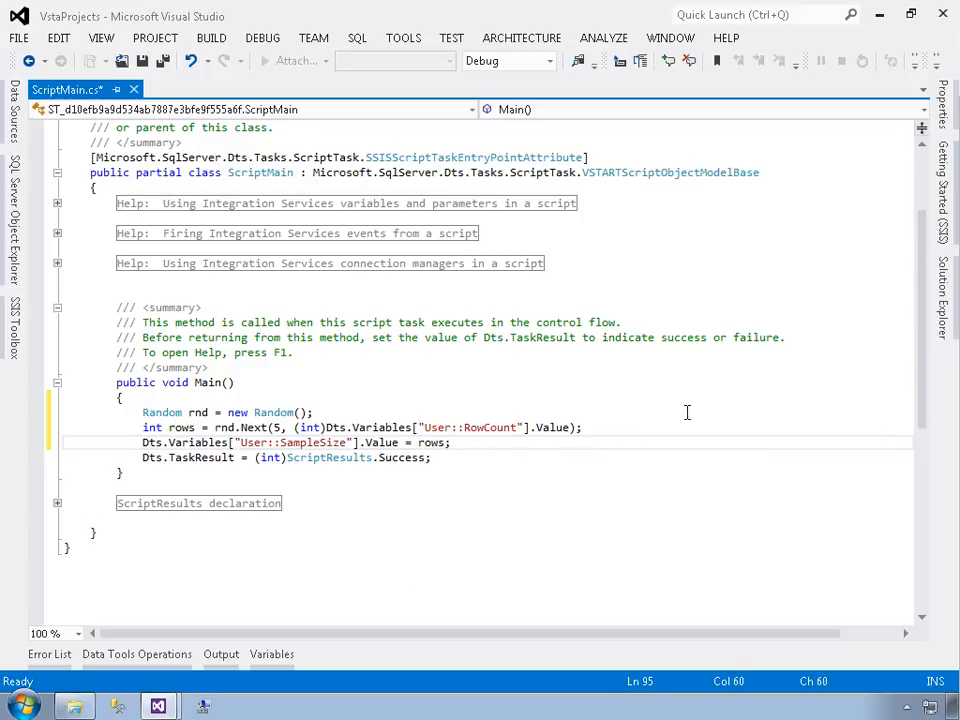
key(Return)
Save ScriptMain.cs, close the script project, and accept the Script Task's settings
key(ctrl+s)
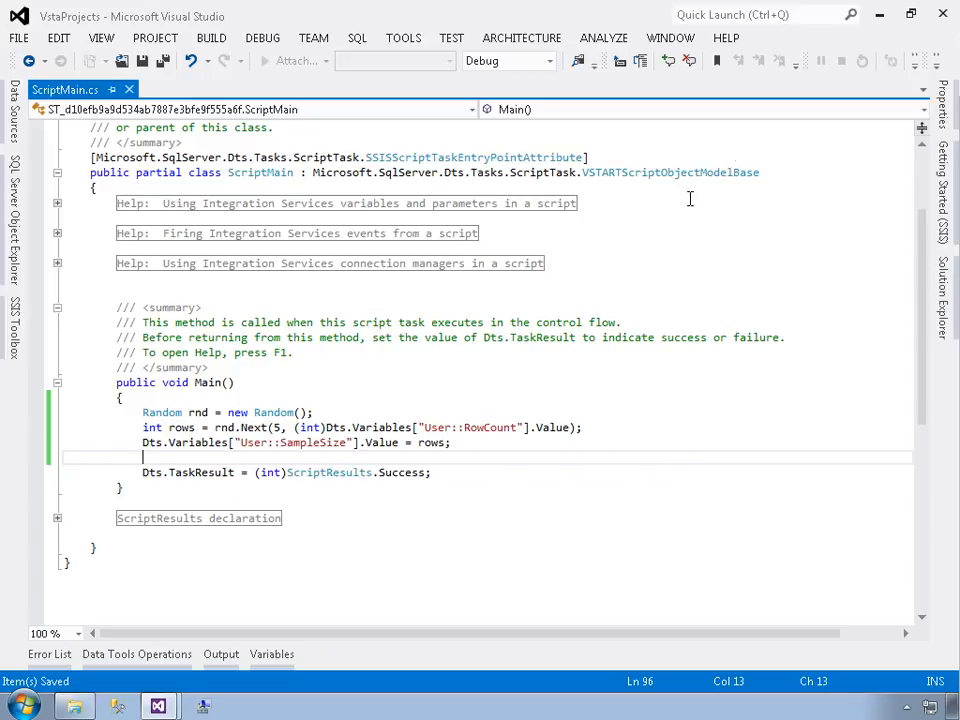
click(943, 14)
click(556, 604)
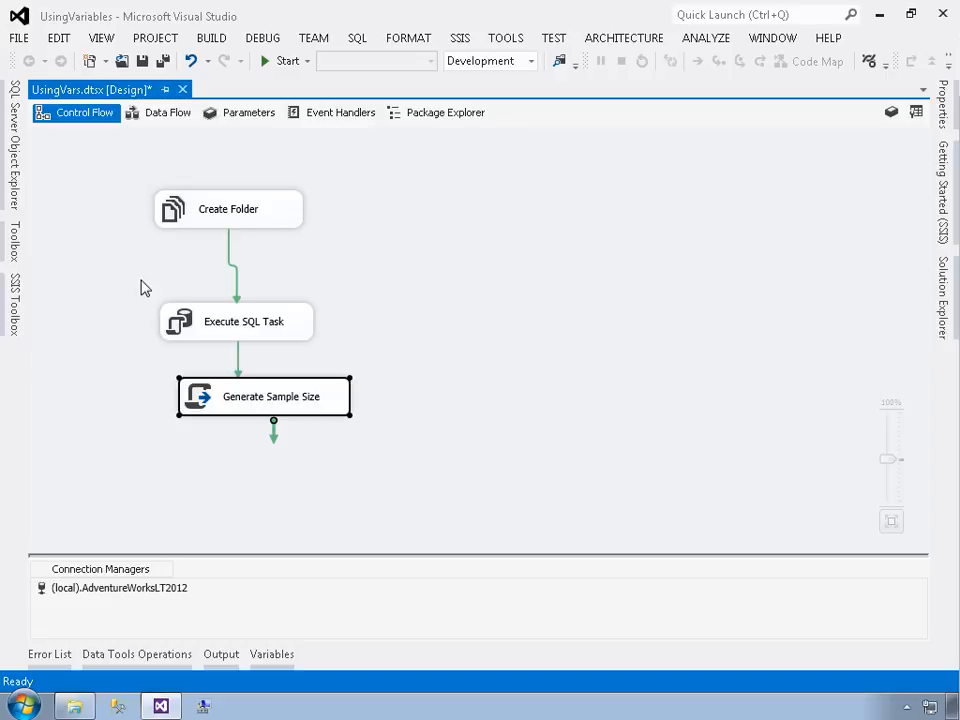
Add a Data Flow Task below Generate Sample Size and connect Generate Sample Size to it with a precedence constraint
click(15, 315)
drag(95, 128, 222, 468)
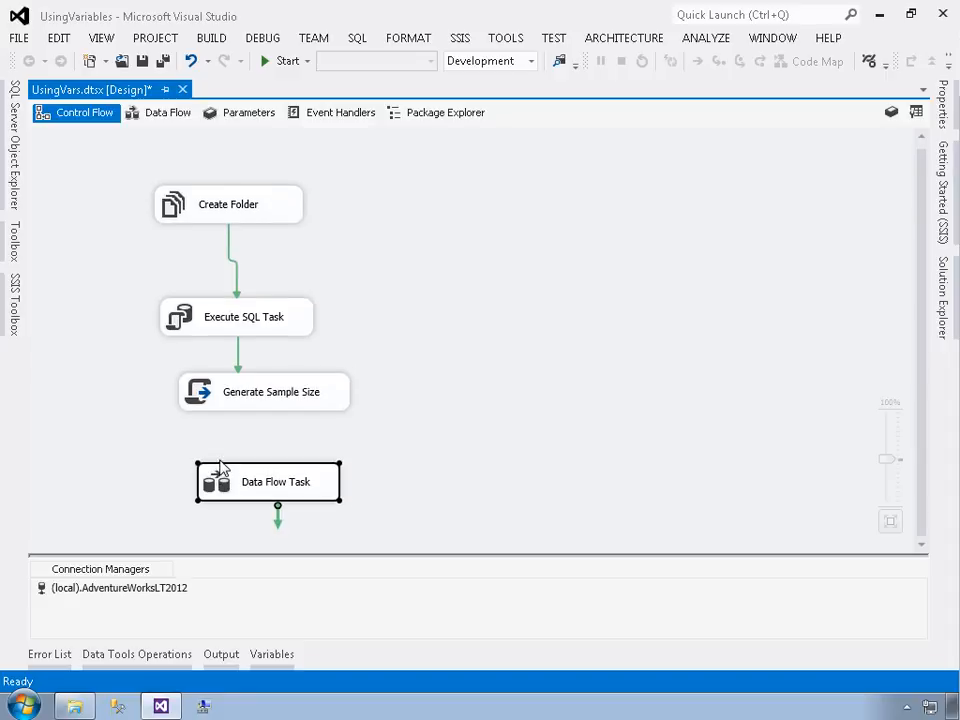
click(279, 392)
drag(273, 428, 302, 482)
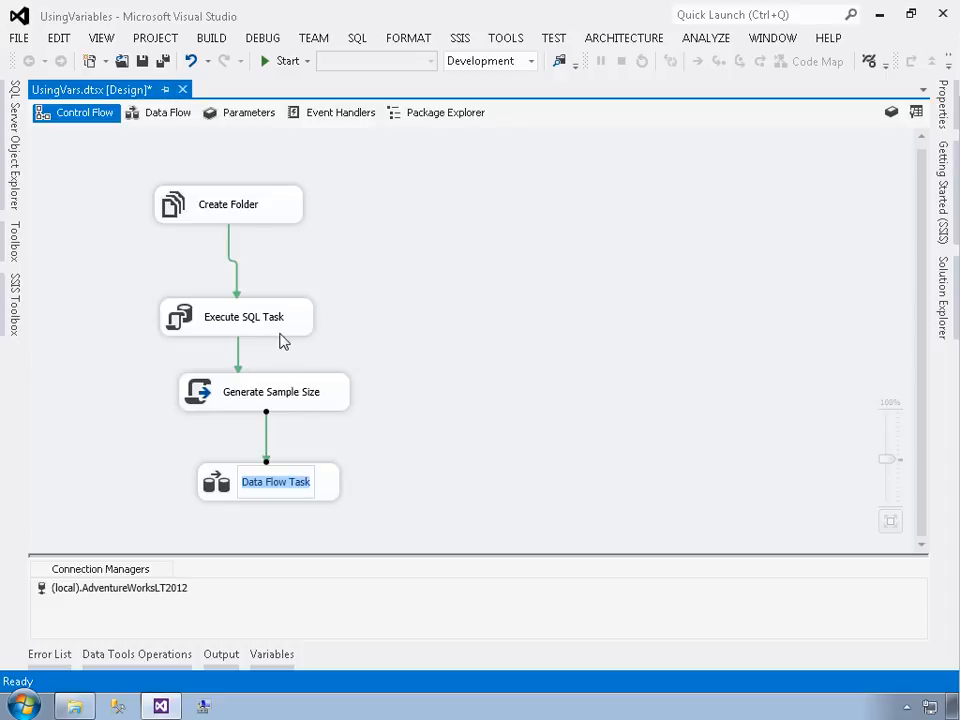
click(224, 482)
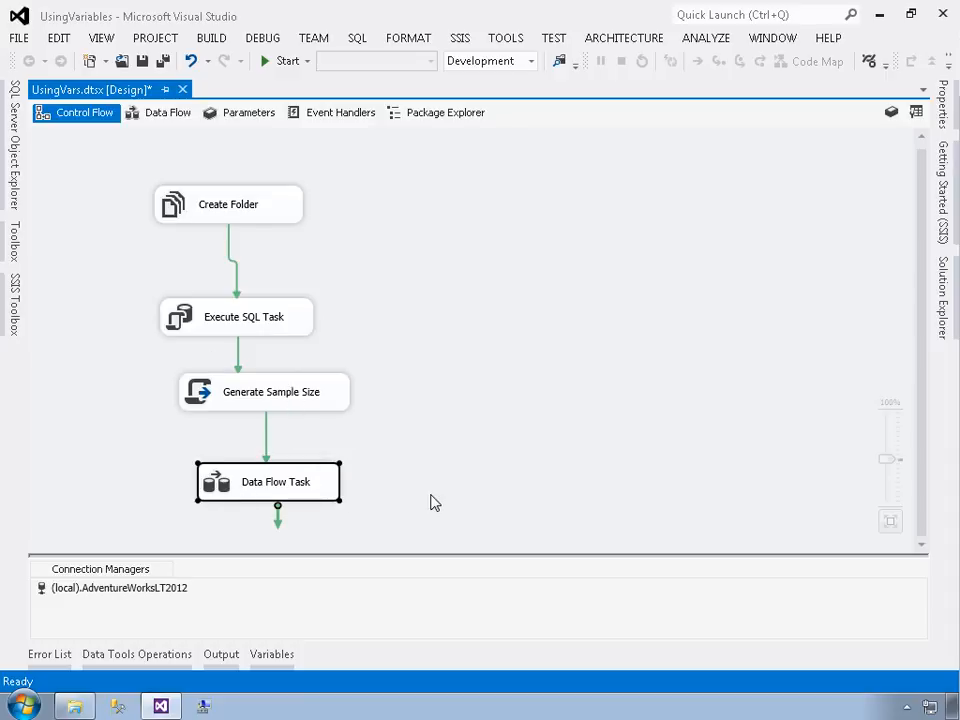
Open the Data Flow Task's data flow and launch the Source Assistant
double_click(220, 482)
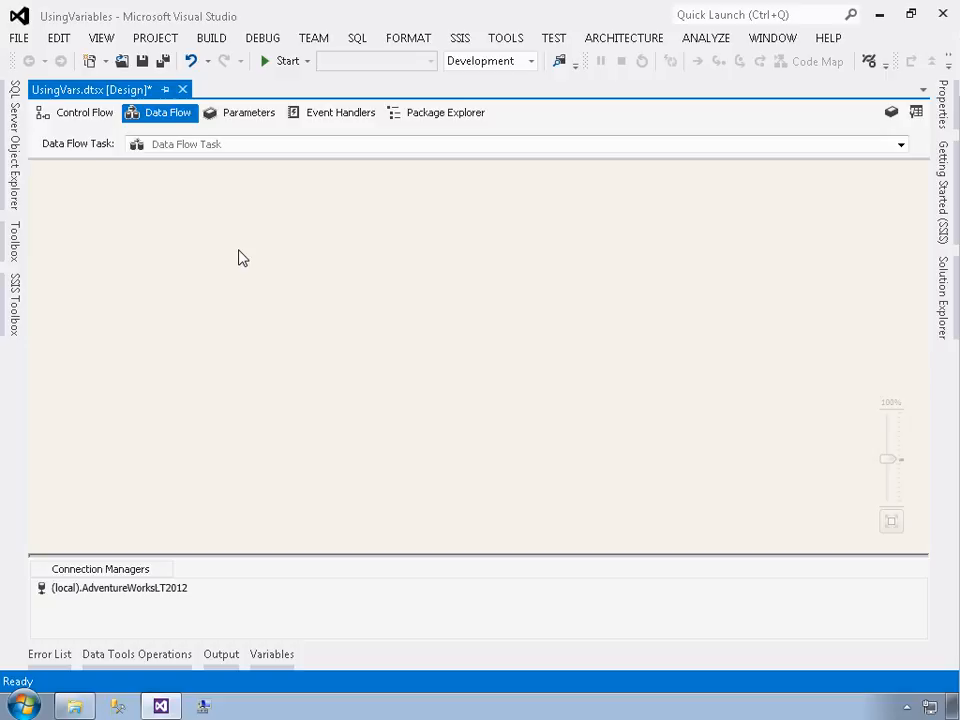
click(14, 302)
double_click(86, 152)
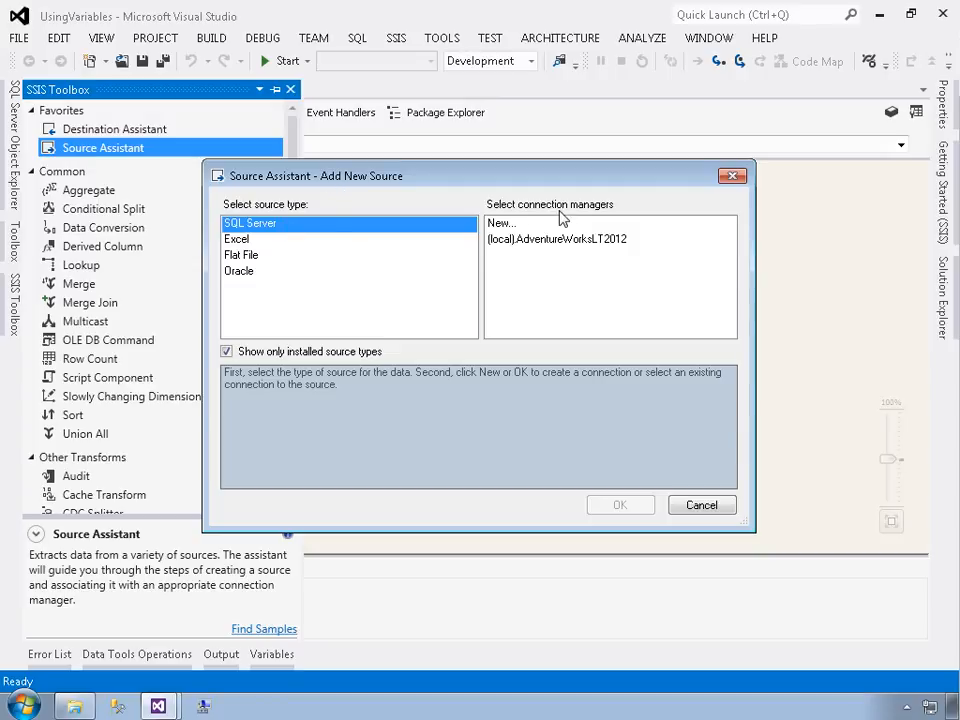
click(535, 226)
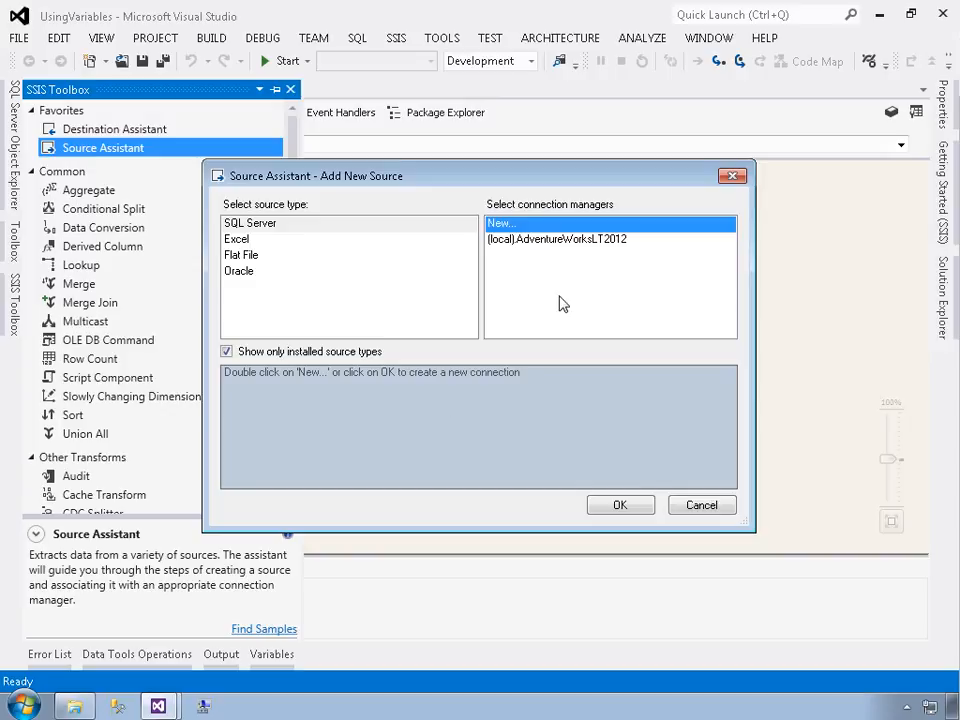
double_click(507, 226)
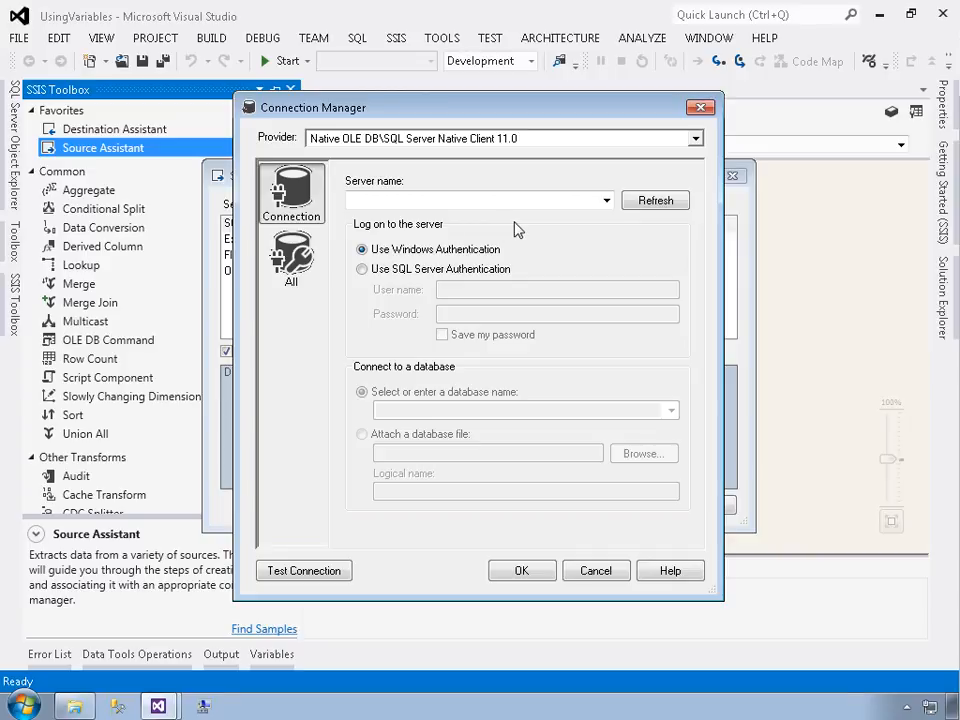
click(700, 107)
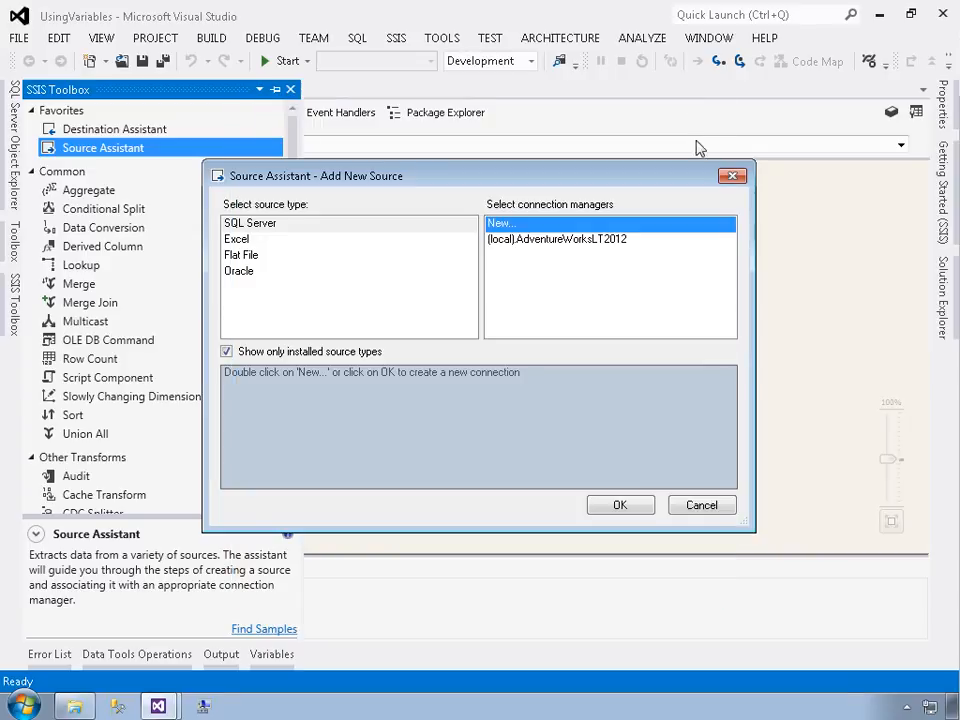
Add a SQL Server source that uses the existing (local).AdventureWorksLT2012 connection manager
click(526, 241)
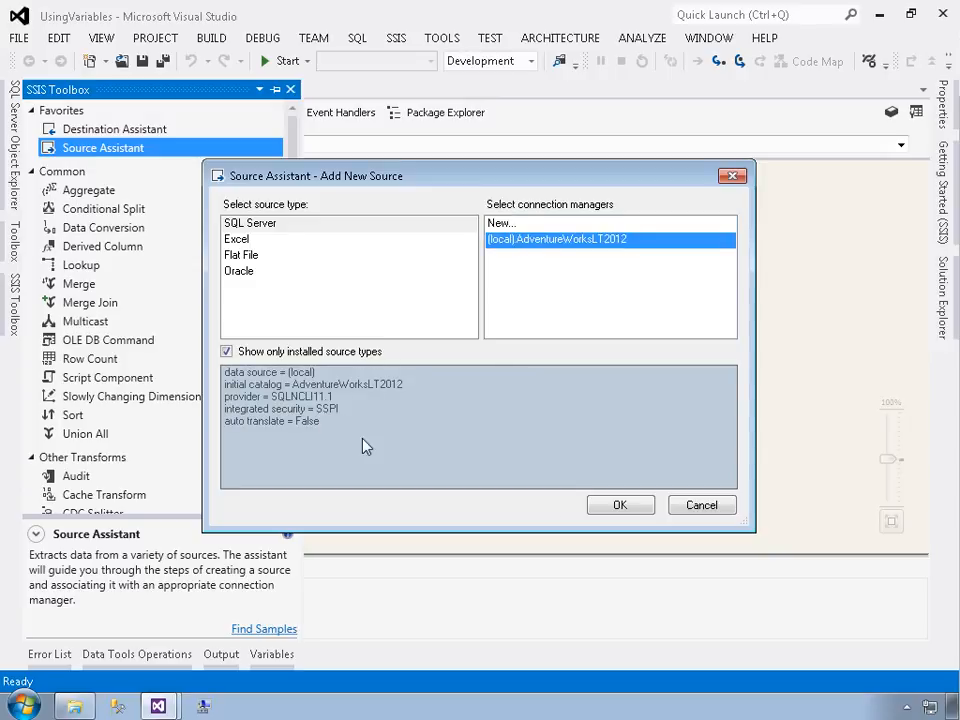
click(633, 508)
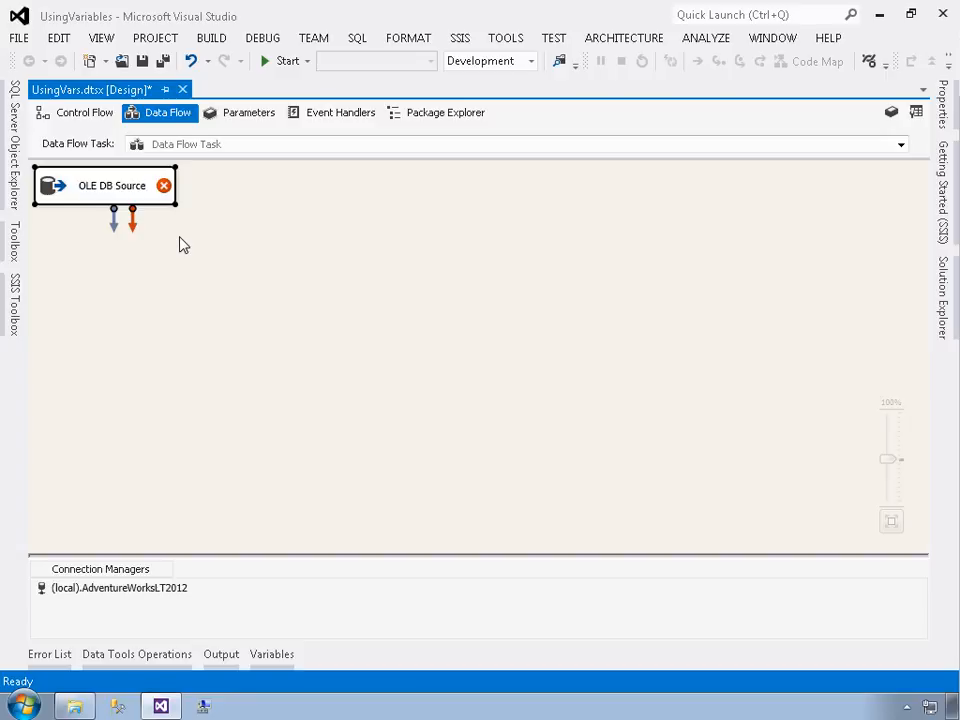
Set the OLE DB Source to read the table [SalesLT].[Customer] in Table or view access mode
double_click(101, 189)
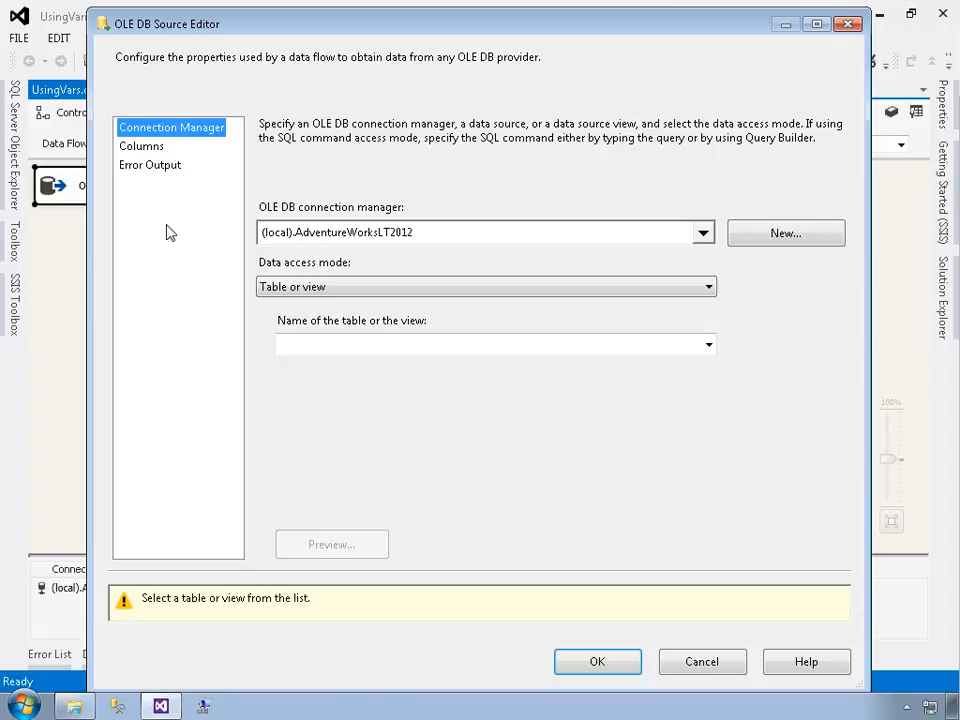
click(326, 286)
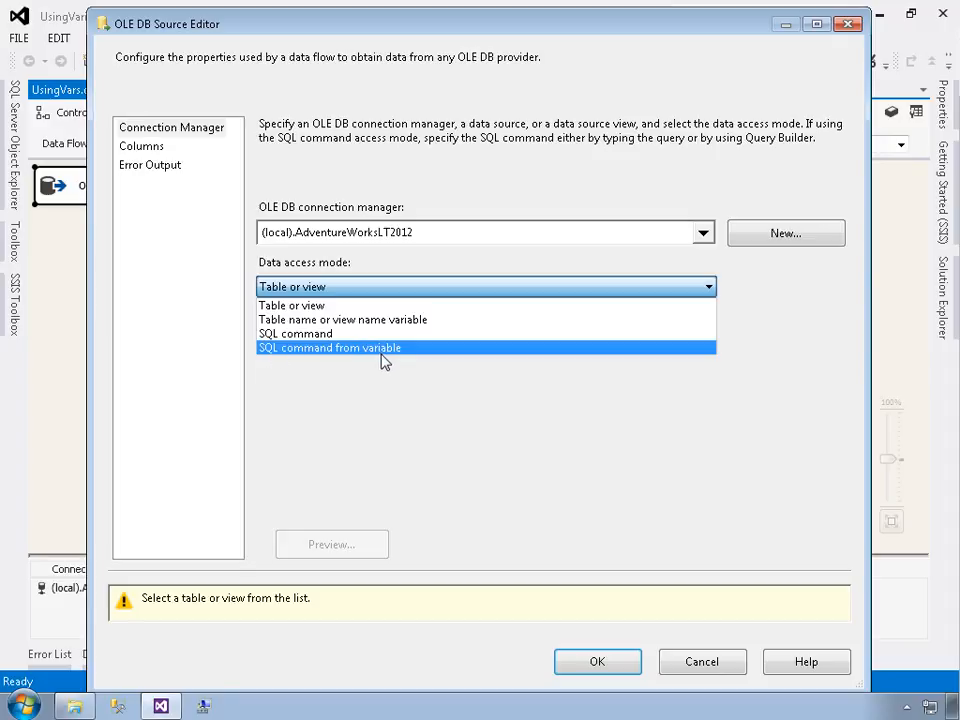
click(312, 372)
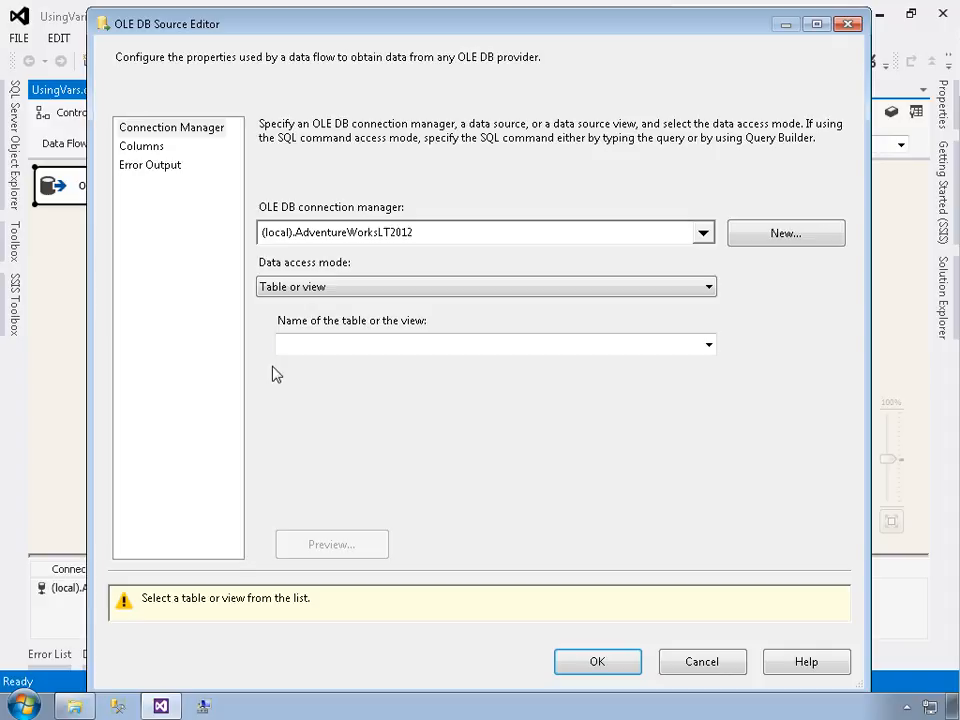
click(709, 348)
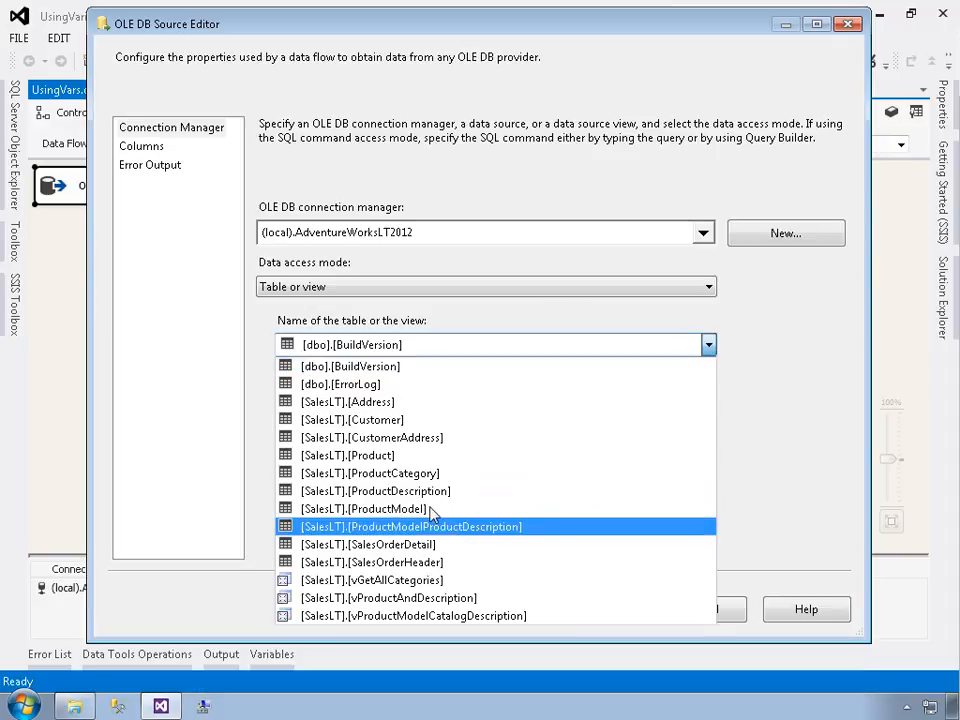
click(366, 422)
Preview the rows of the [SalesLT].[Customer] table and accept the OLE DB Source settings
click(343, 546)
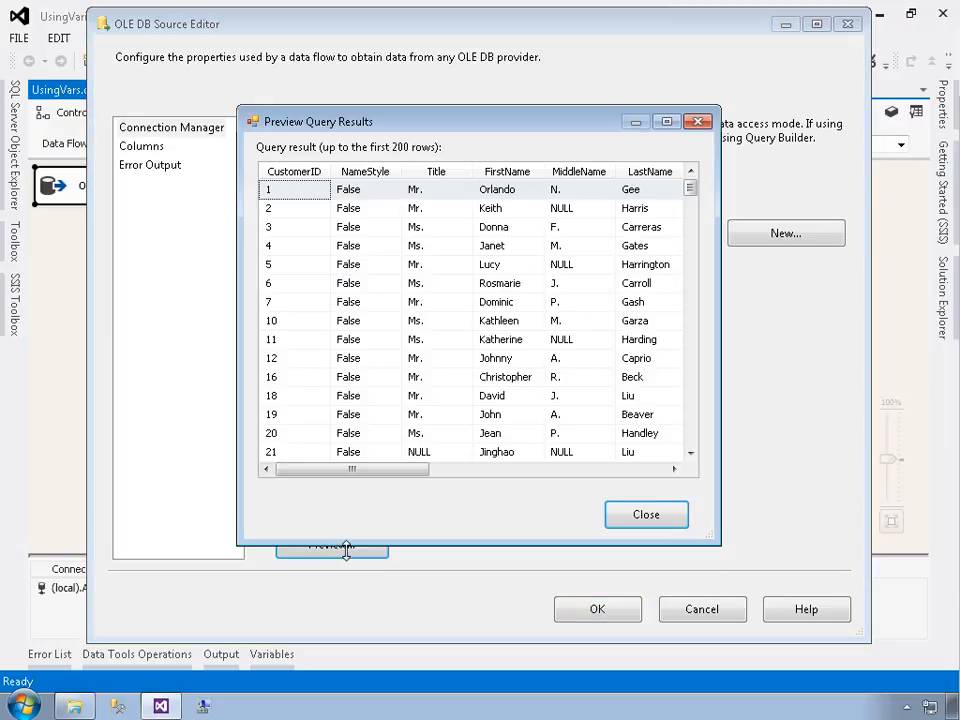
drag(403, 471, 315, 495)
drag(690, 189, 724, 189)
click(698, 121)
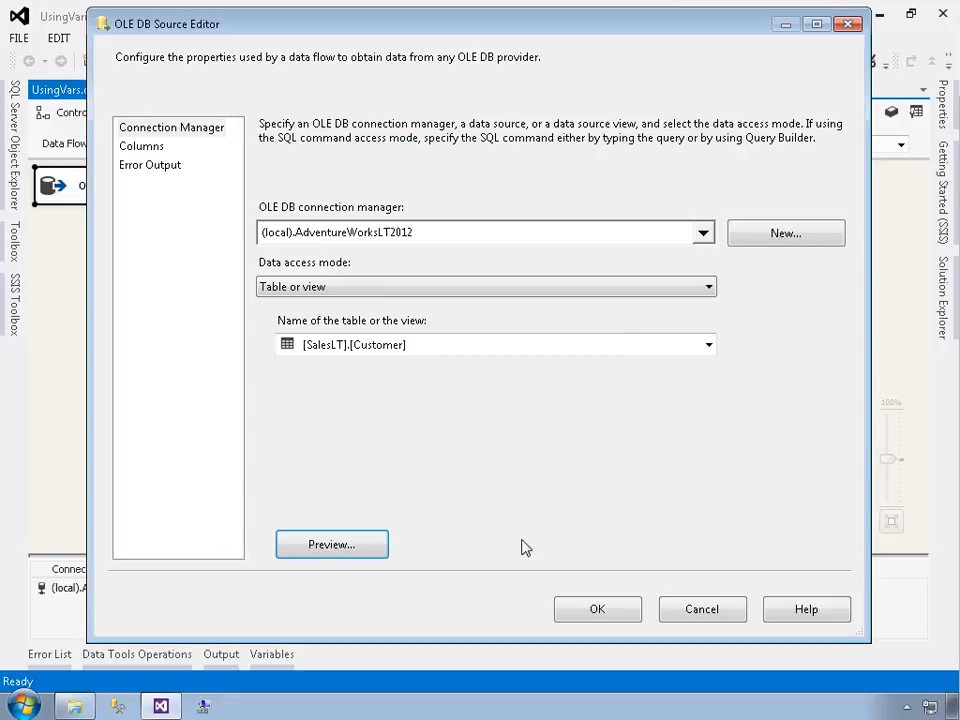
click(605, 612)
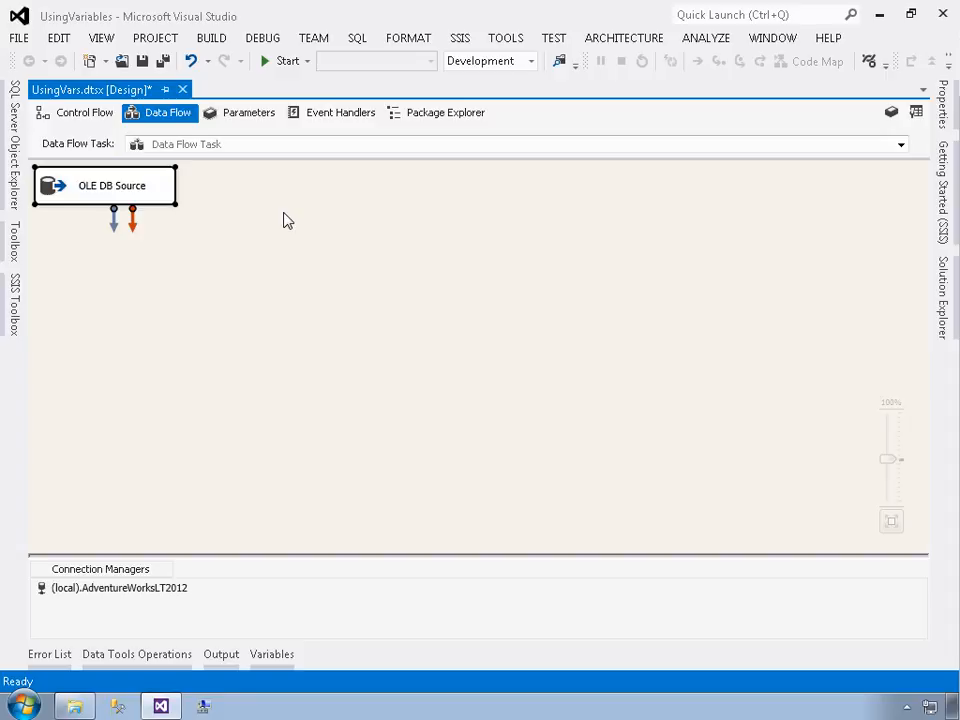
Place a Row Sampling transformation below the OLE DB Source and connect the source's data output to it
click(18, 318)
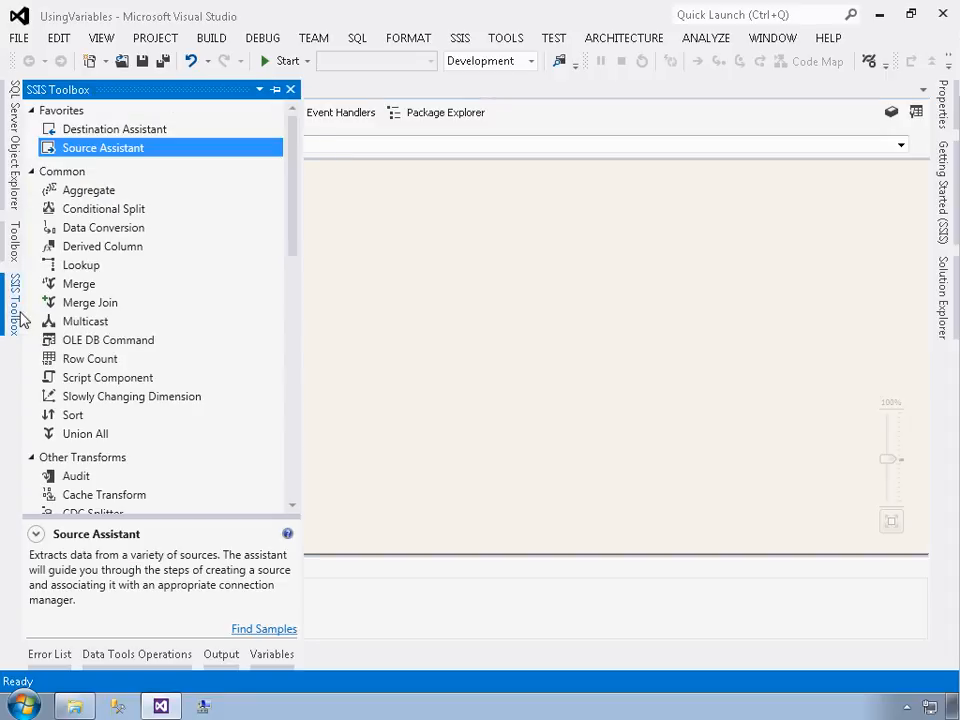
scroll(95, 339, down, 8)
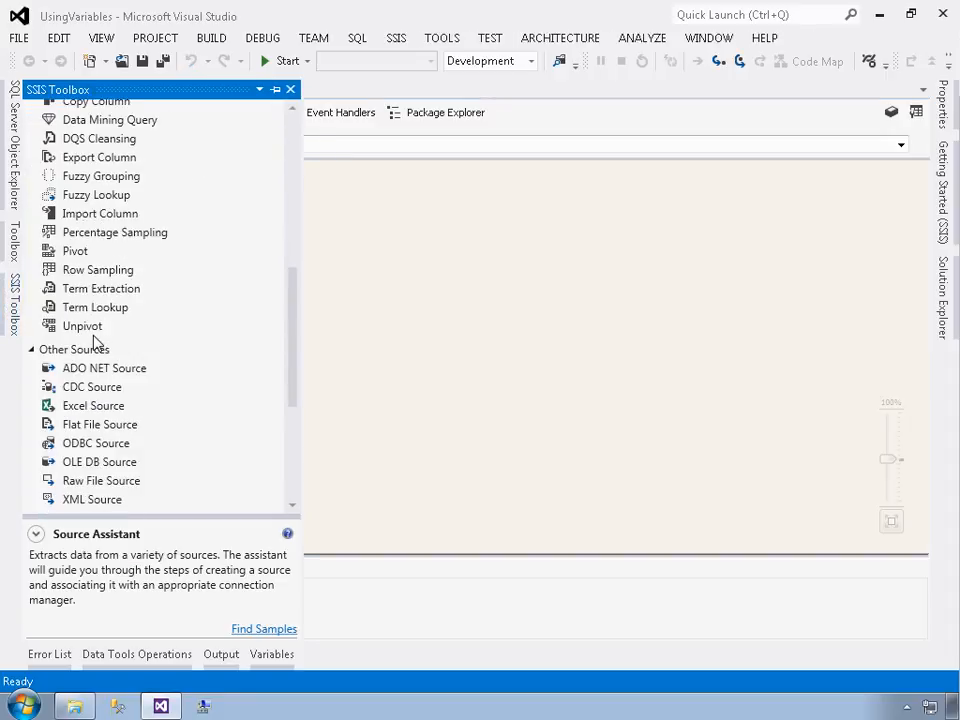
drag(75, 272, 443, 308)
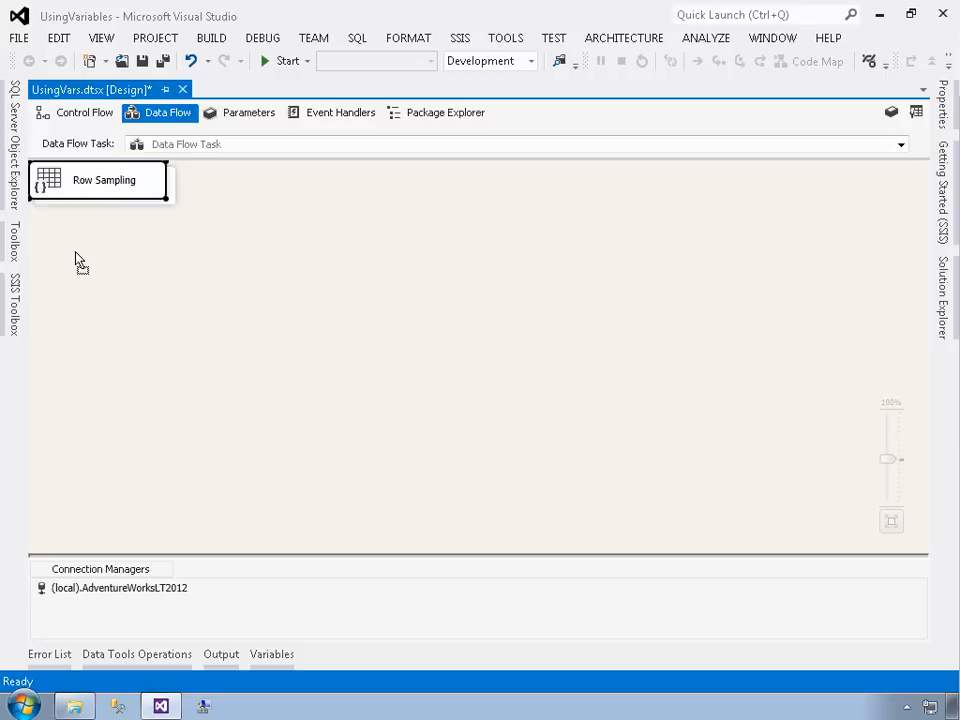
drag(47, 177, 163, 304)
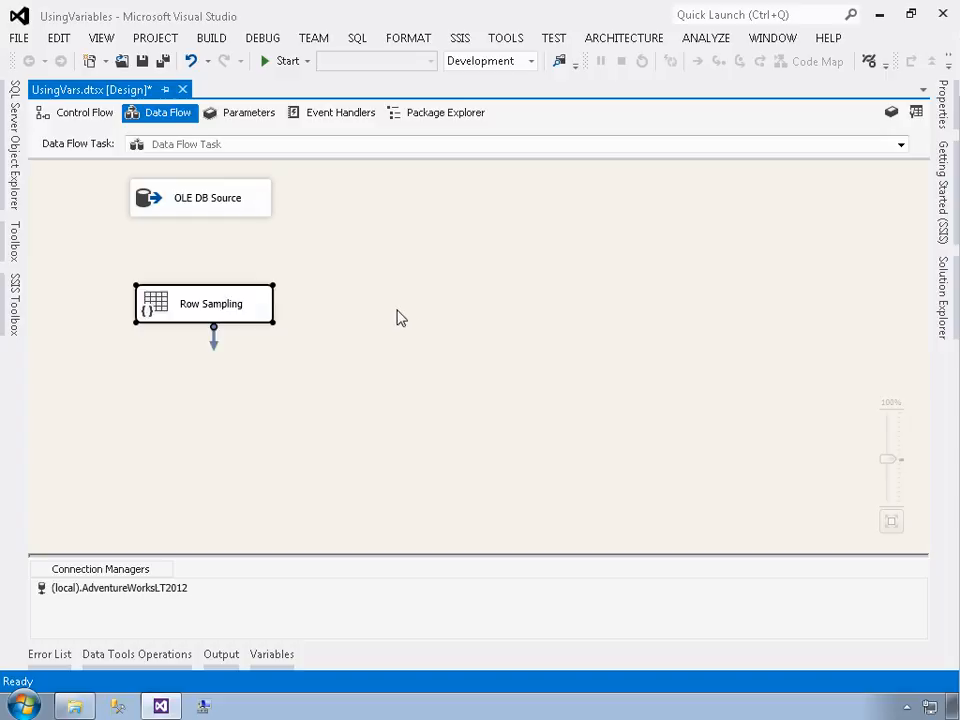
click(197, 199)
drag(213, 247, 208, 312)
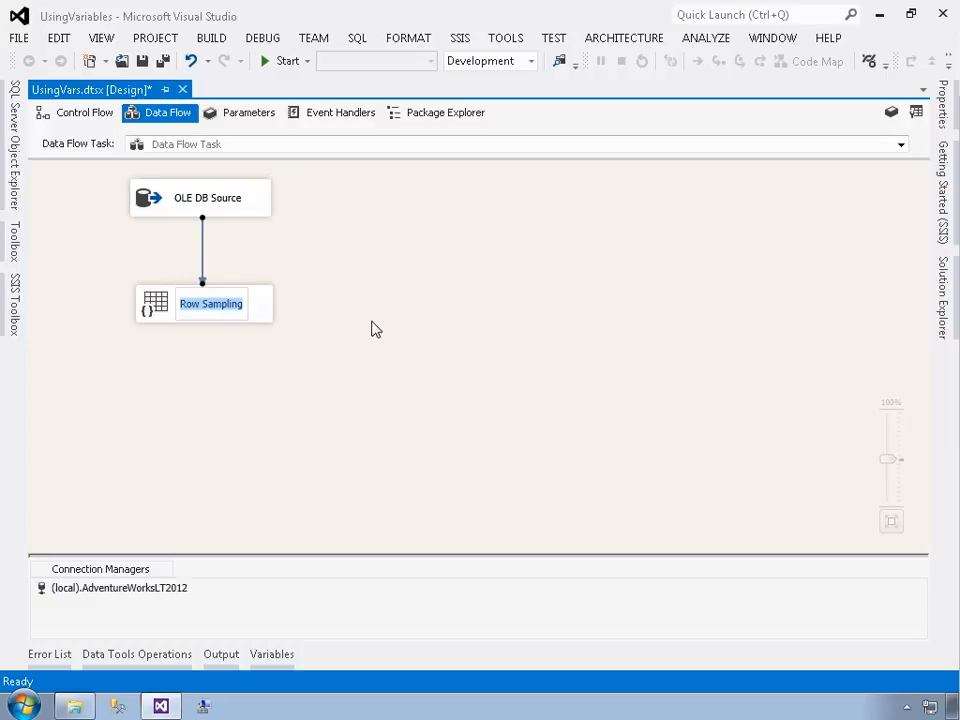
Open the Row Sampling transformation's settings and switch the fixed random seed option on and back off
click(149, 314)
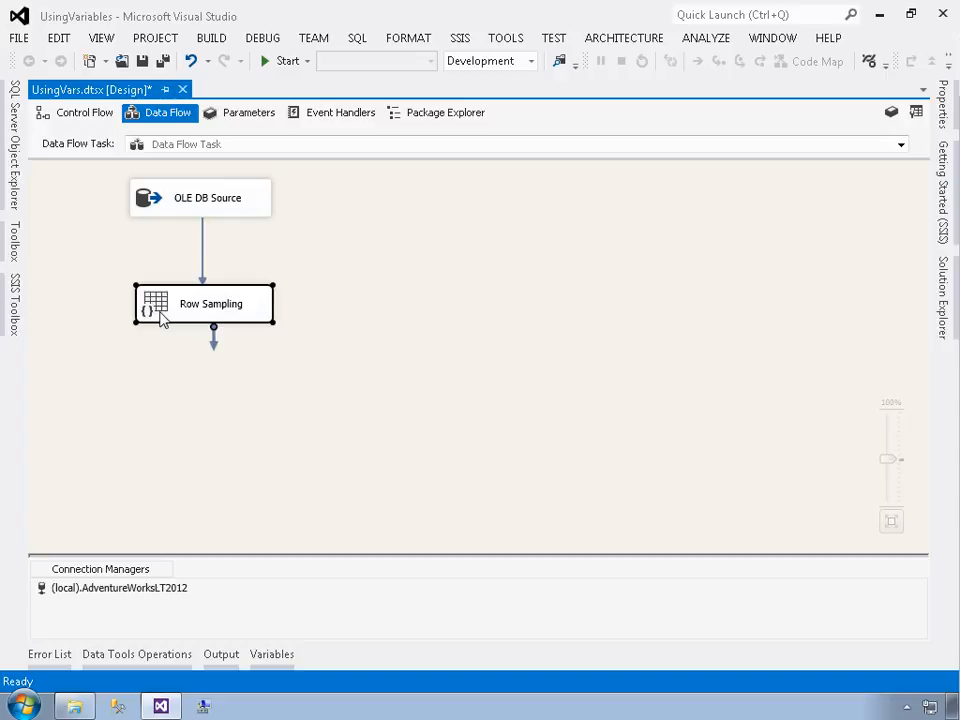
double_click(162, 317)
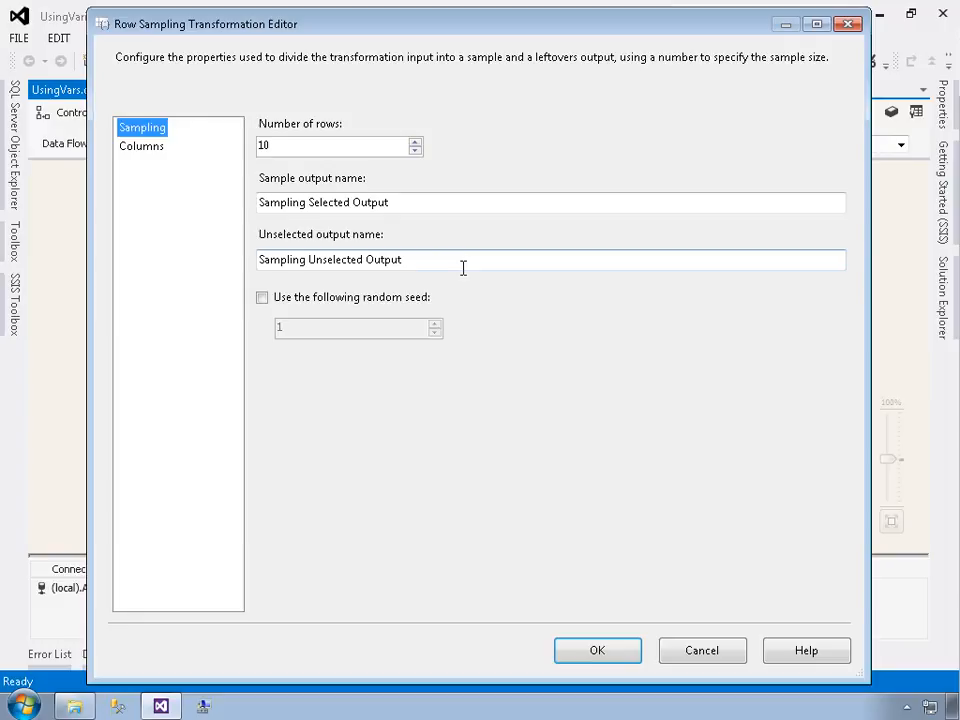
click(264, 298)
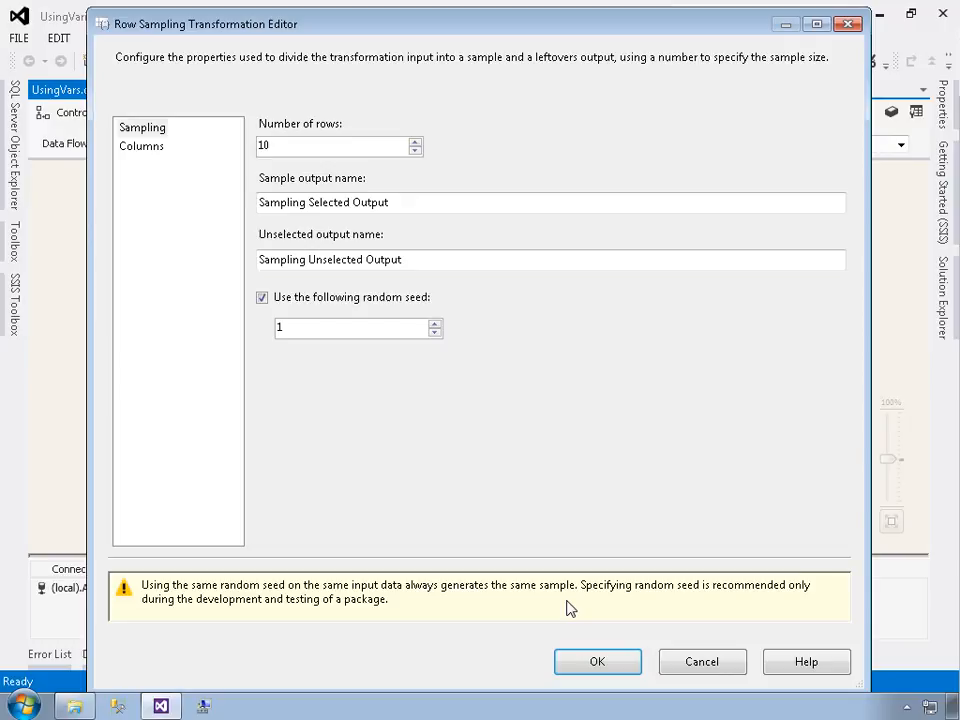
click(322, 302)
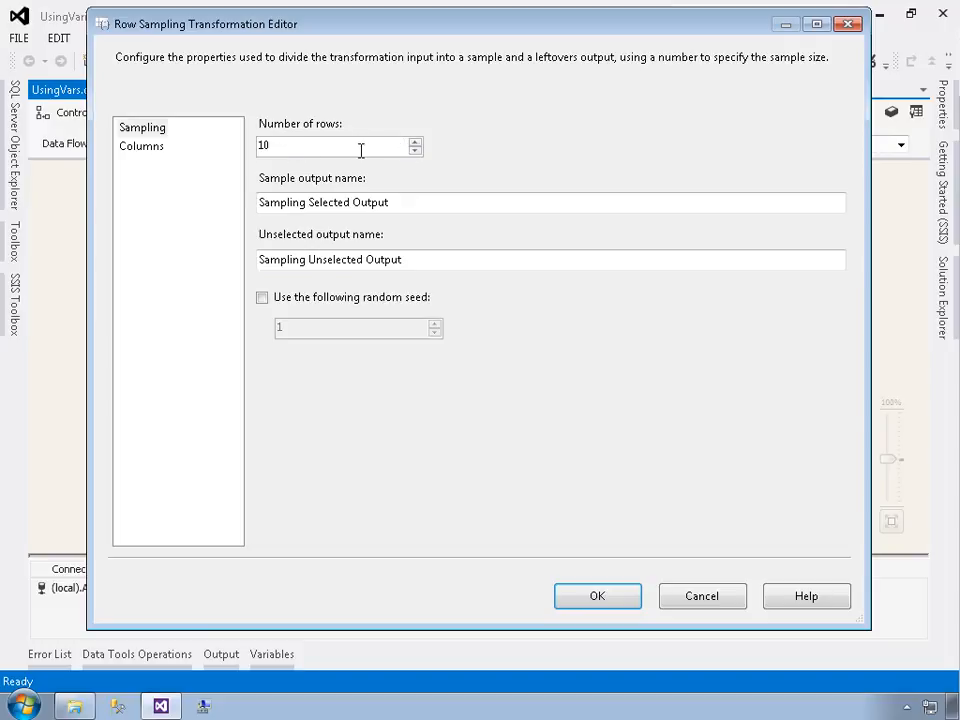
Try other row counts, return the number of rows to 10, and accept the Row Sampling settings
click(414, 142)
click(414, 142)
click(414, 142)
click(414, 142)
click(414, 150)
click(414, 150)
click(414, 150)
click(414, 150)
click(414, 150)
click(414, 150)
click(414, 142)
click(414, 142)
click(414, 142)
click(414, 150)
click(606, 608)
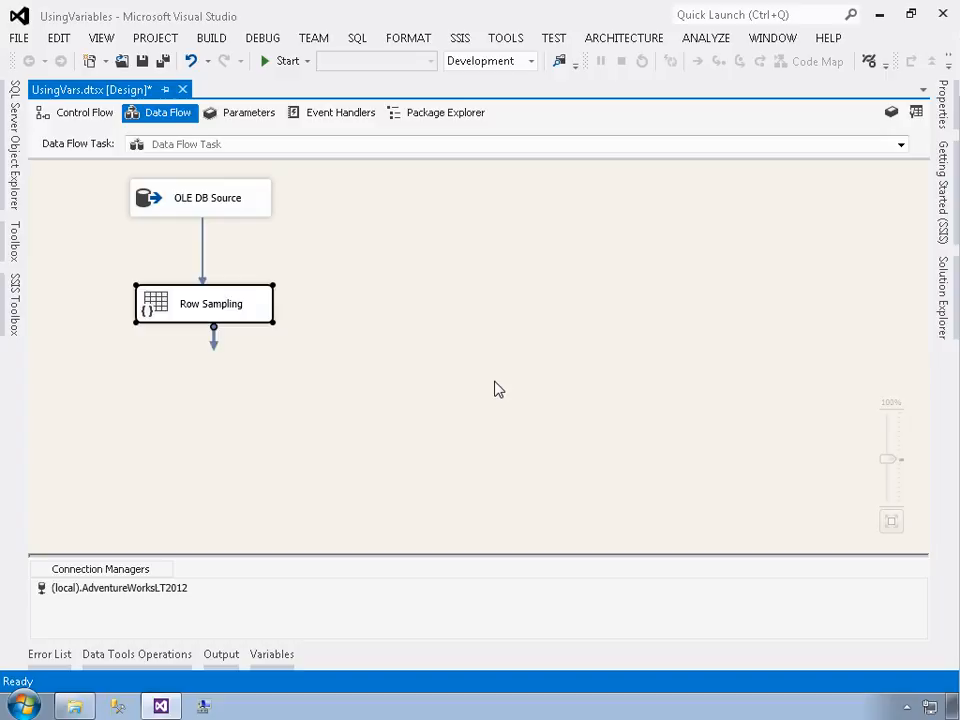
Start a property expression on the Data Flow Task for the [Row Sampling].[SamplingValue] property
right_click(485, 366)
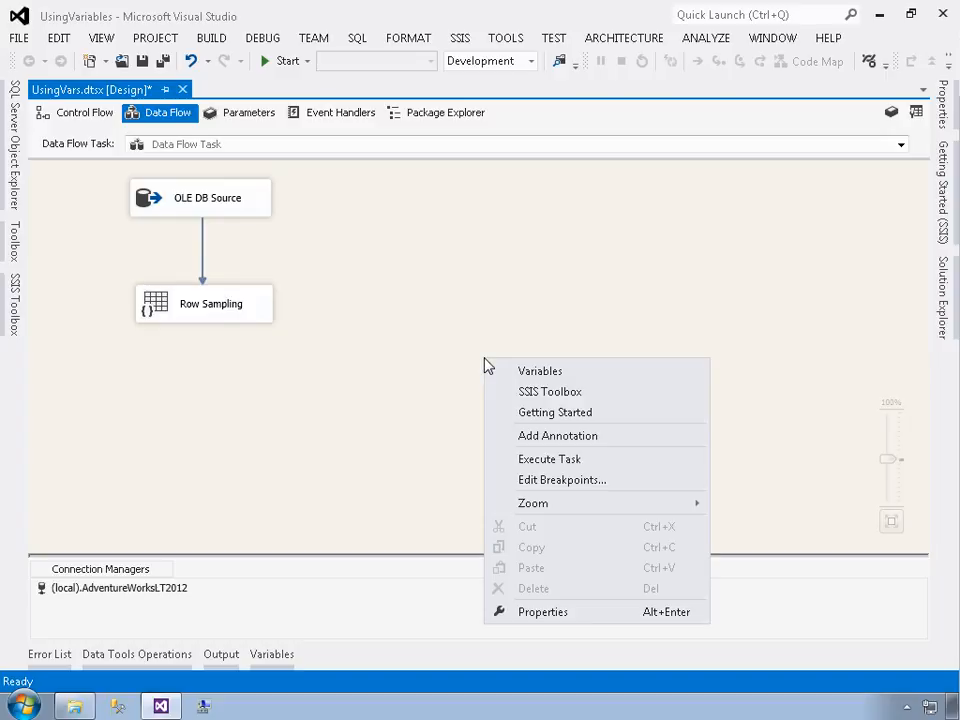
click(553, 613)
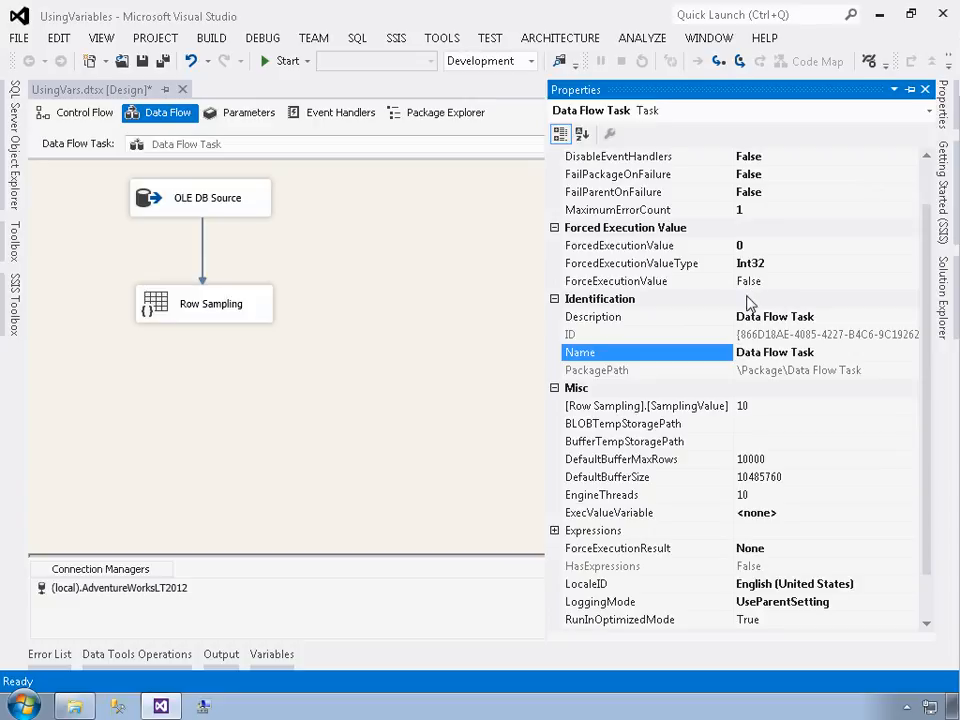
click(614, 531)
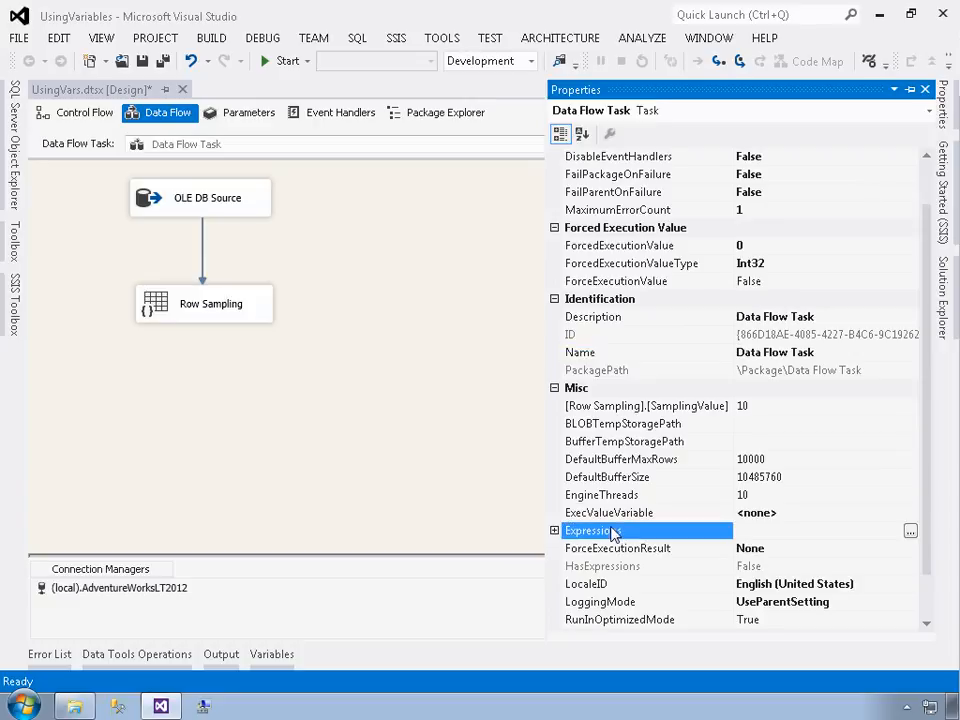
click(555, 532)
click(910, 532)
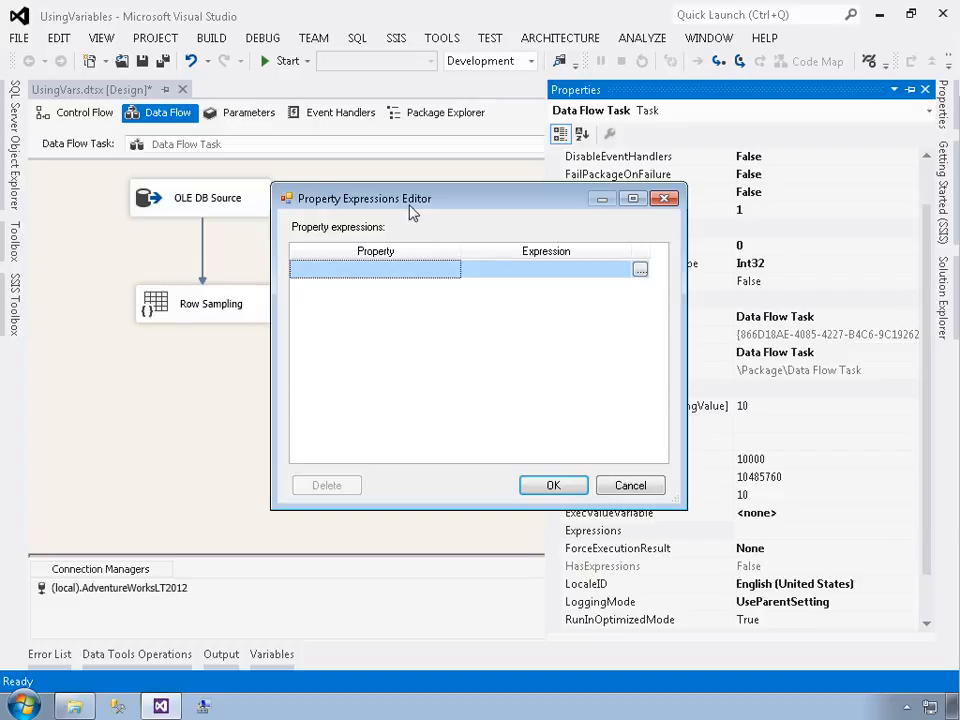
click(403, 272)
click(452, 271)
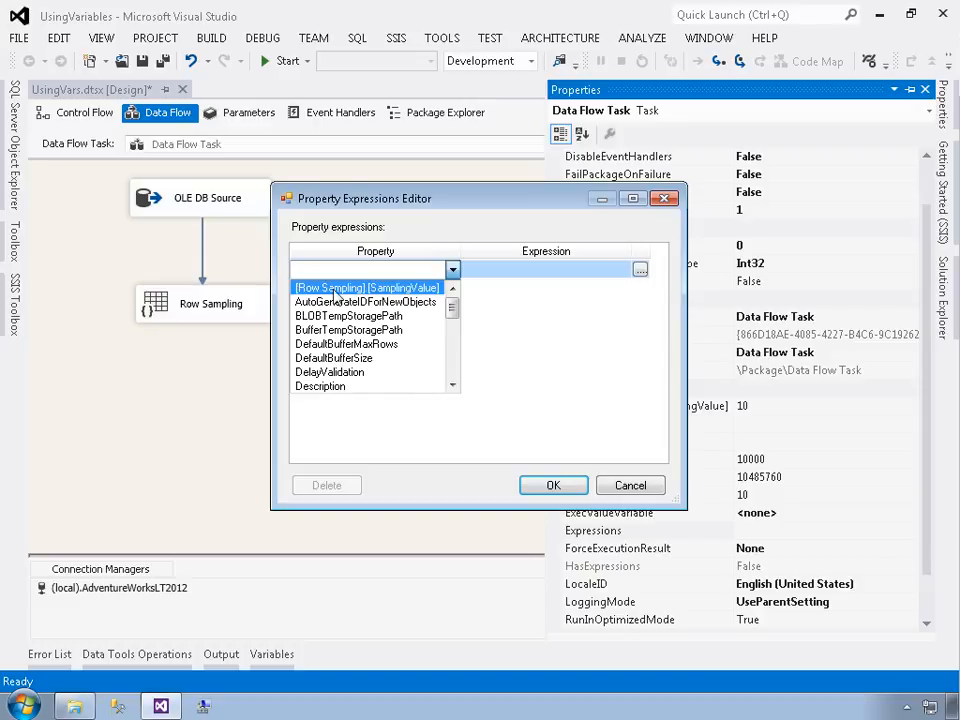
click(378, 289)
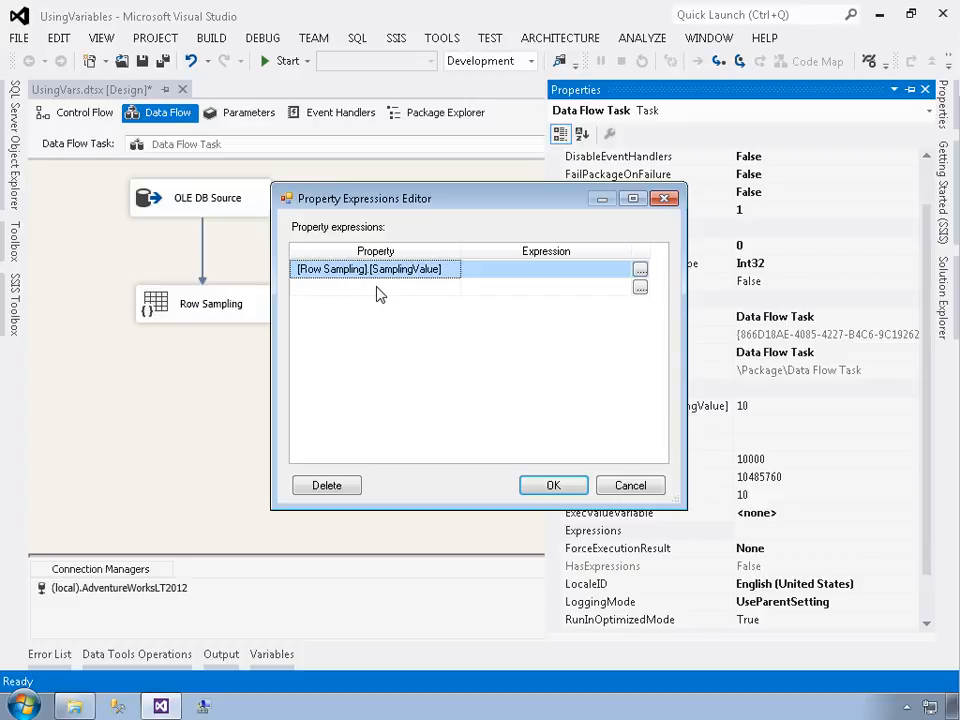
Enter @[User::SampleSize] as the SamplingValue expression, accept it, and review it in the Data Flow Task's expressions
click(590, 278)
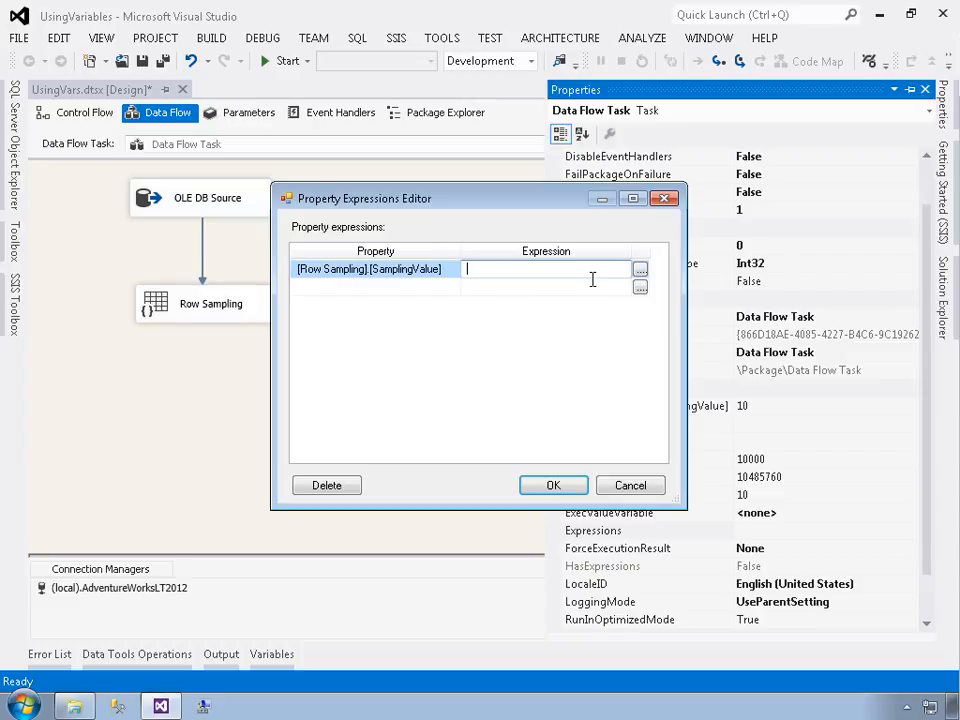
text(@[User::SampleSize])
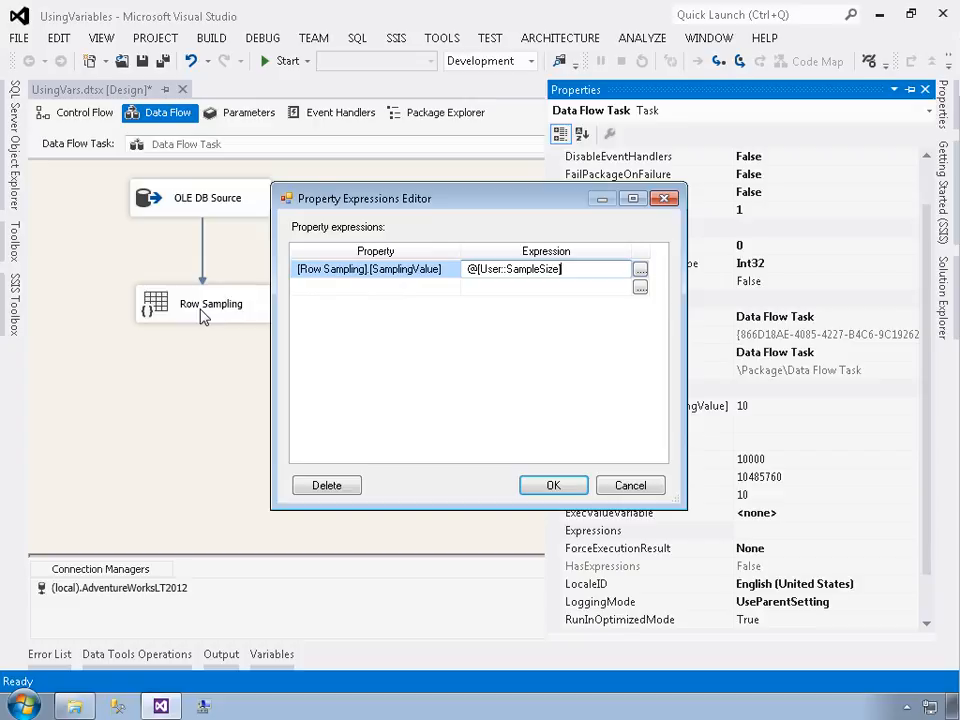
click(553, 485)
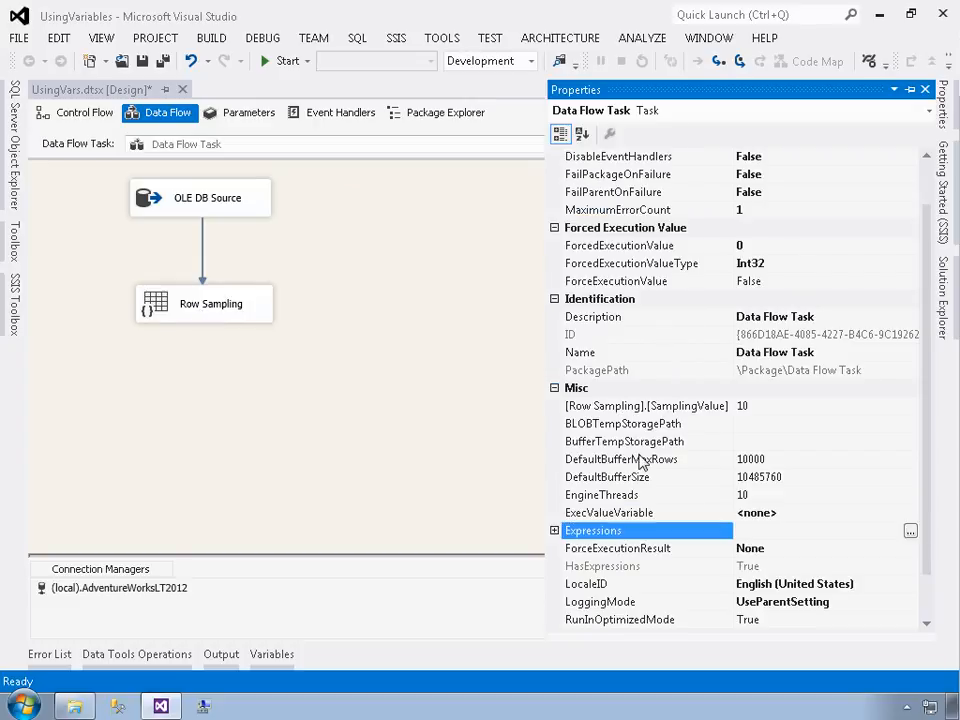
click(555, 531)
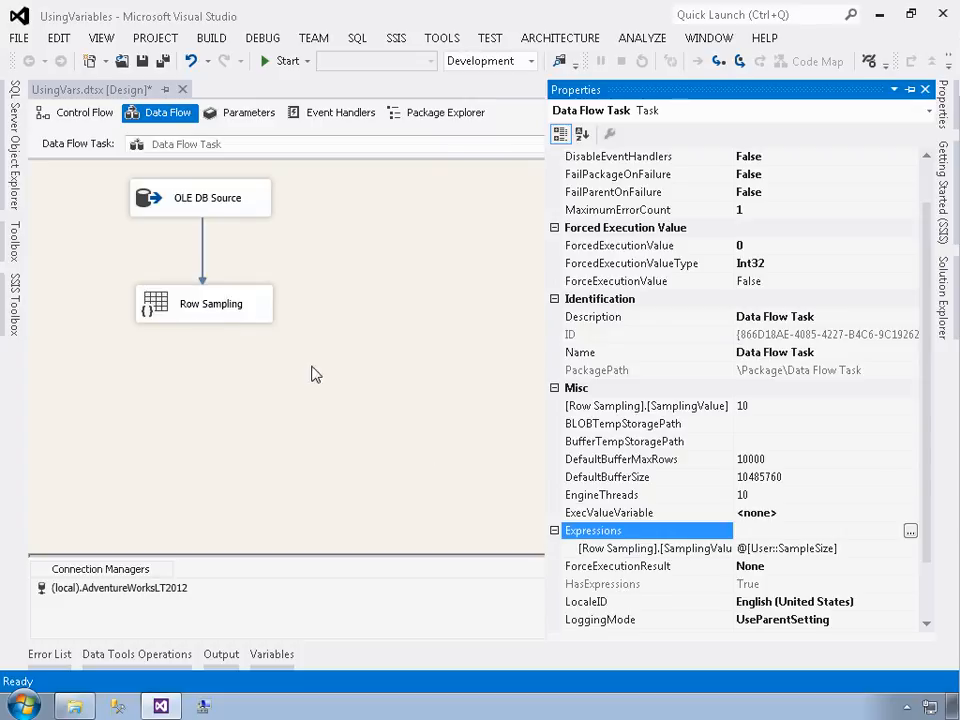
click(437, 458)
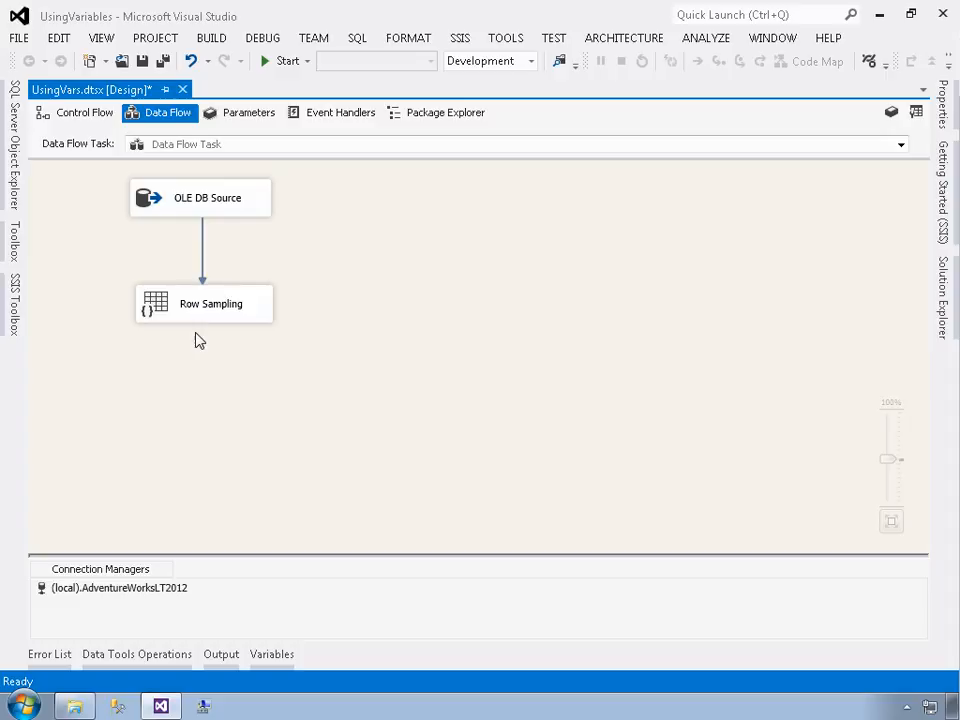
Place a Flat File Destination below the Row Sampling transformation
click(17, 310)
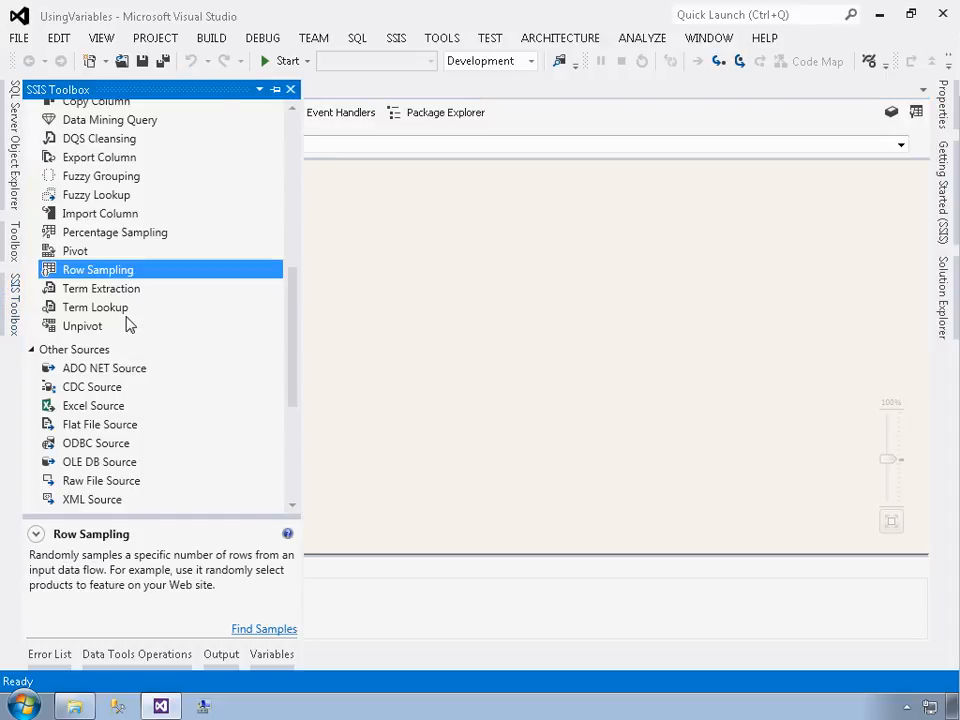
scroll(127, 323, down, 5)
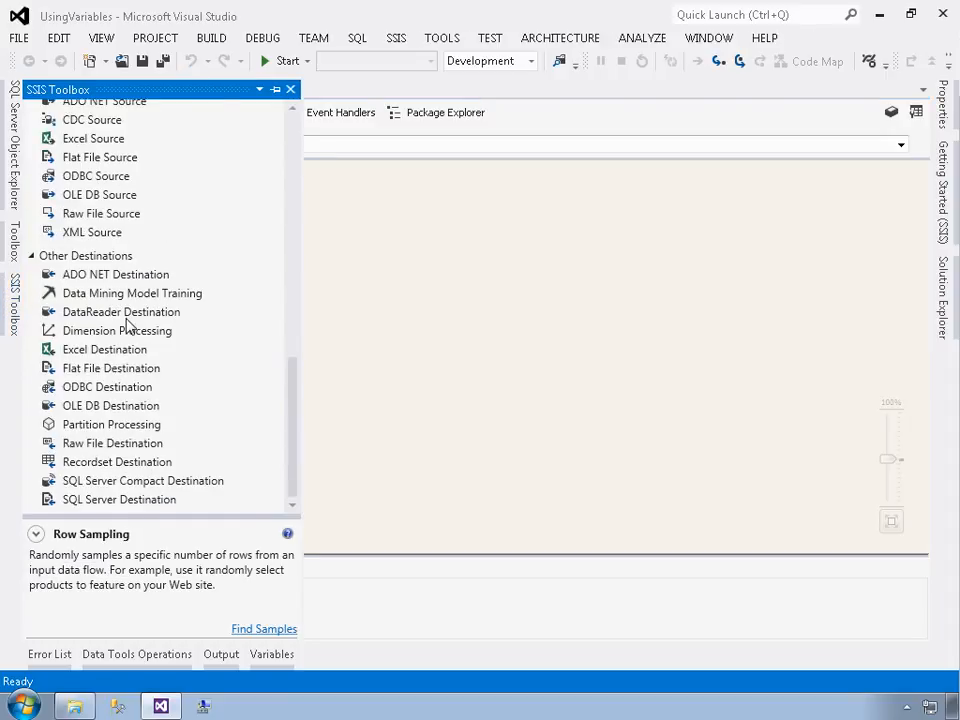
drag(92, 369, 198, 398)
Connect the Row Sampling transformation to the Flat File Destination using the Sampling Selected Output
click(193, 313)
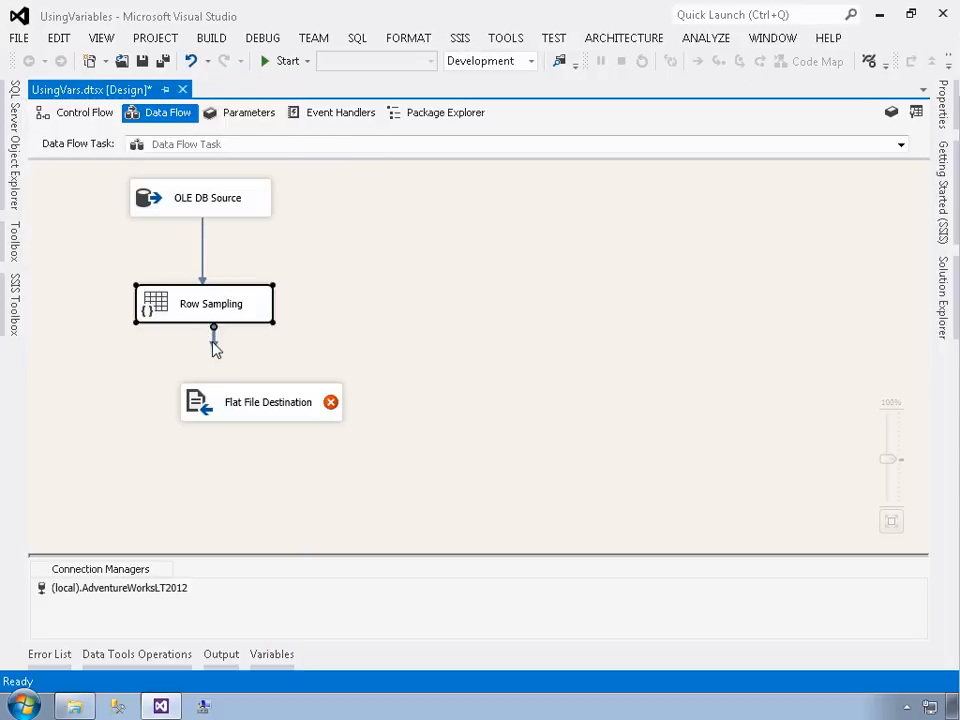
drag(214, 347, 263, 418)
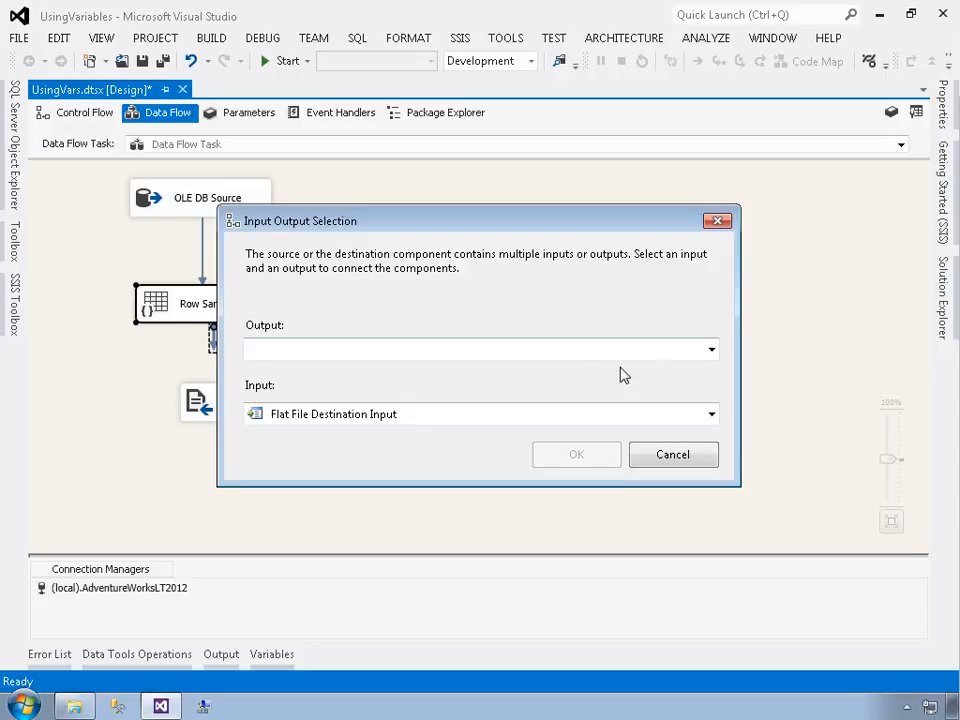
click(710, 349)
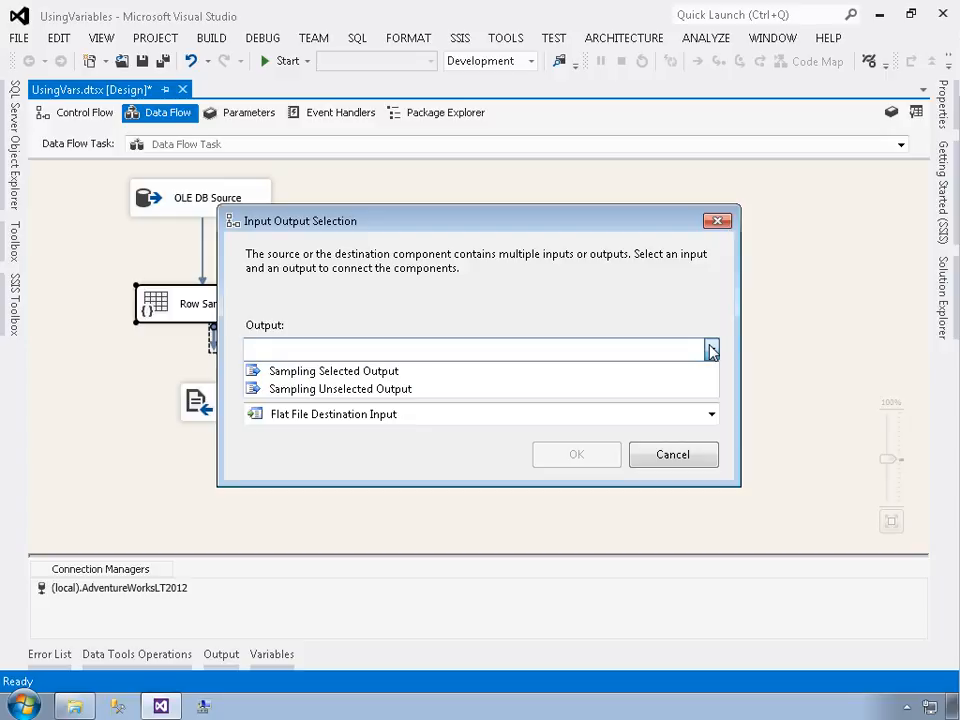
click(381, 373)
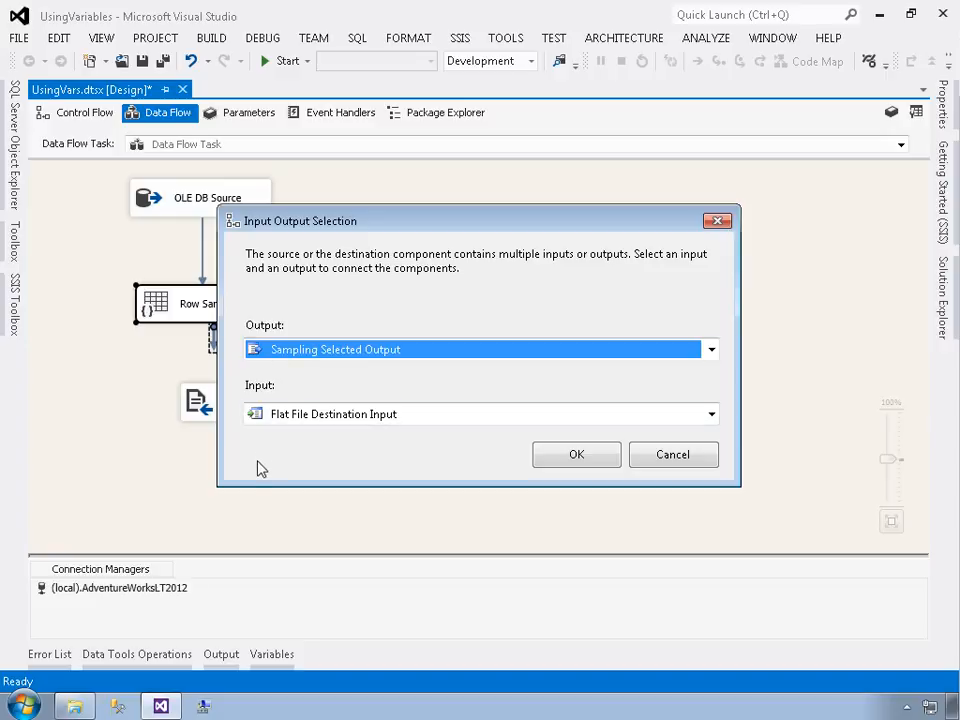
drag(384, 226, 473, 234)
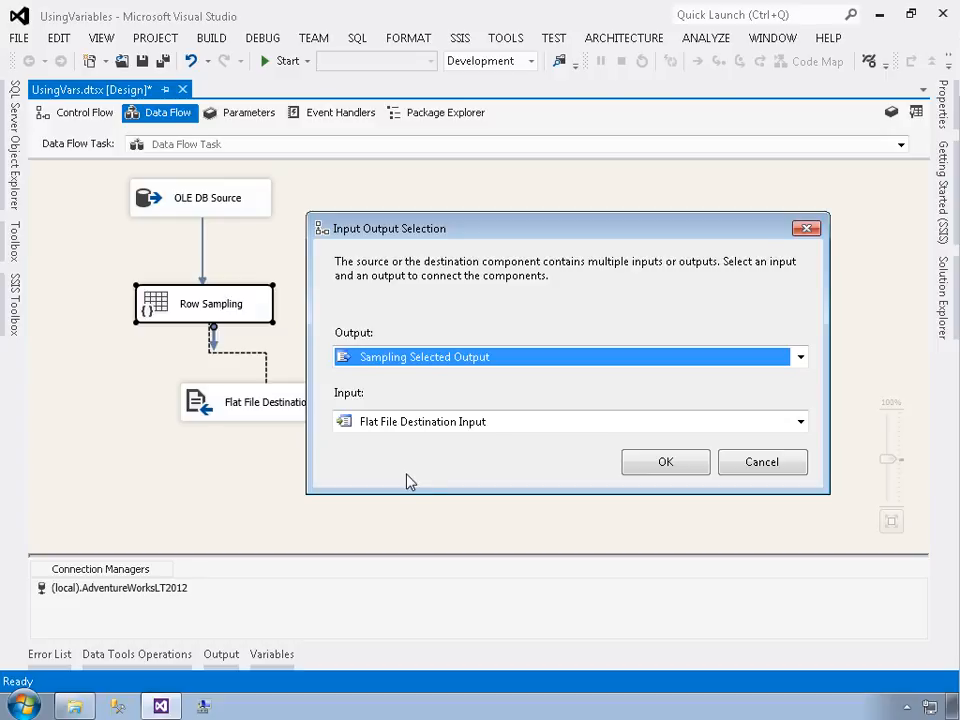
click(665, 464)
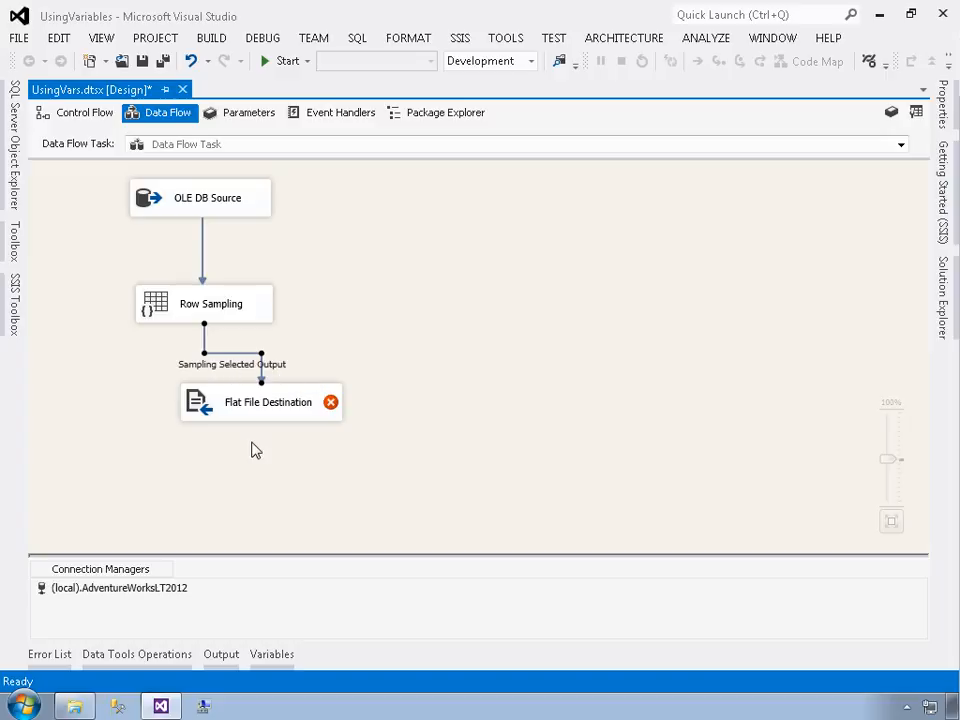
Start a new flat file connection manager in Delimited format for the Flat File Destination
mouse_move(257, 413)
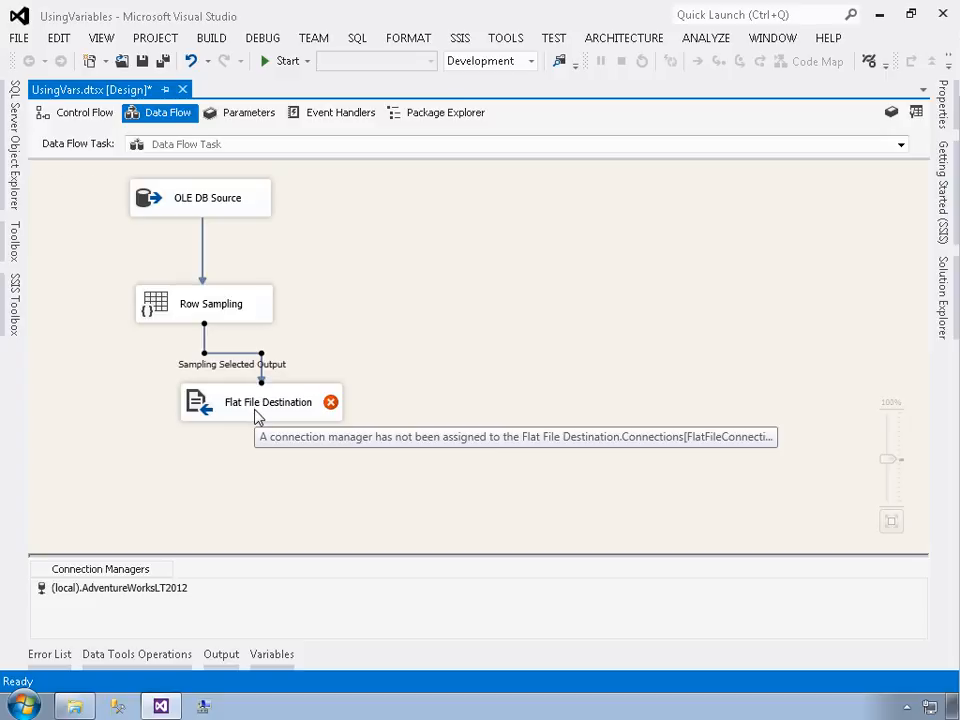
double_click(257, 415)
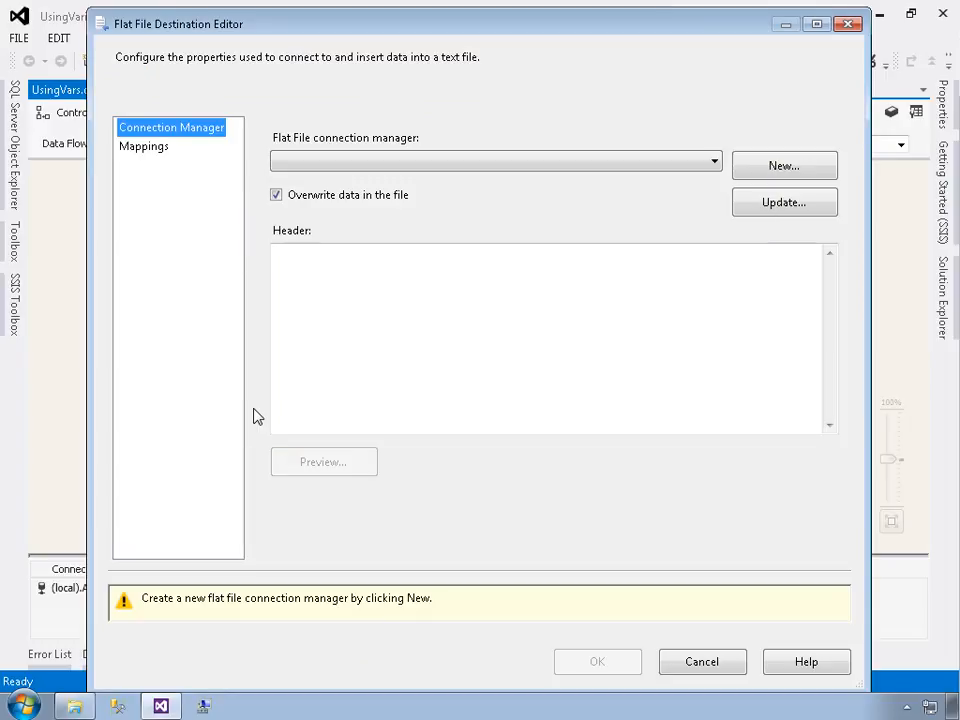
click(408, 162)
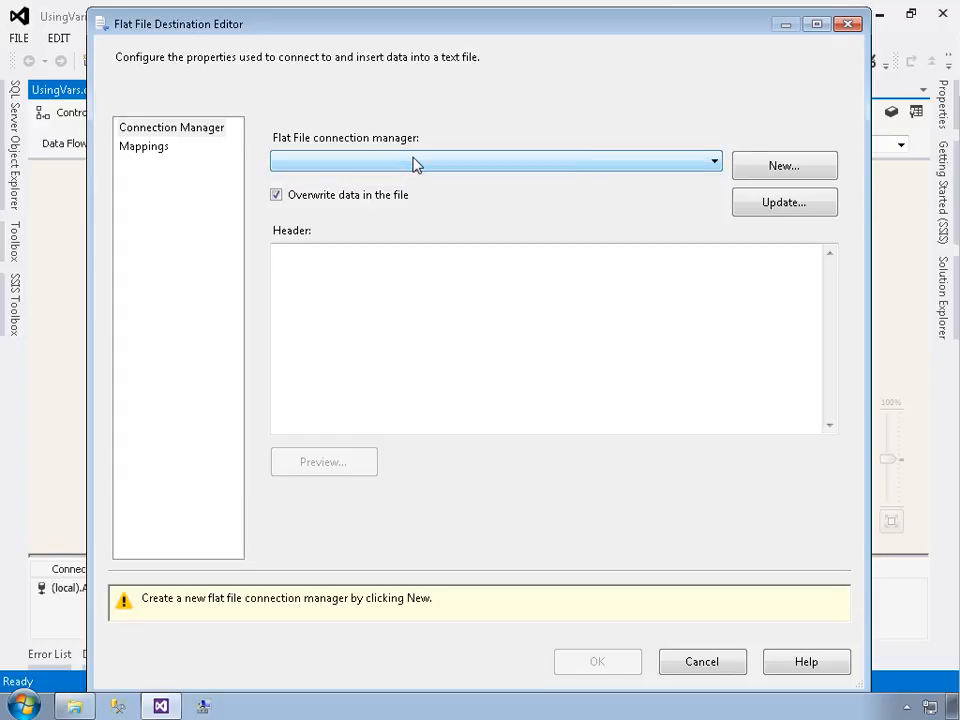
click(778, 167)
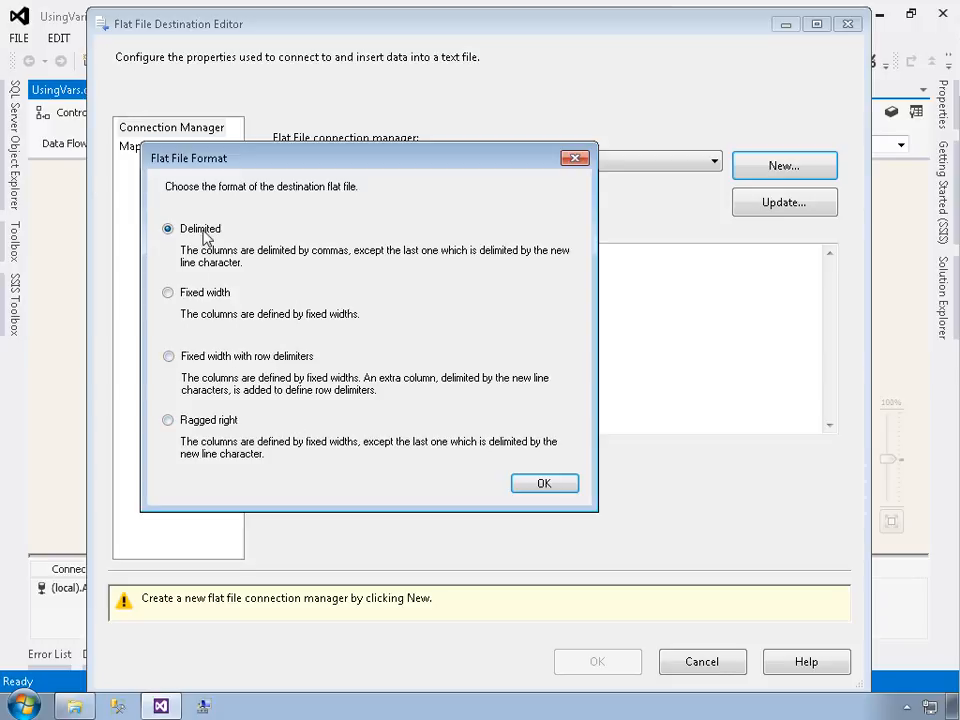
click(544, 485)
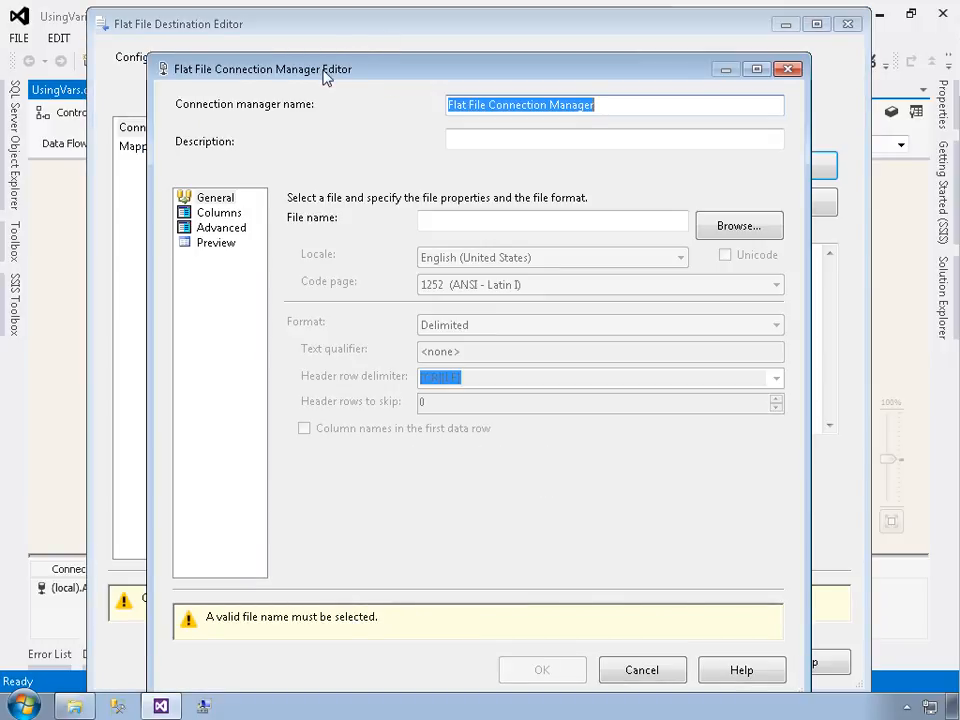
drag(322, 66, 319, 57)
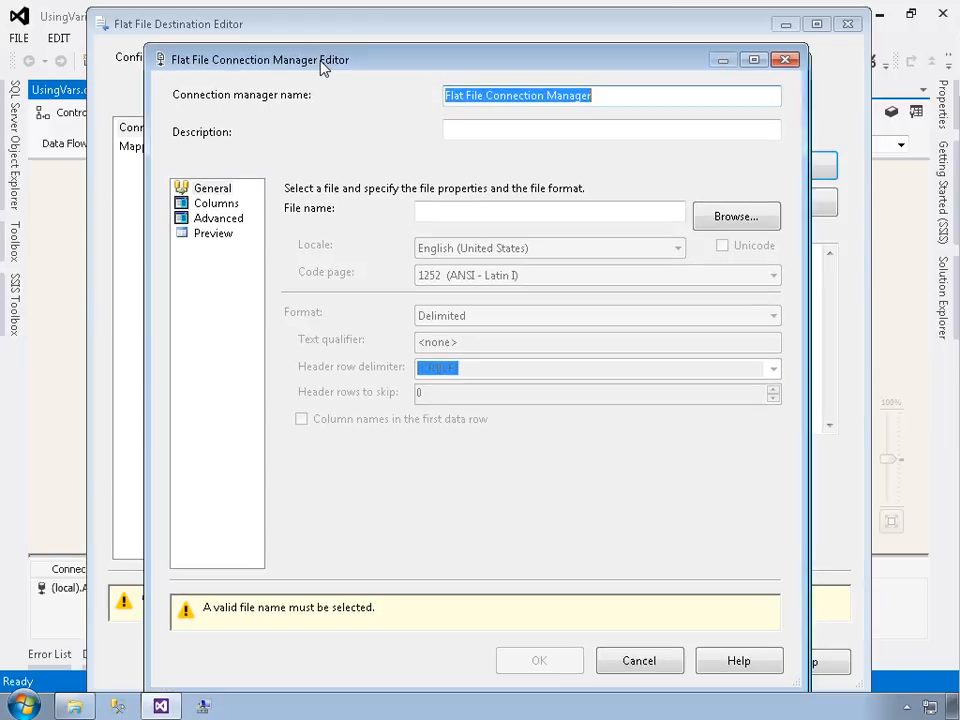
Set the flat file connection's file name to C:\Bogus\bogus.txt, enable column names in the first data row, and accept the connection manager
click(449, 219)
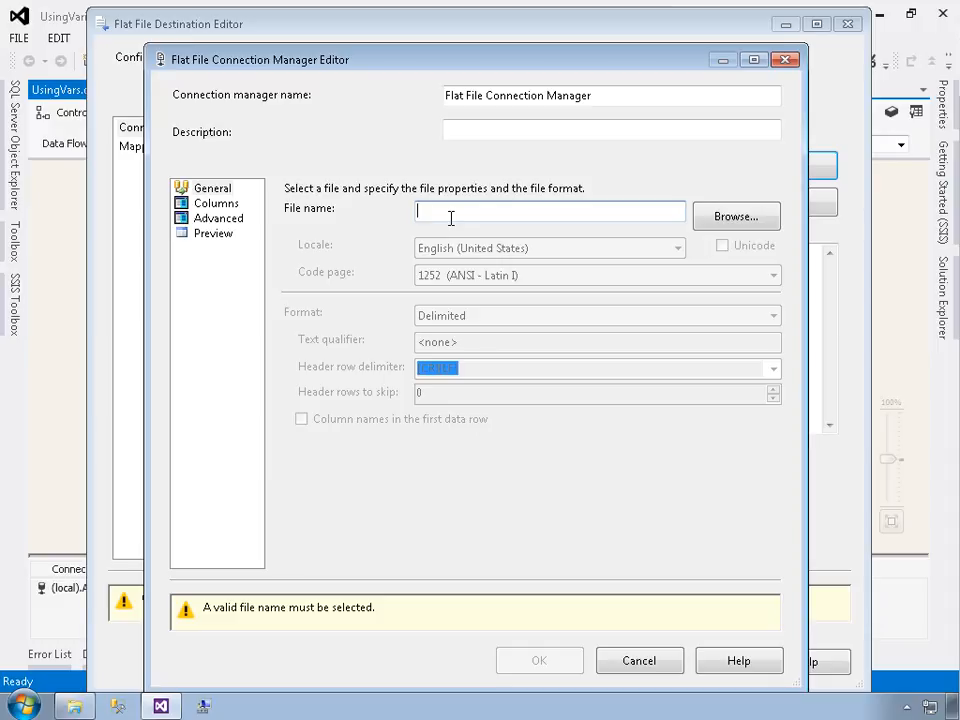
text(C)
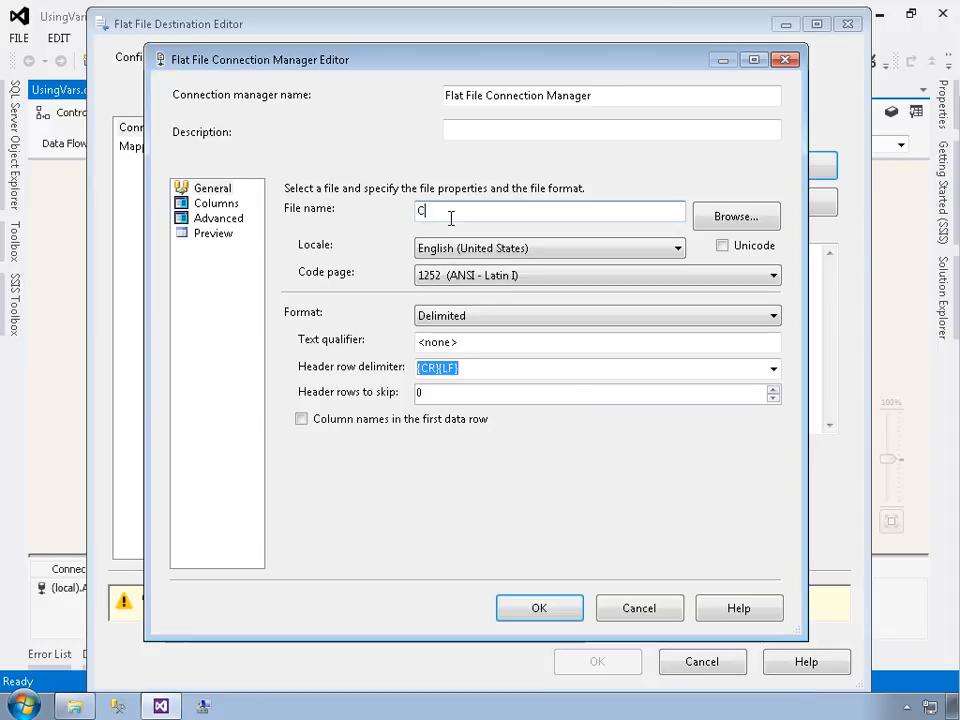
text(:\Bo)
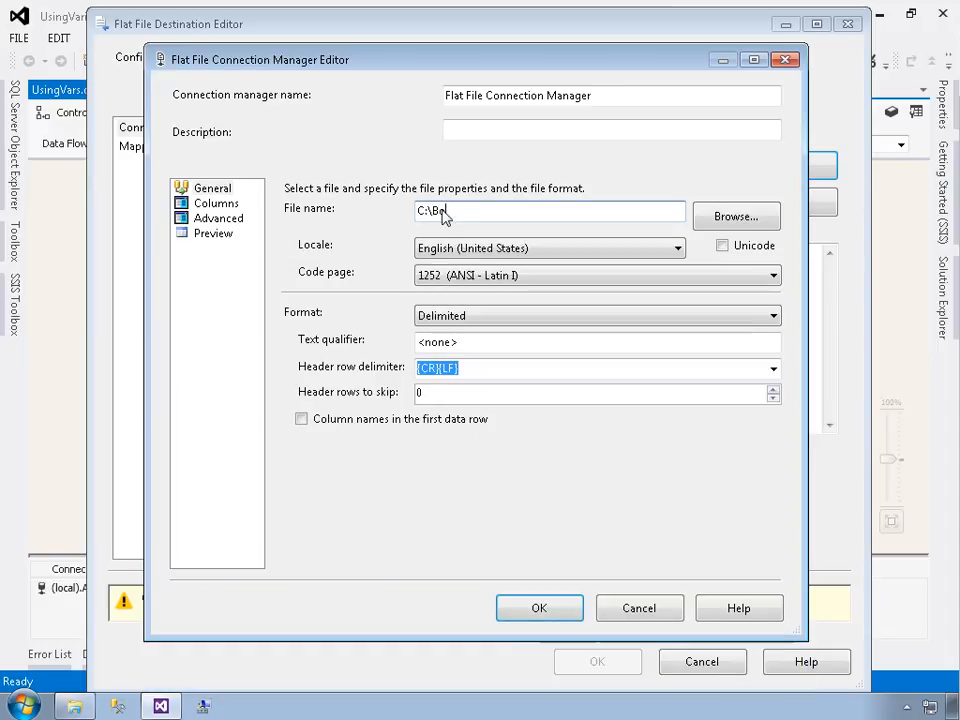
text(gus\Bu)
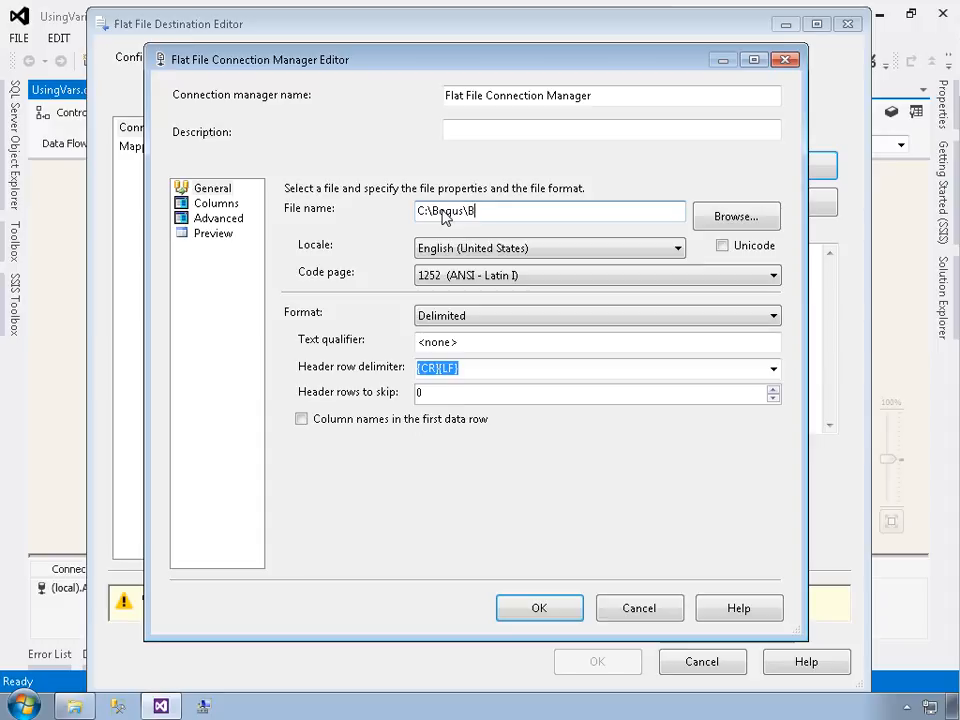
key(BackSpace)
key(BackSpace)
text(bugus.tx)
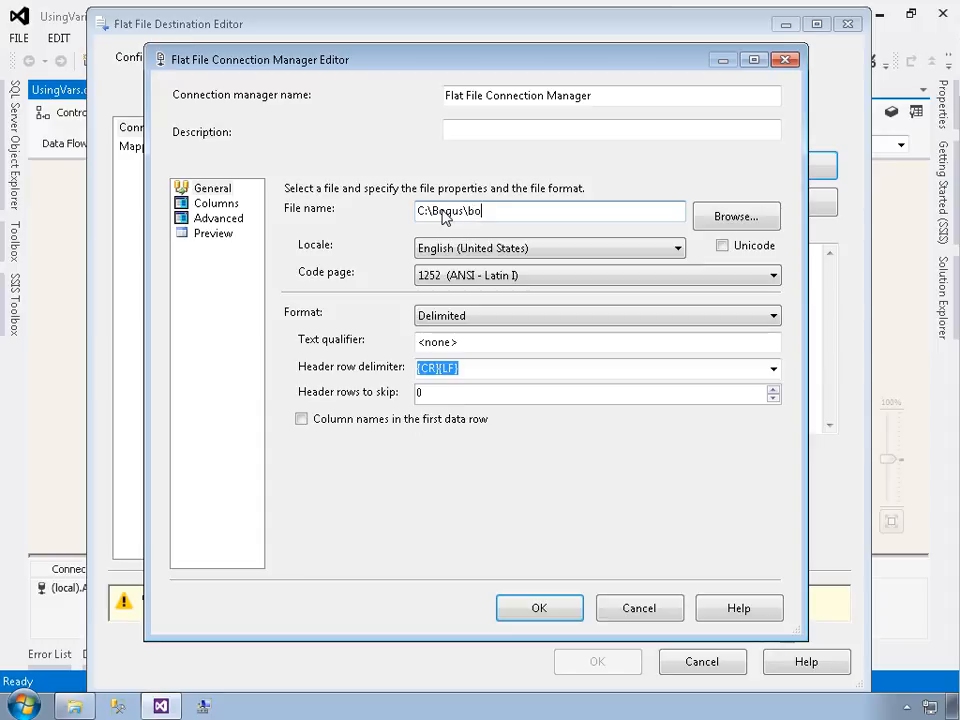
text(t)
key(Tab)
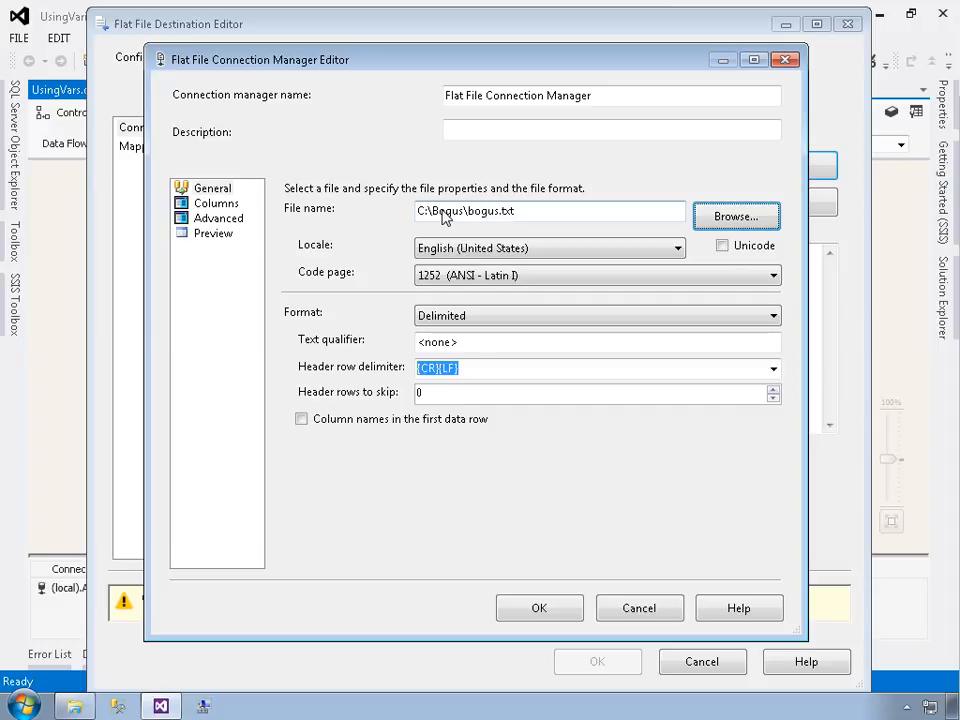
click(301, 421)
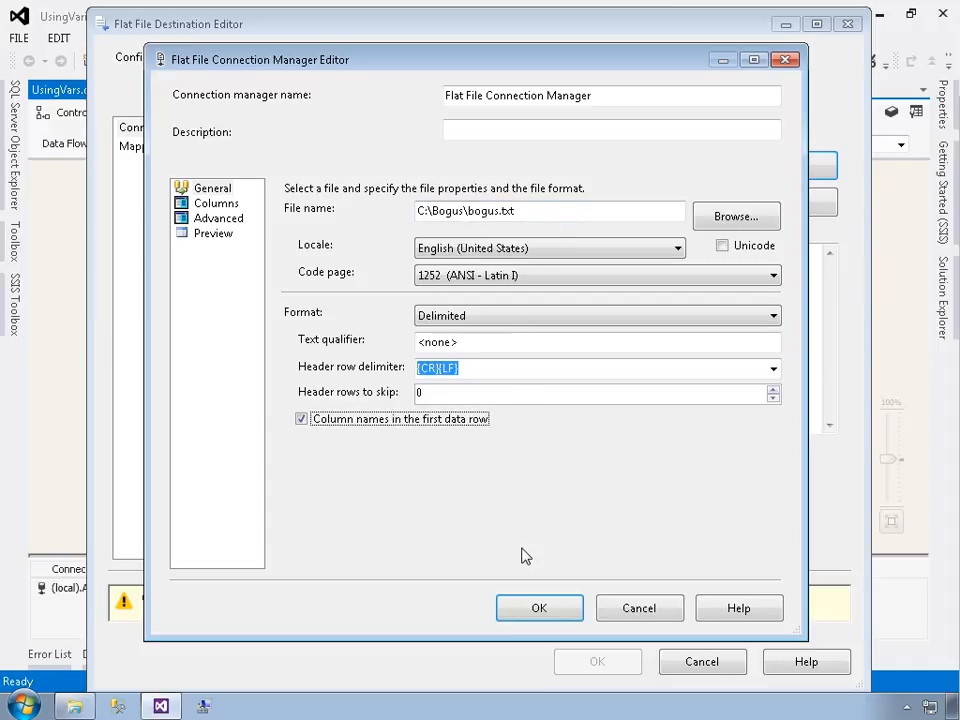
click(537, 610)
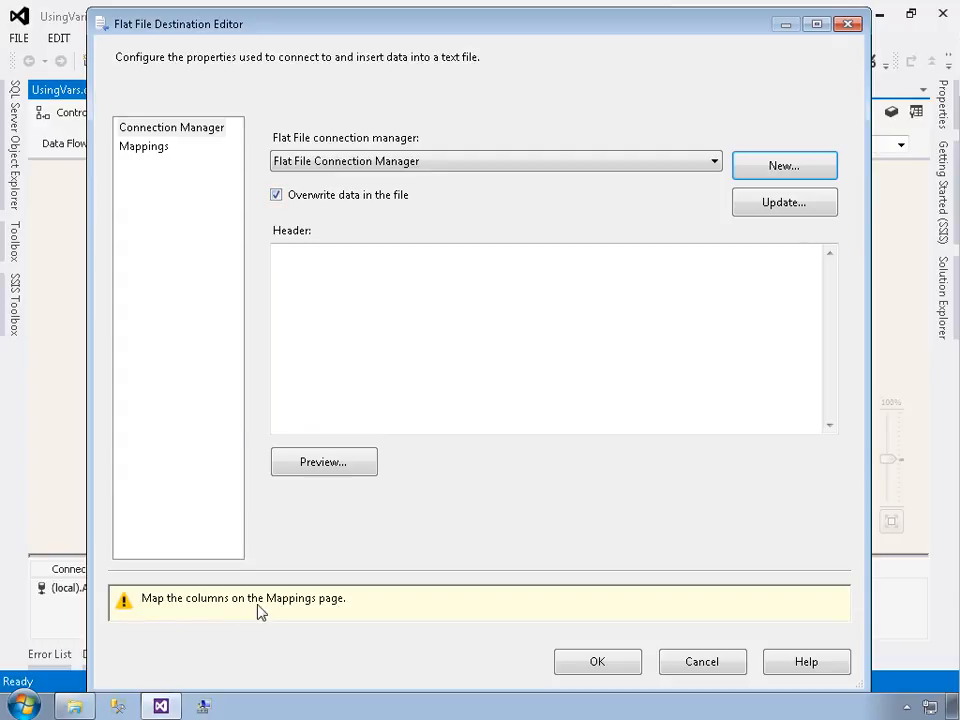
Map the input columns to the Flat File Destination's columns using the default mappings and accept the destination
click(155, 150)
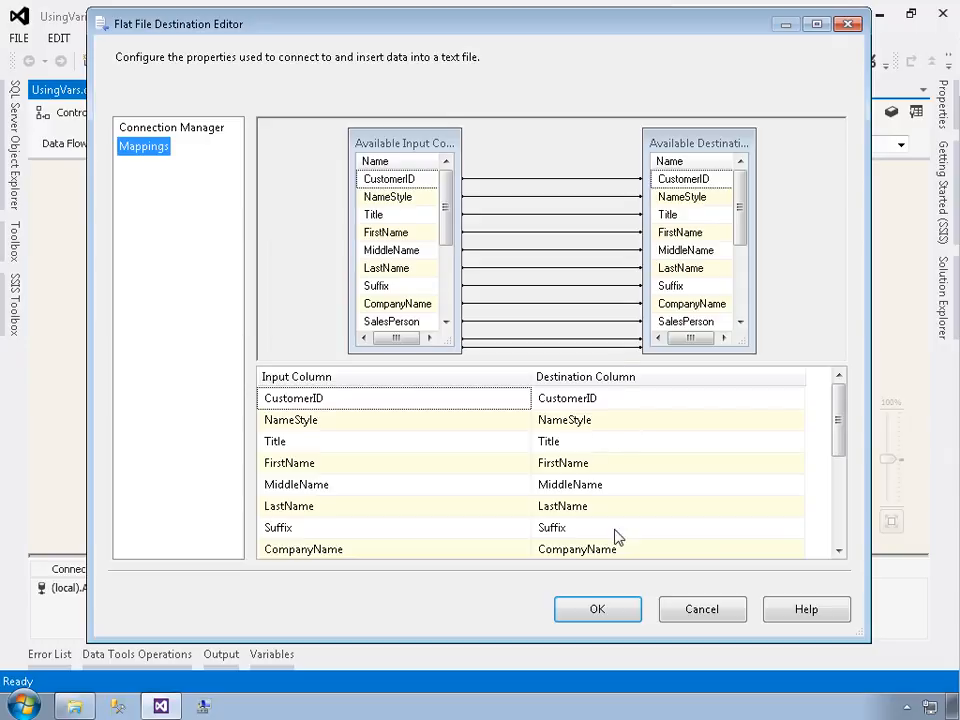
mouse_move(656, 517)
click(606, 617)
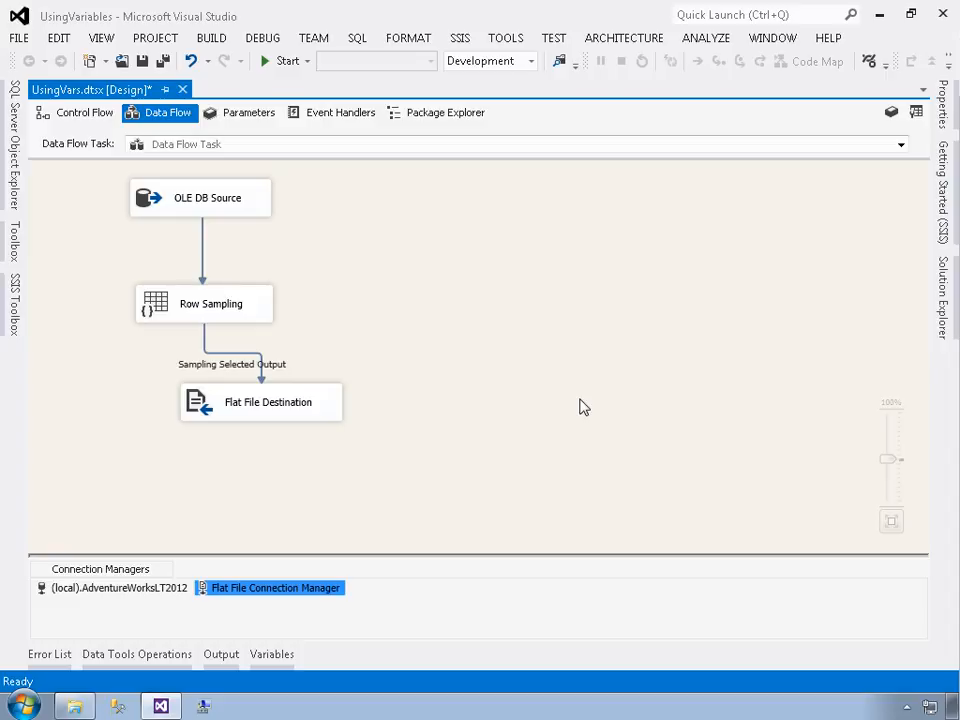
Add a property expression for ConnectionString on the Flat File Connection Manager
click(246, 591)
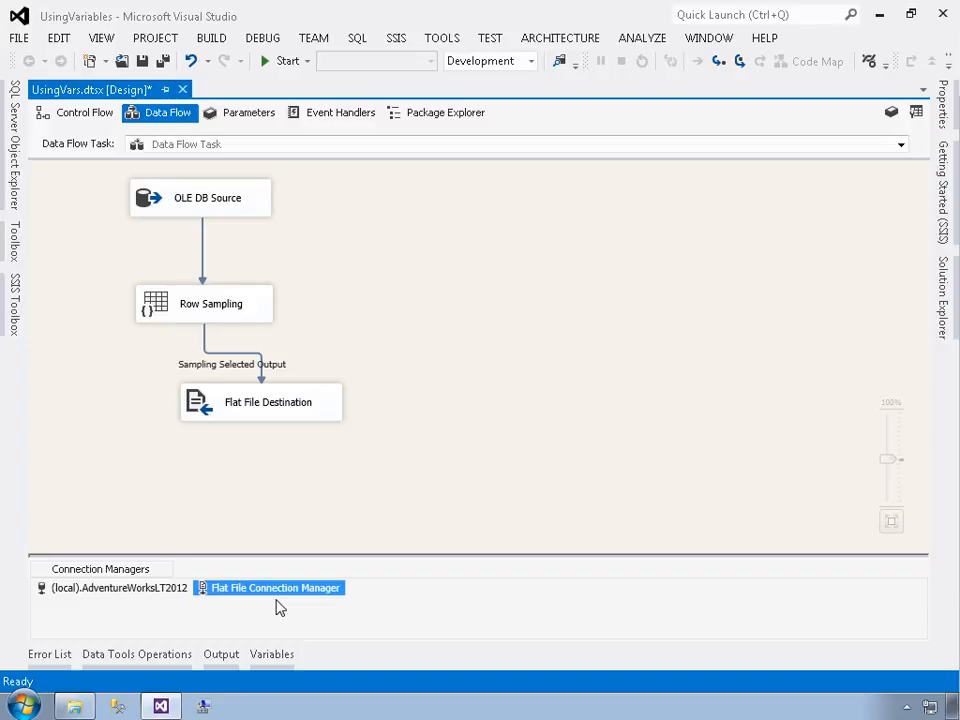
click(944, 105)
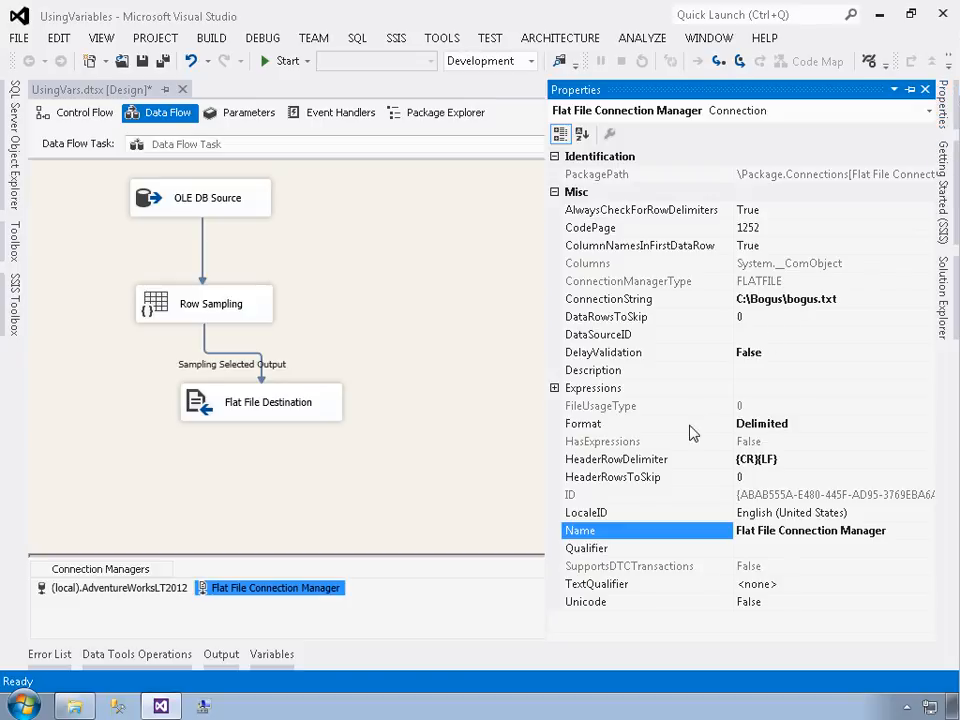
click(607, 393)
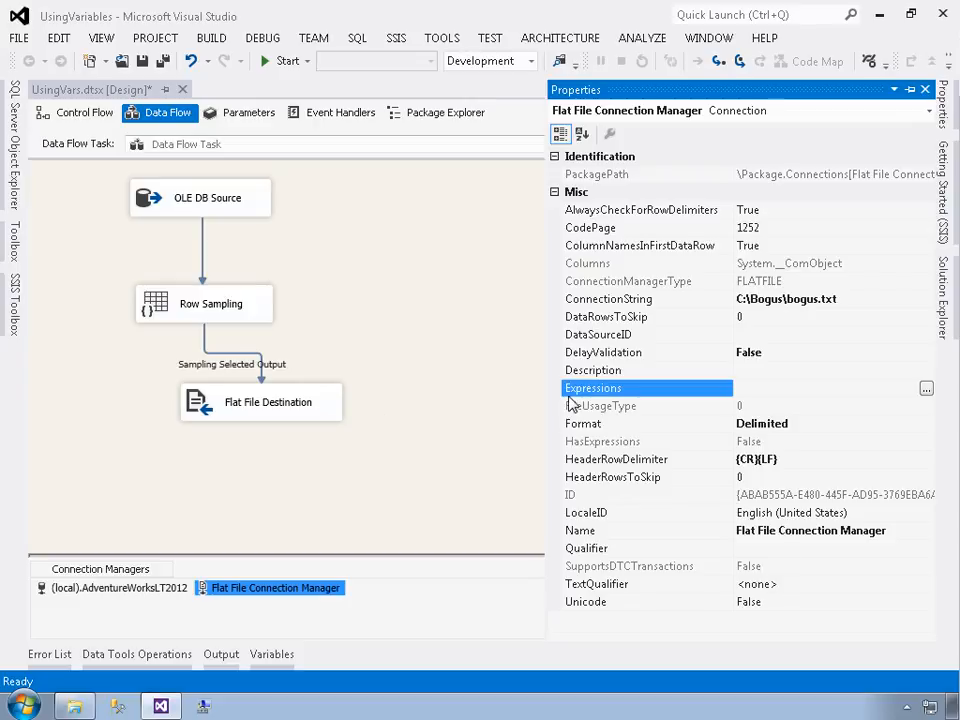
click(926, 388)
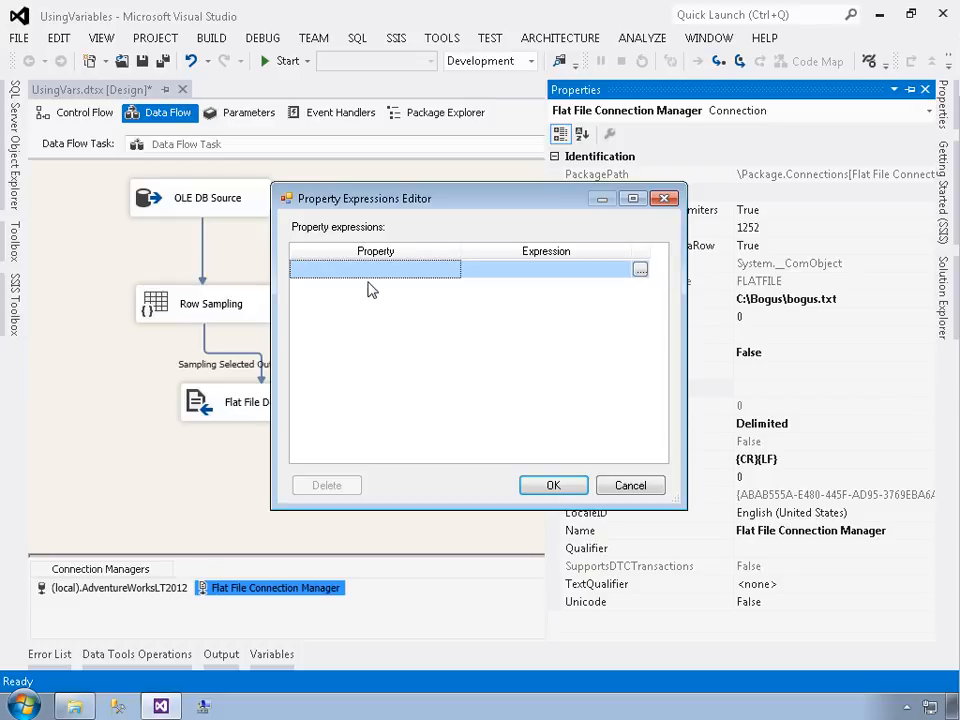
click(430, 269)
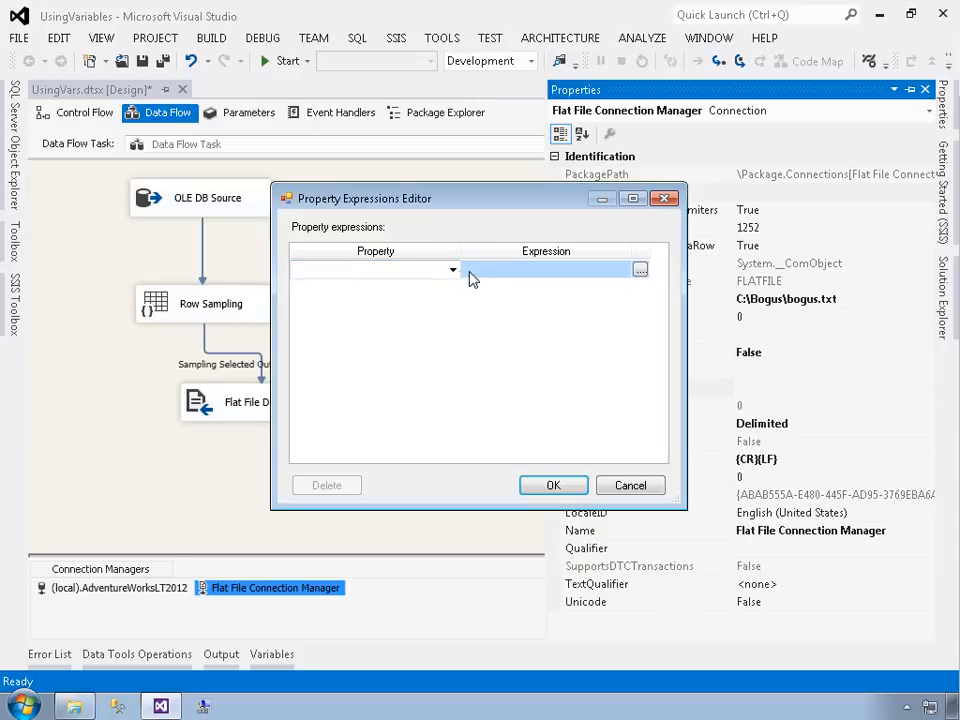
click(453, 270)
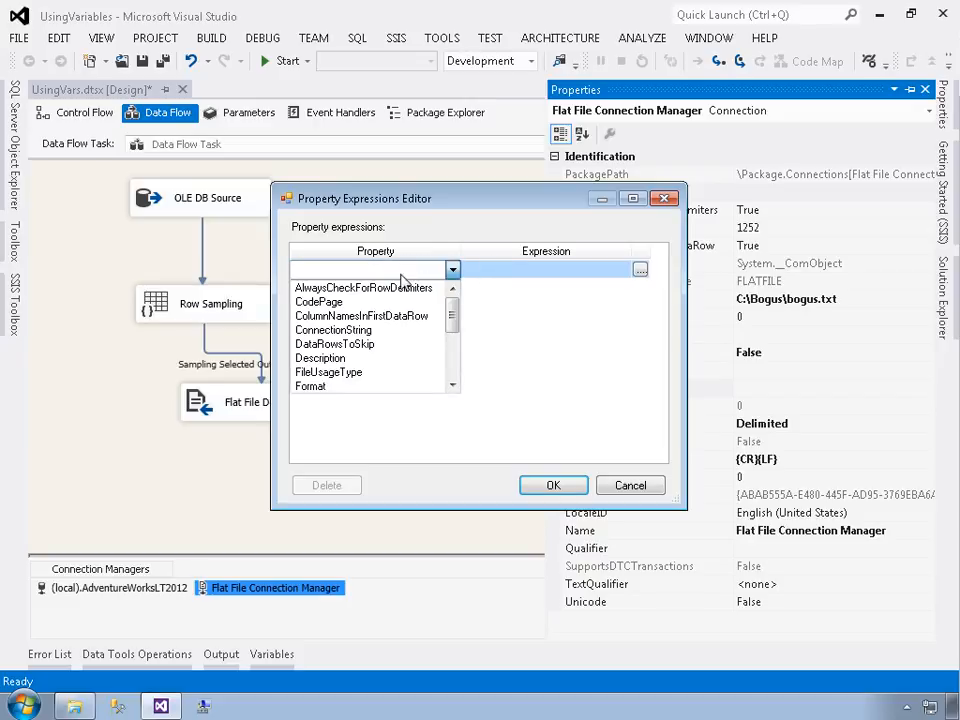
click(342, 332)
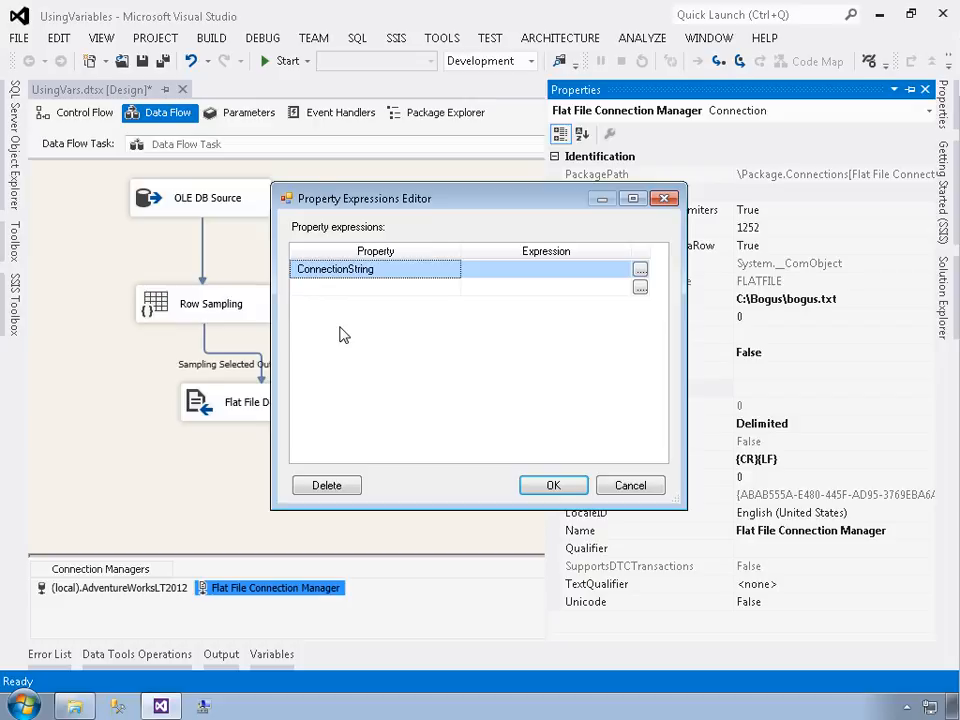
Enter @[$Package::FolderPath] + "Customers.txt" as the ConnectionString expression
click(485, 270)
text(@[)
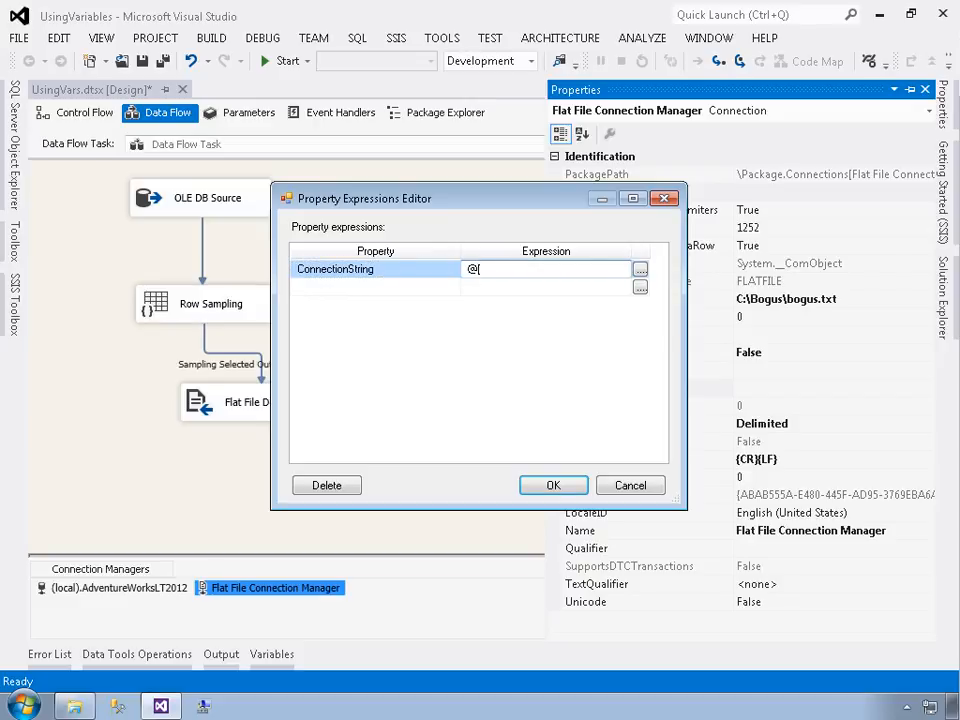
text($Packa)
key(BackSpace)
text(jkag)
key(BackSpace)
key(BackSpace)
key(BackSpace)
key(BackSpace)
text(kage::FolderPath])
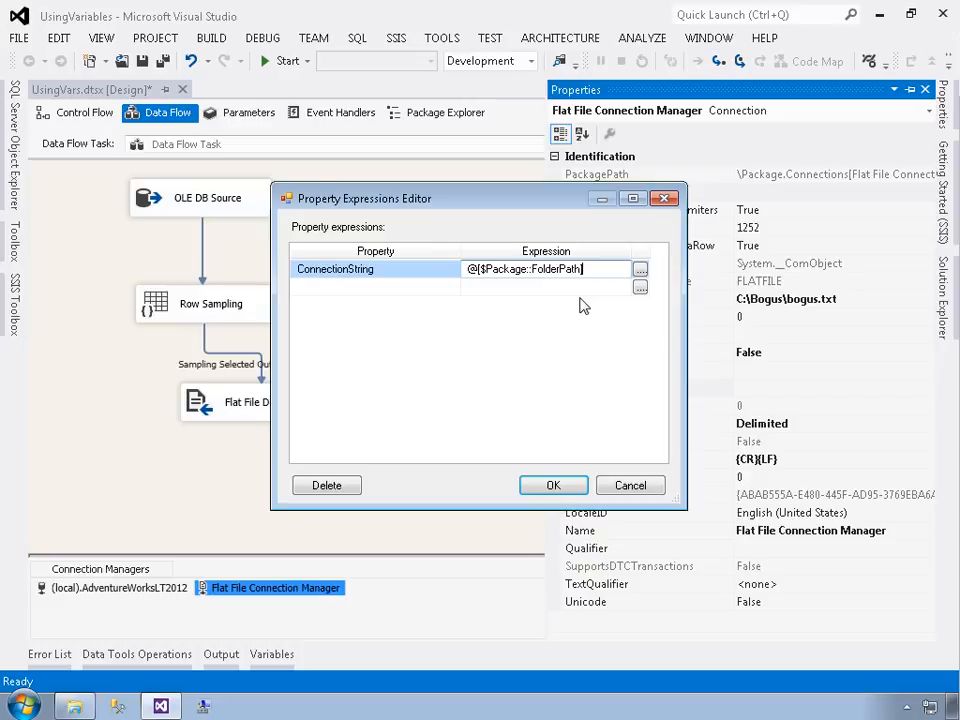
text(] + "Customers.txt")
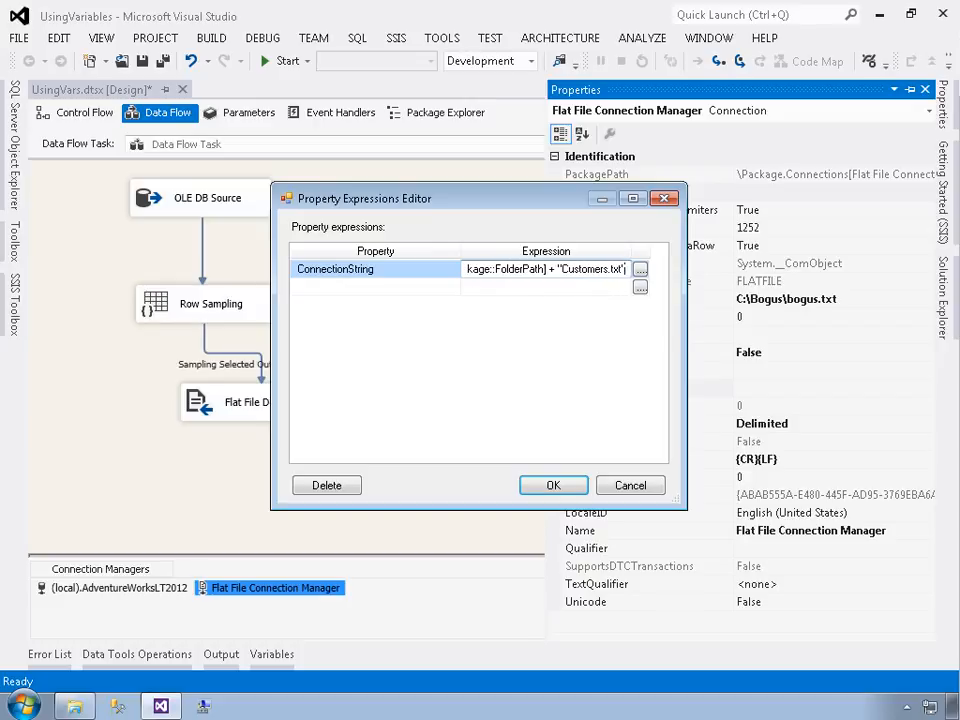
Widen the expression editor to check the whole ConnectionString expression, accept it, and review it in the connection manager's properties
drag(692, 313, 865, 321)
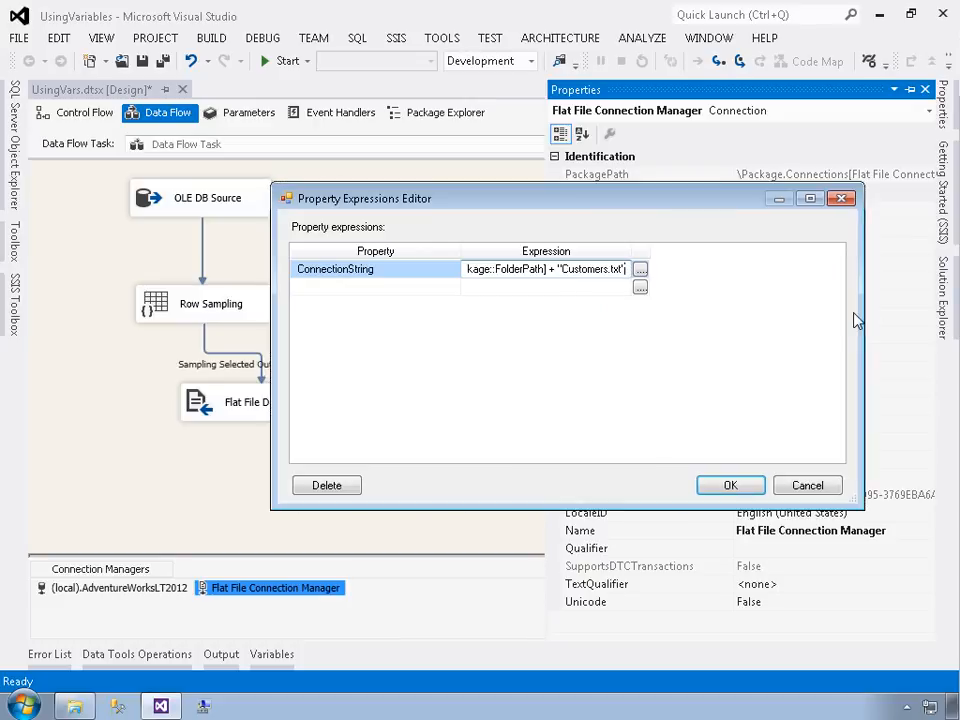
double_click(632, 249)
drag(540, 266, 719, 270)
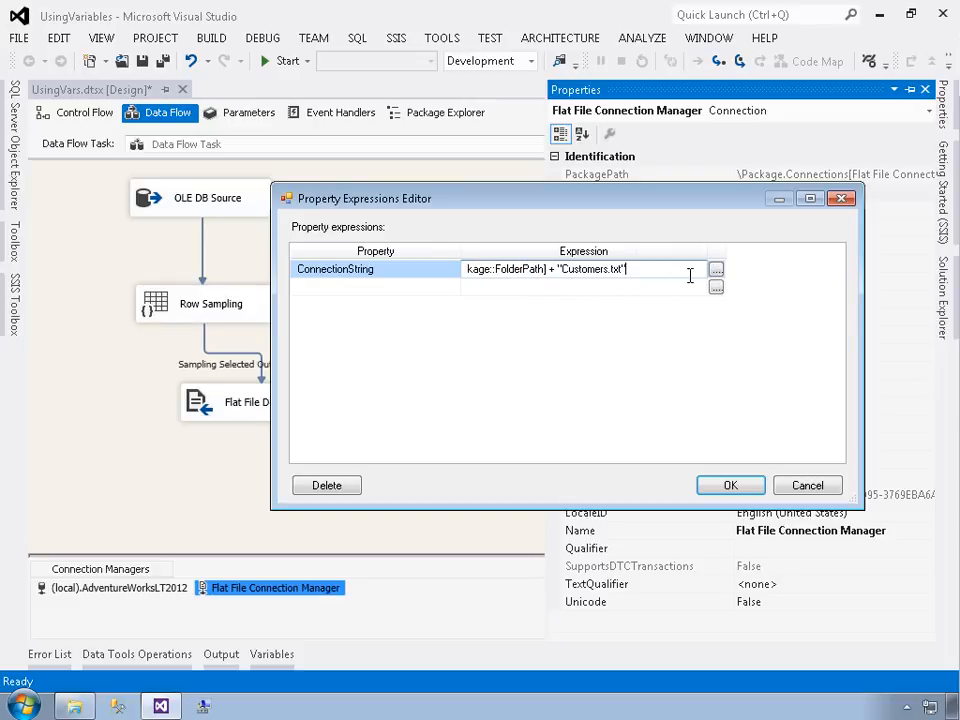
key(Home)
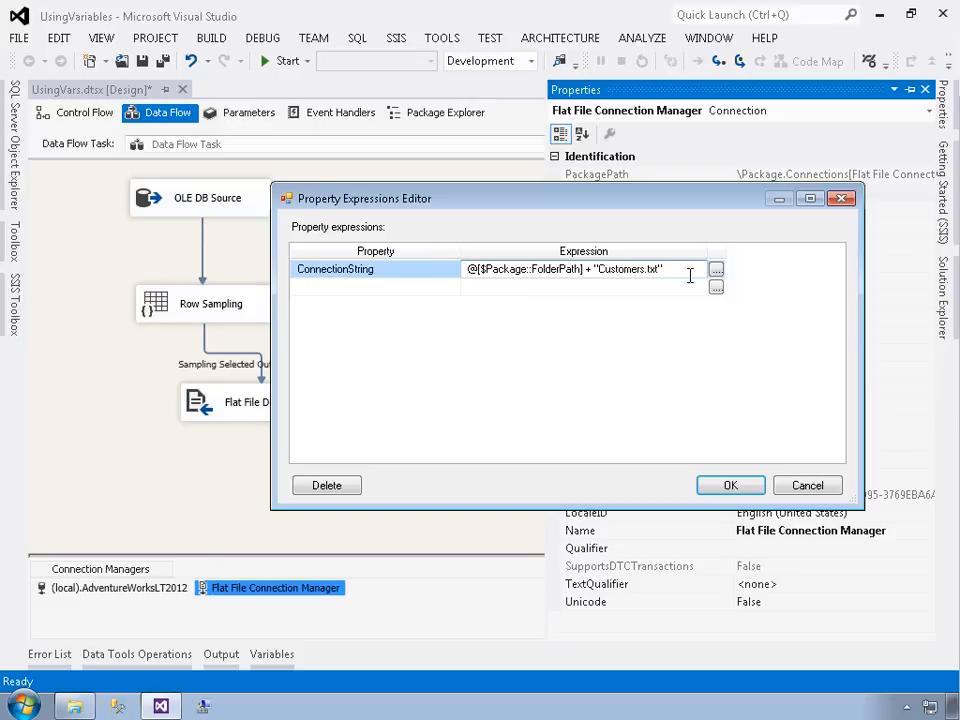
key(Return)
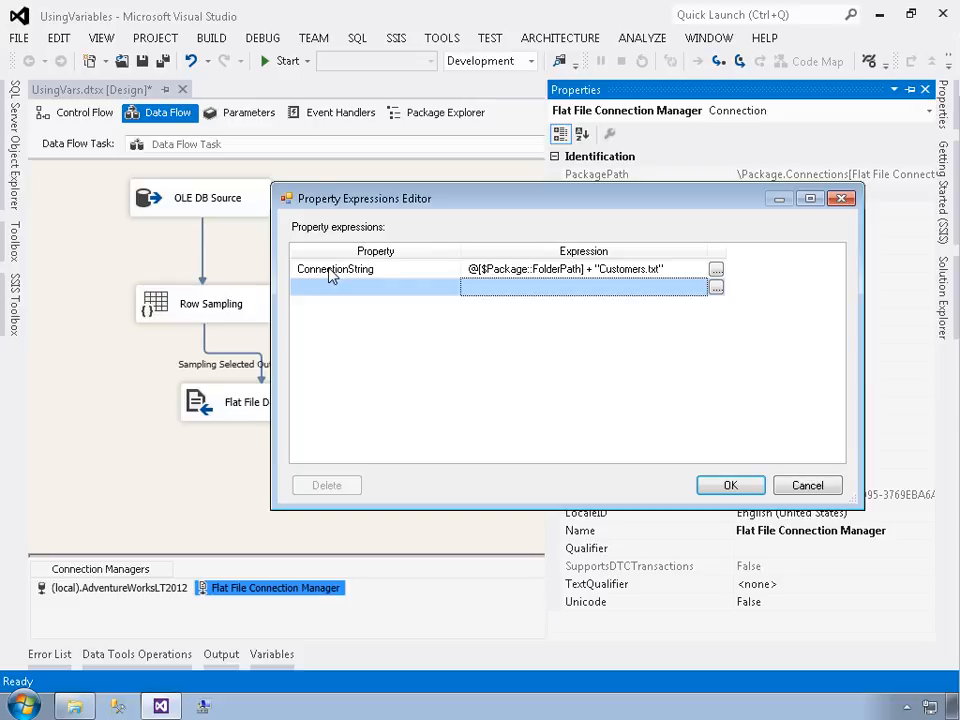
click(729, 487)
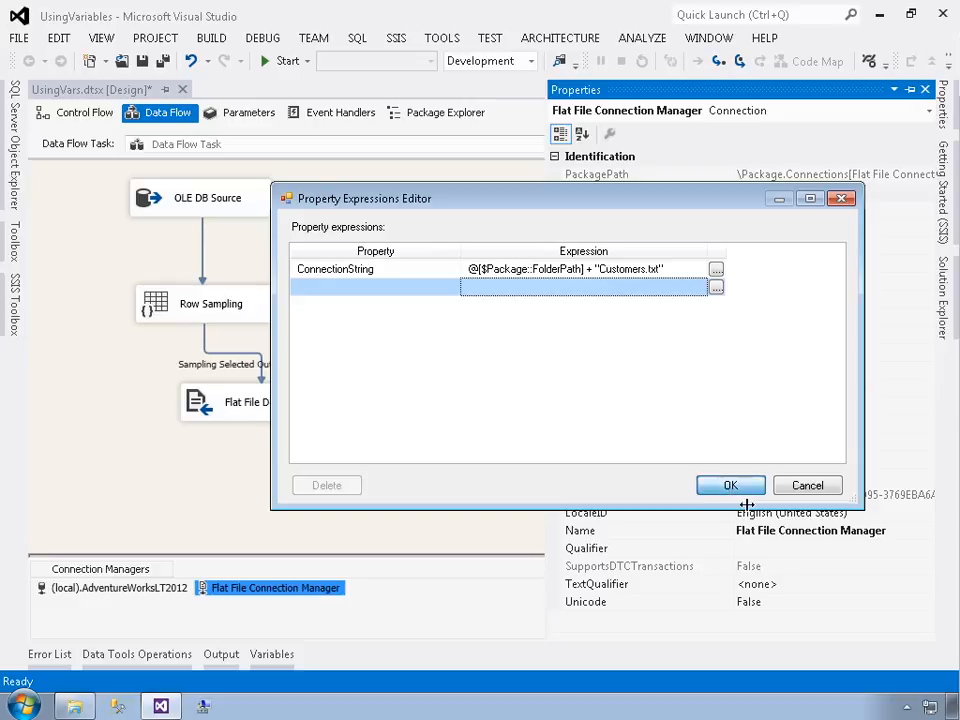
click(554, 388)
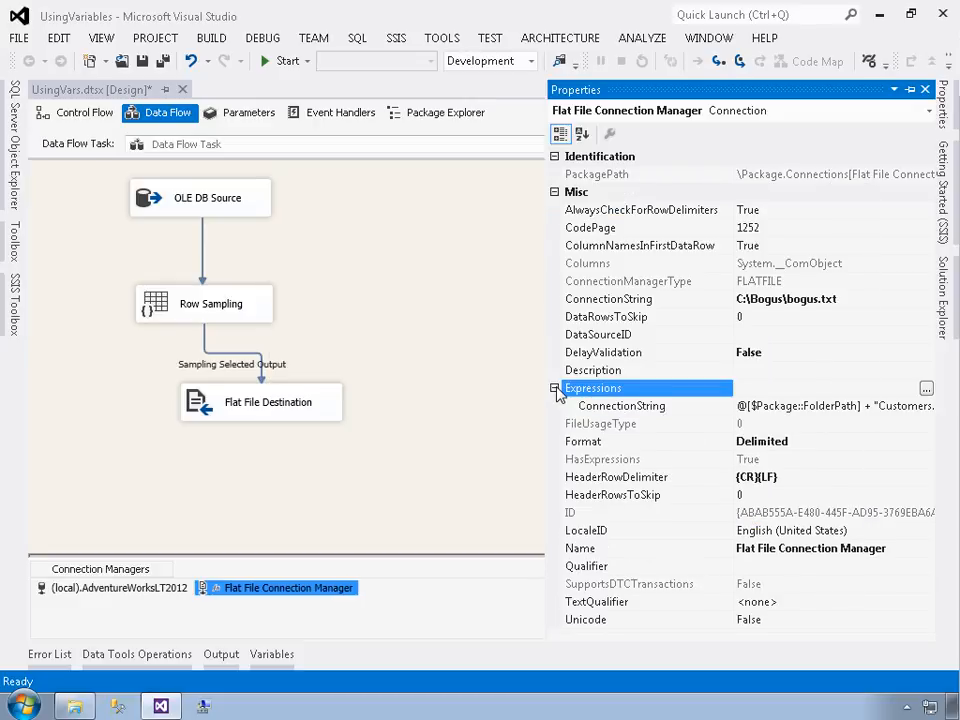
click(476, 410)
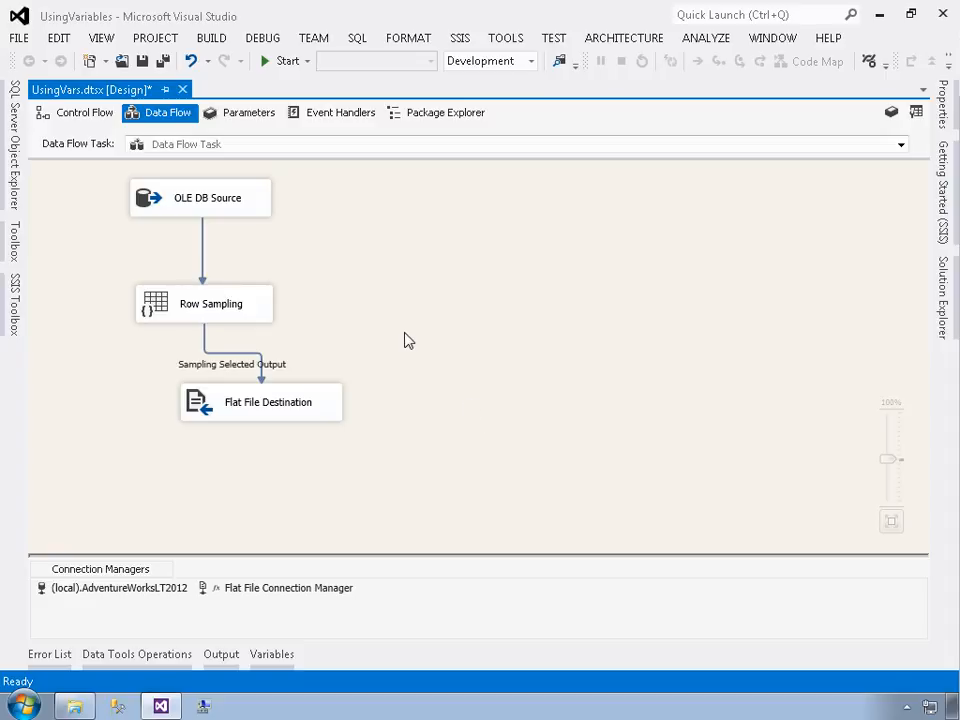
Switch to Windows Explorer and examine the folders in C:\Samples
click(74, 706)
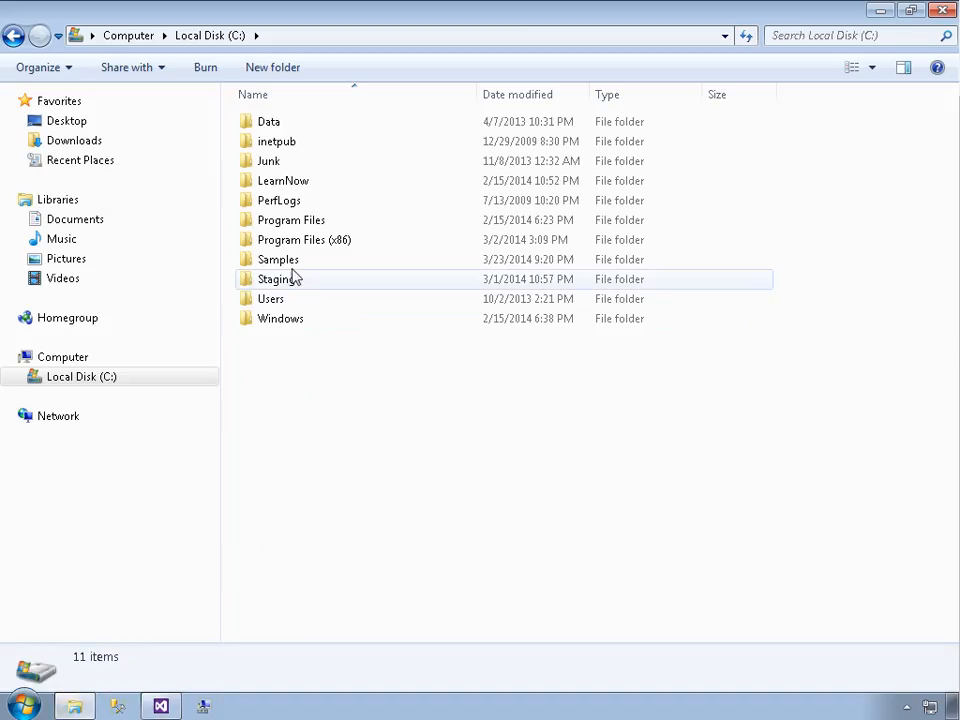
double_click(289, 260)
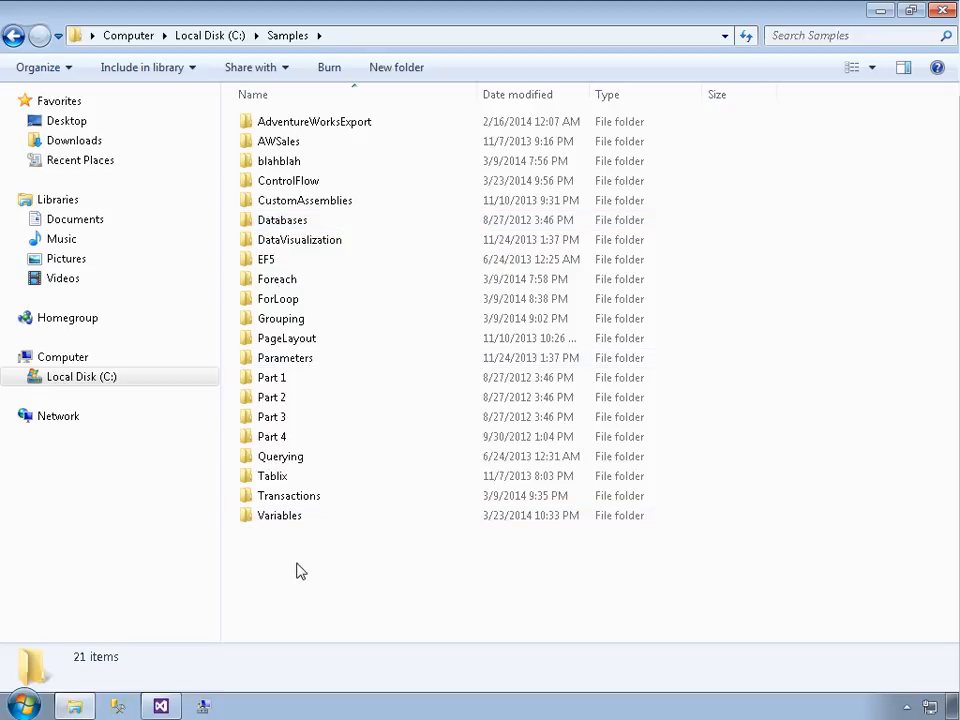
Switch back to Visual Studio and run the UsingVars package in debug mode
click(158, 706)
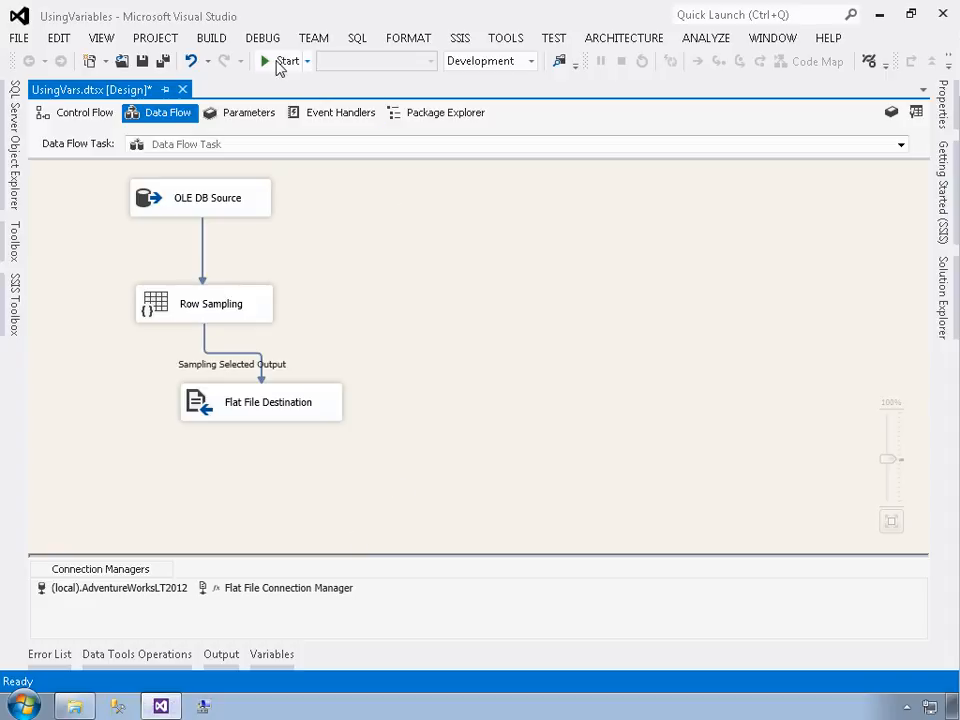
click(283, 61)
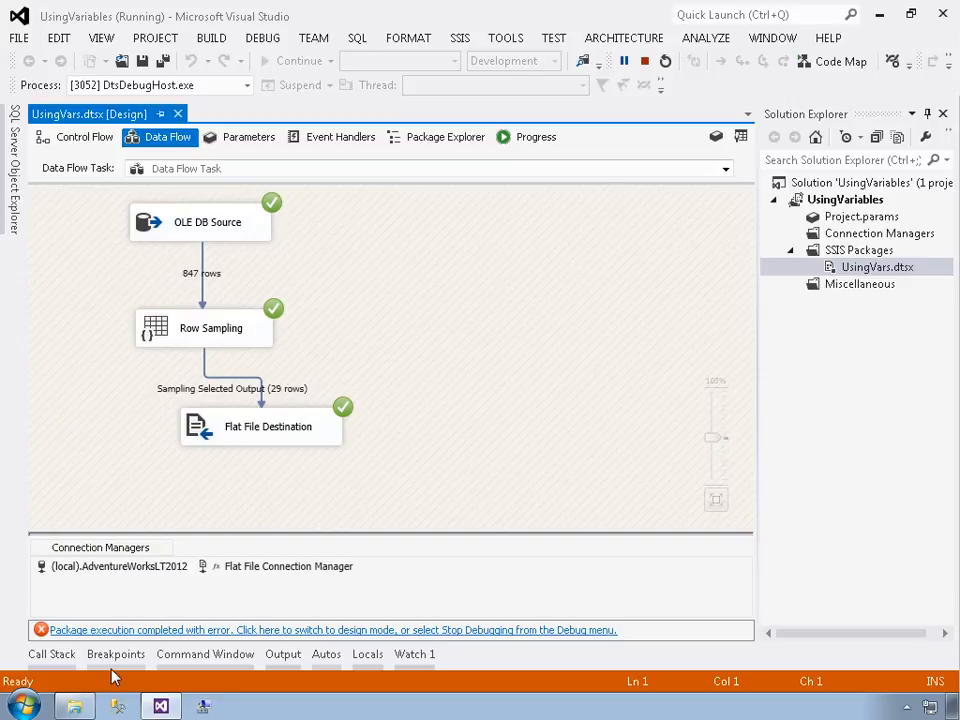
Switch to Windows Explorer, examine the sampled rows of Customers.txt in the C:\Samples\Customers folder, and close the file
click(74, 707)
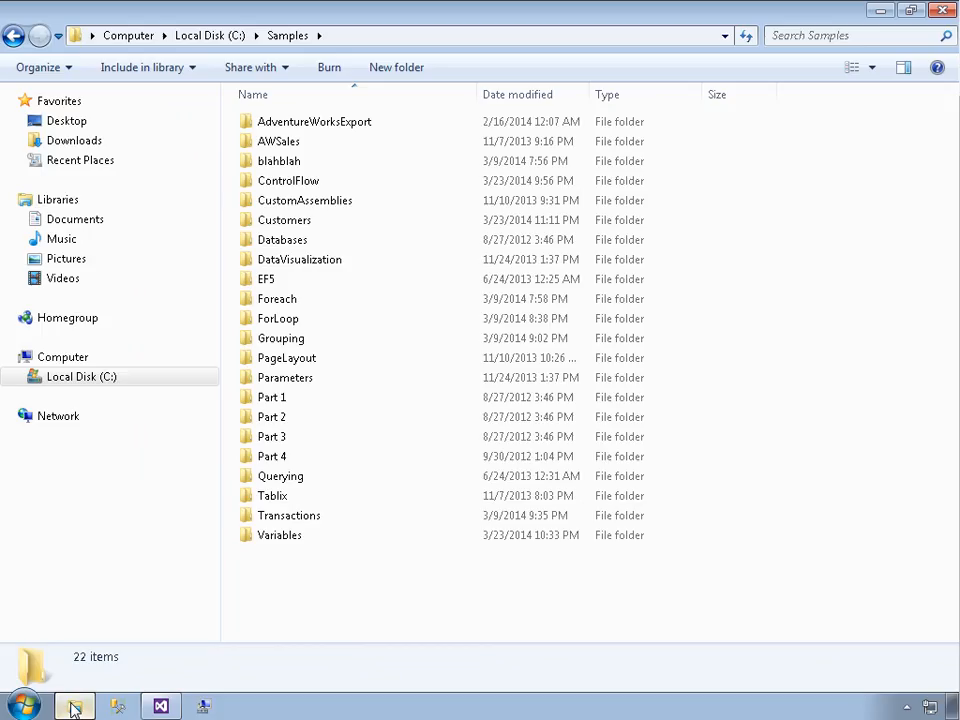
double_click(297, 226)
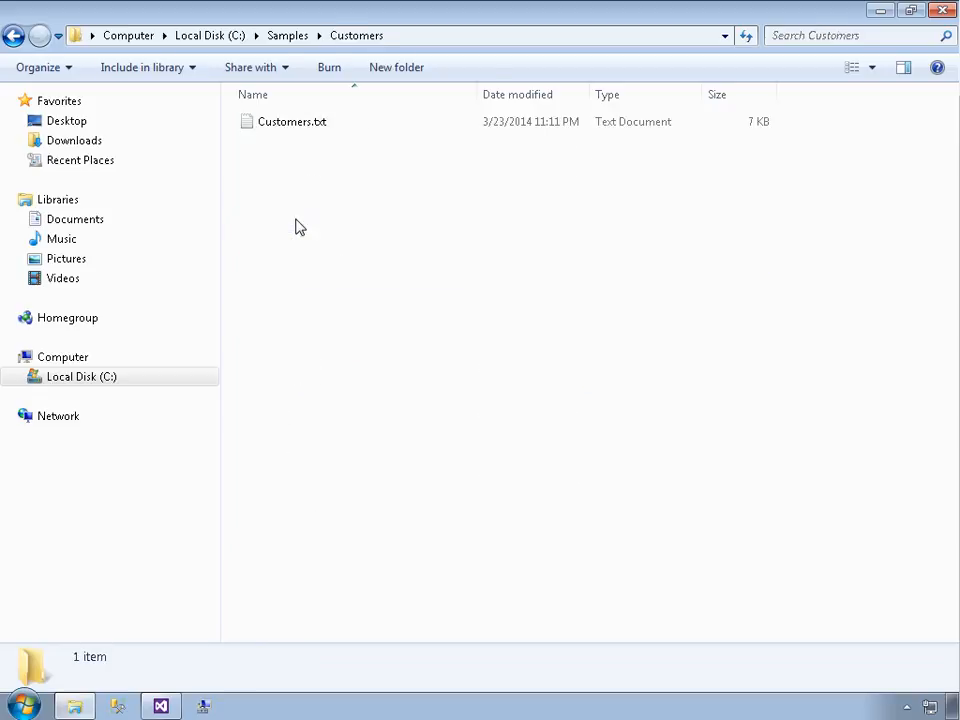
double_click(291, 121)
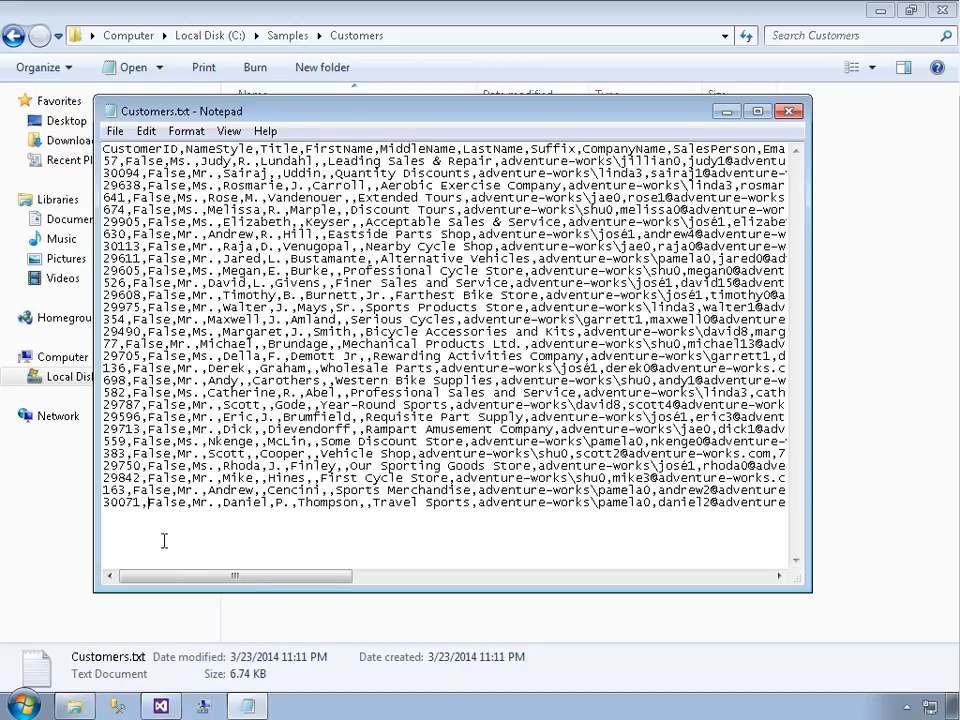
click(789, 111)
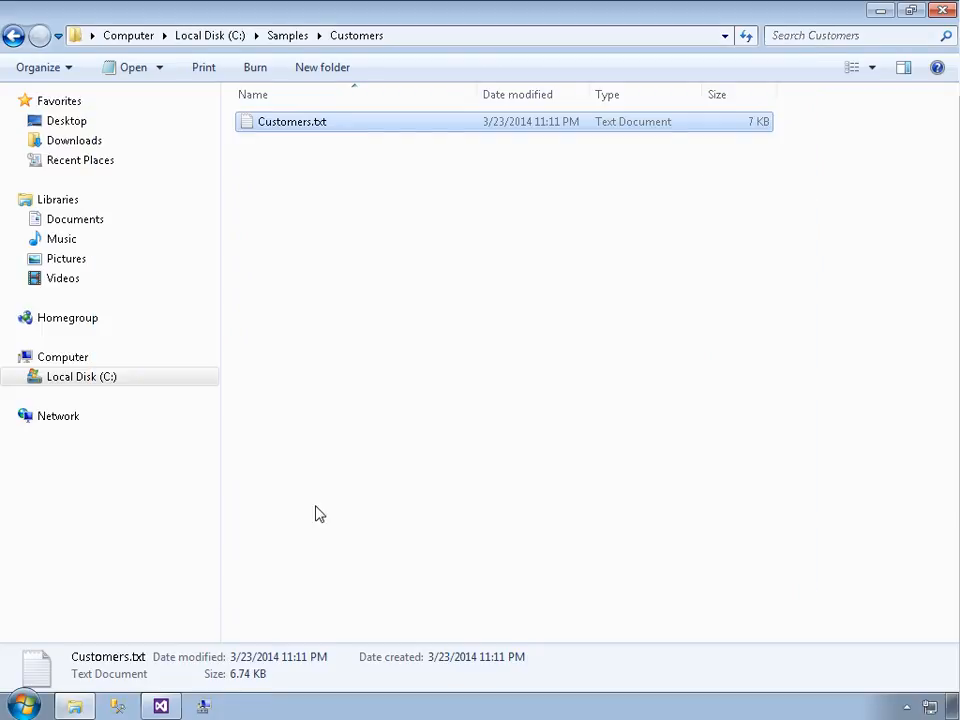
Switch back to Visual Studio, return the package to design mode, and run UsingVars in debug mode again
click(165, 707)
click(278, 630)
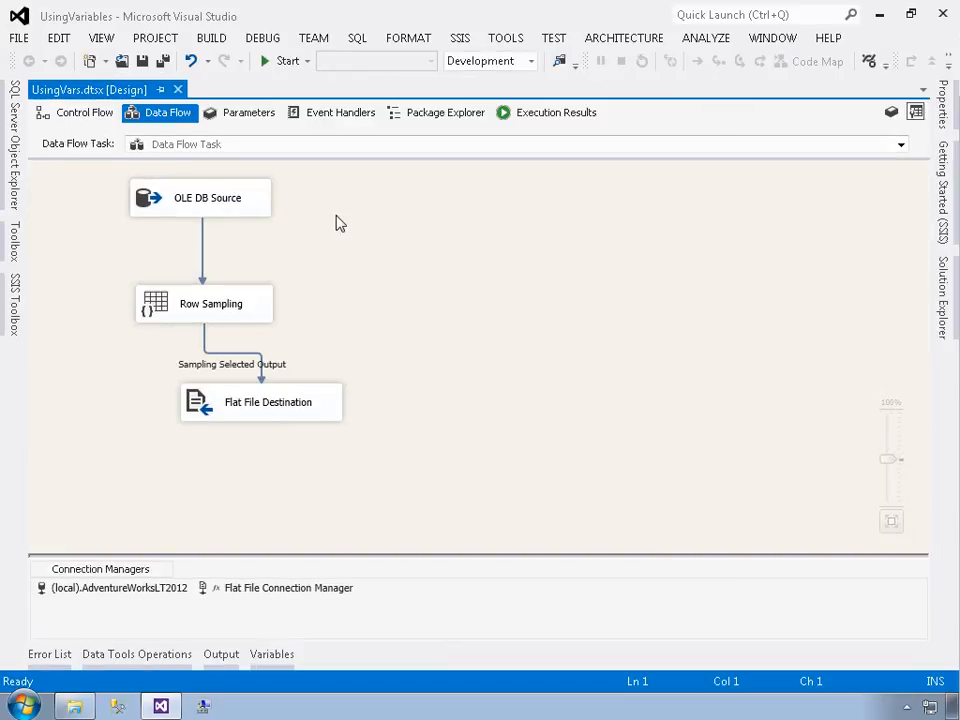
click(278, 62)
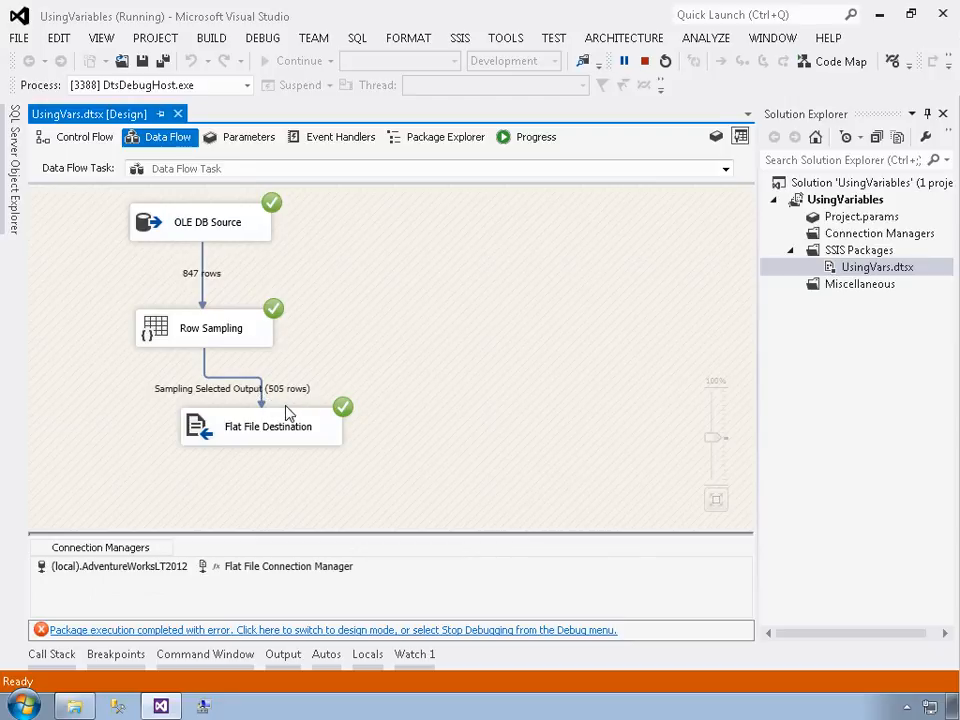
Switch to Windows Explorer, examine the newly sampled customer rows in Customers.txt, and close the file
click(73, 706)
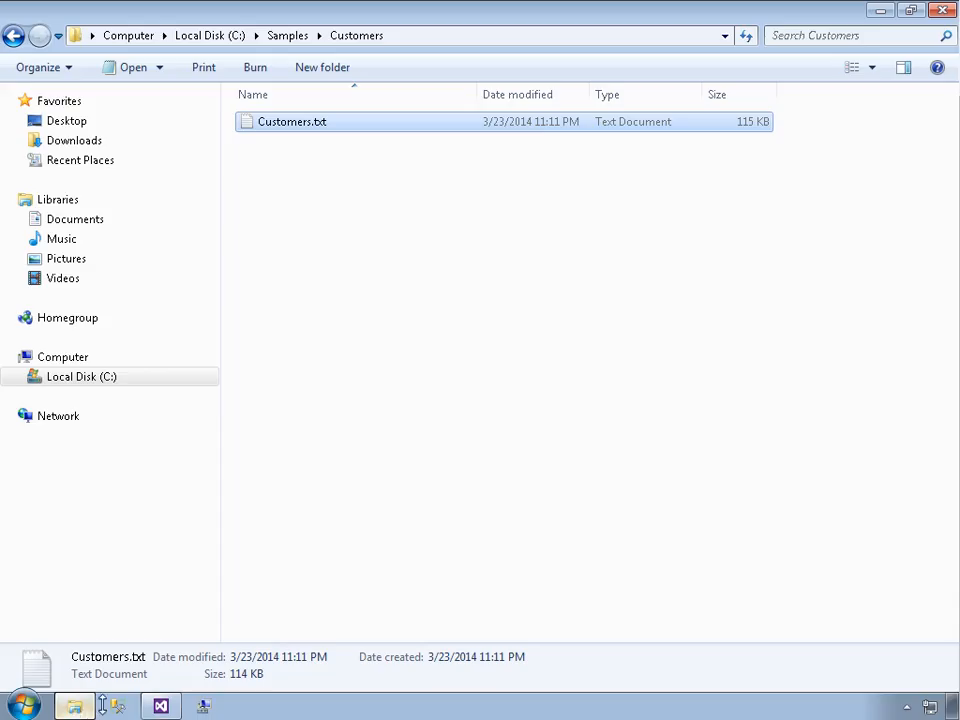
double_click(286, 126)
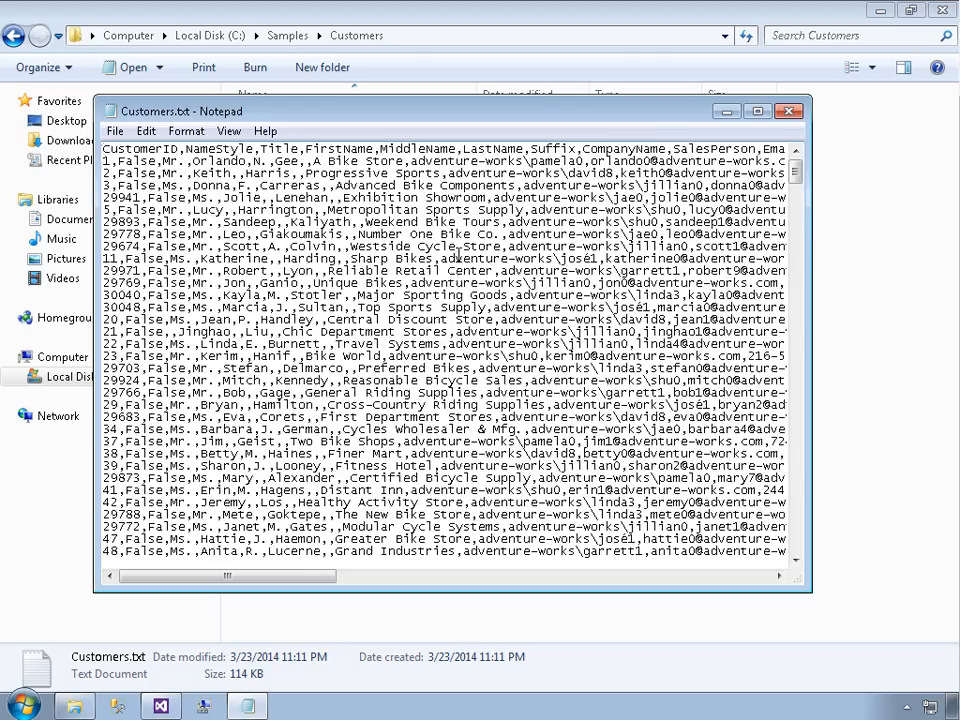
scroll(463, 250, down, 15)
scroll(463, 250, down, 20)
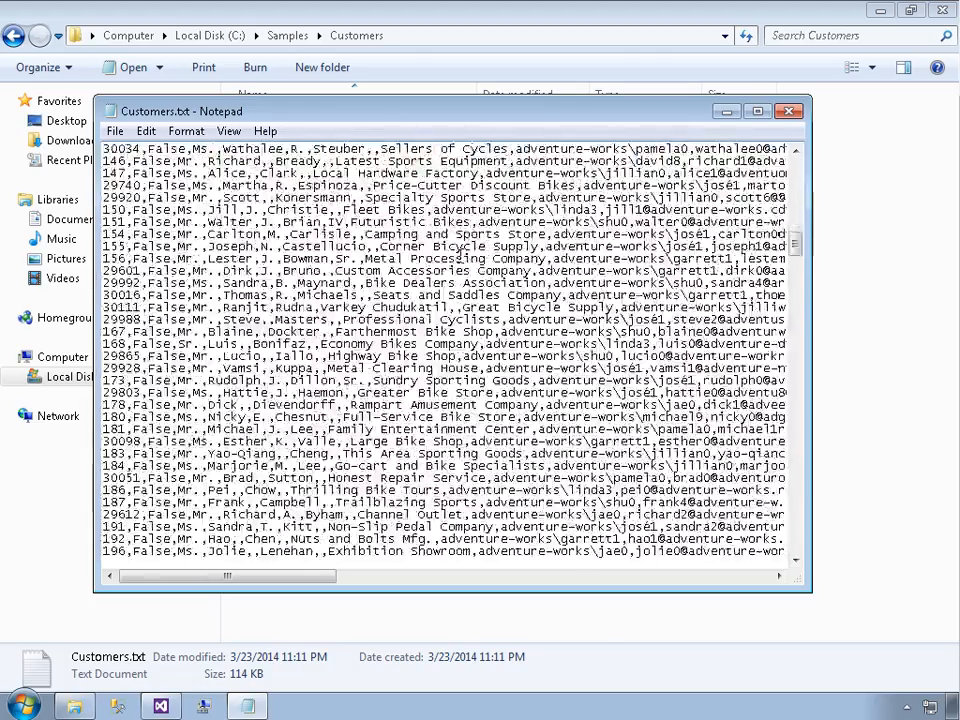
scroll(458, 258, down, 20)
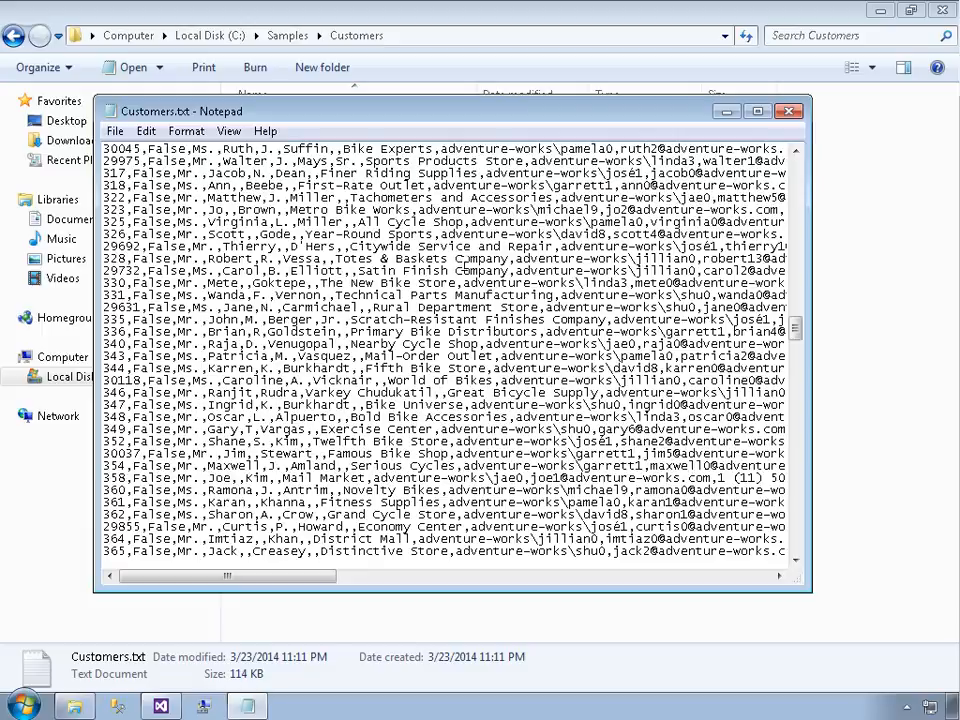
click(789, 111)
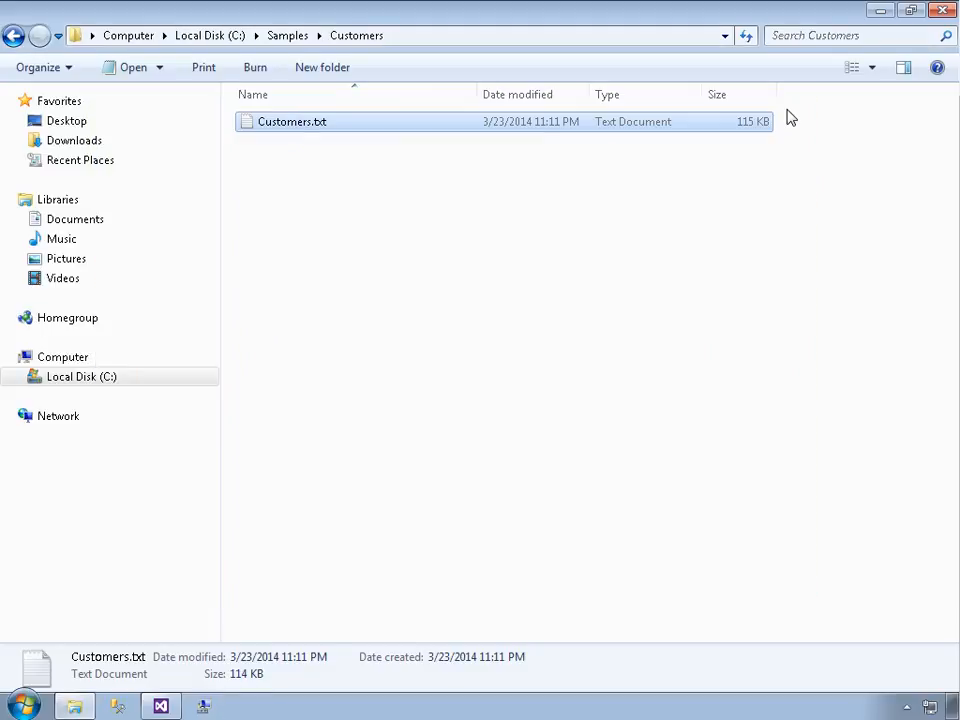
Switch back to Visual Studio and check the task statuses in the control flow and the package's execution progress messages
click(163, 707)
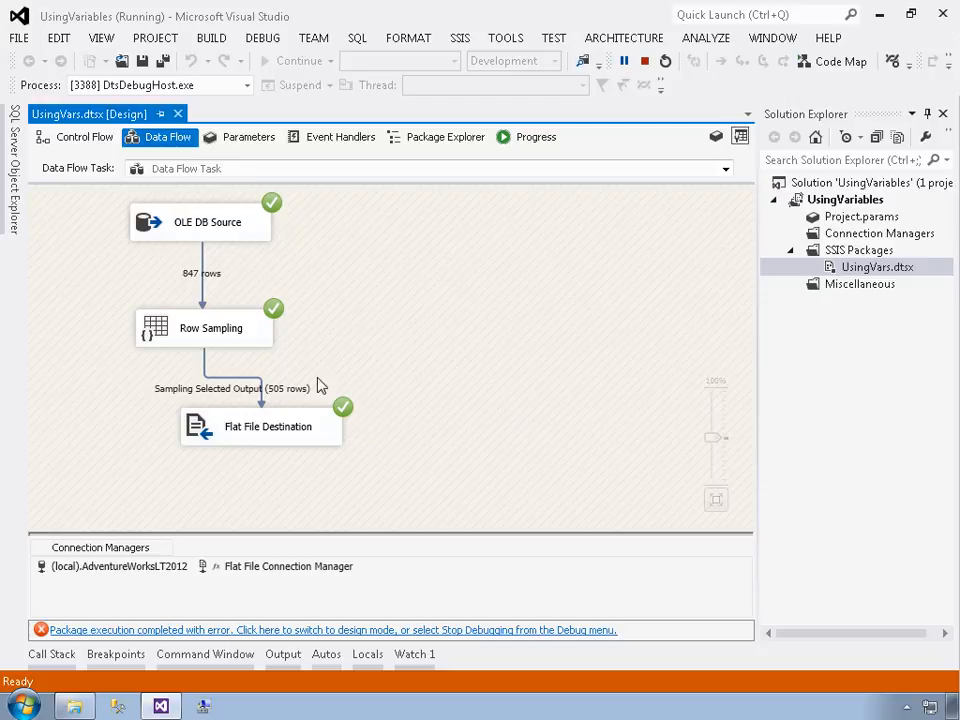
click(84, 142)
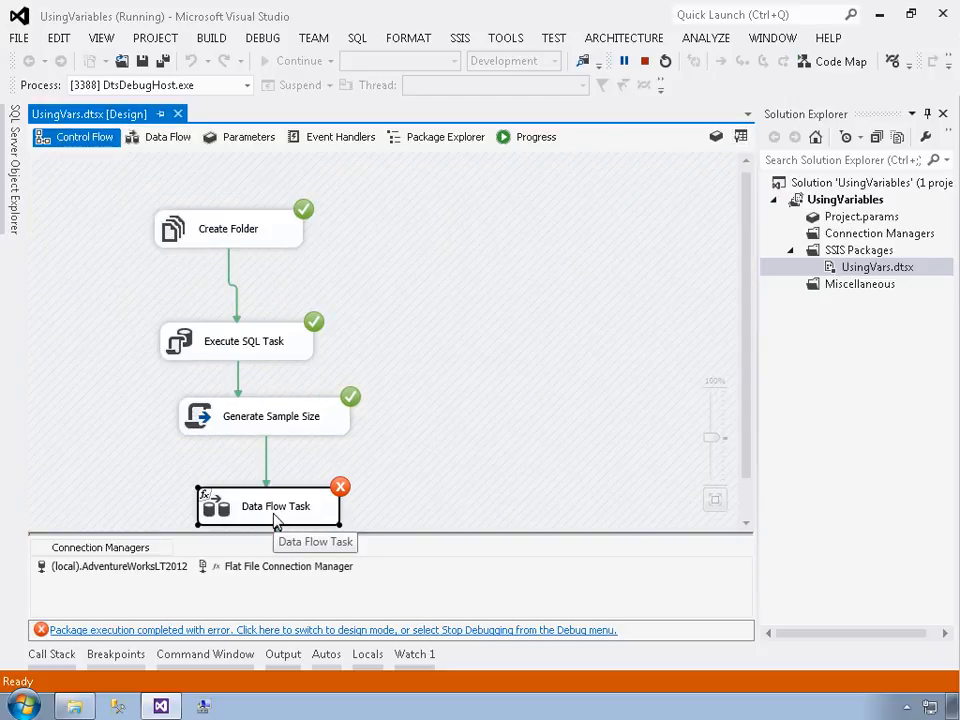
click(530, 142)
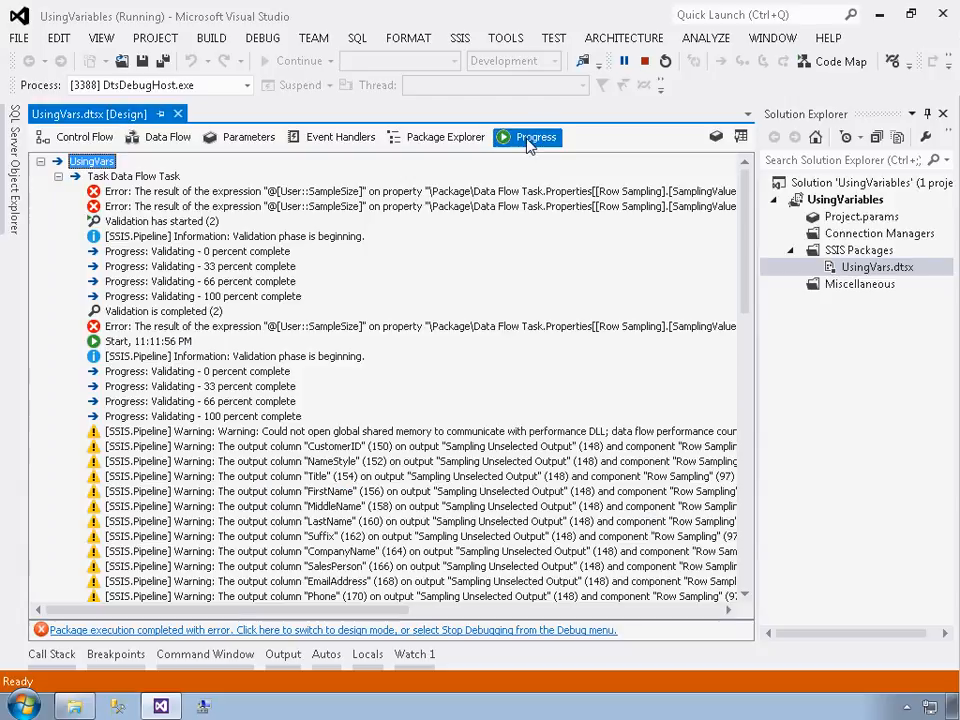